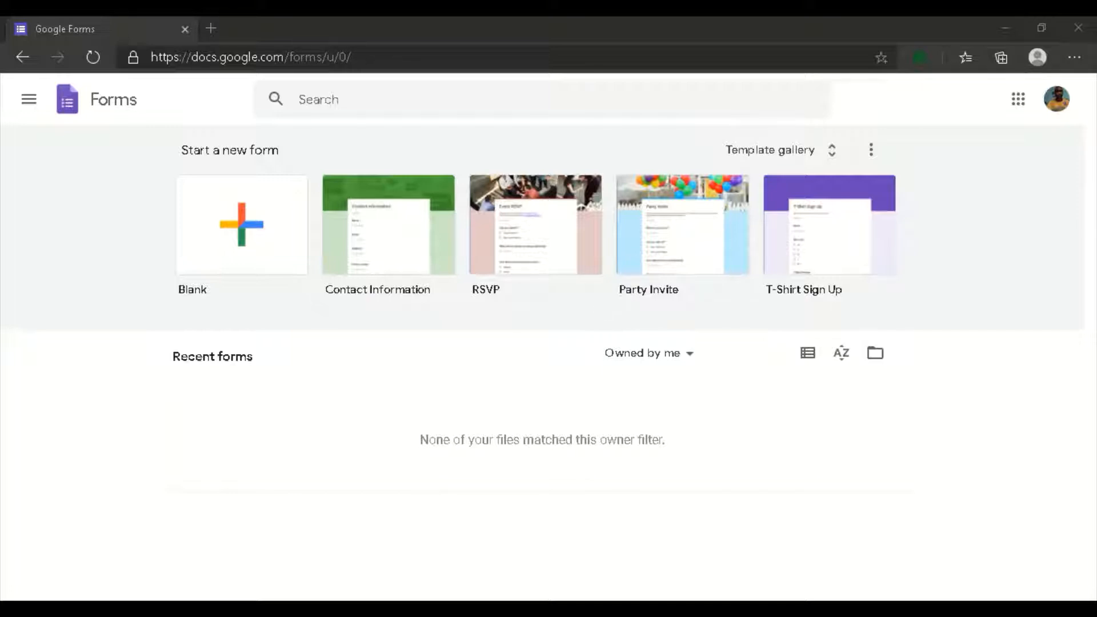
Load the Google Forms home page at forms.google.com
left_click(343, 57)
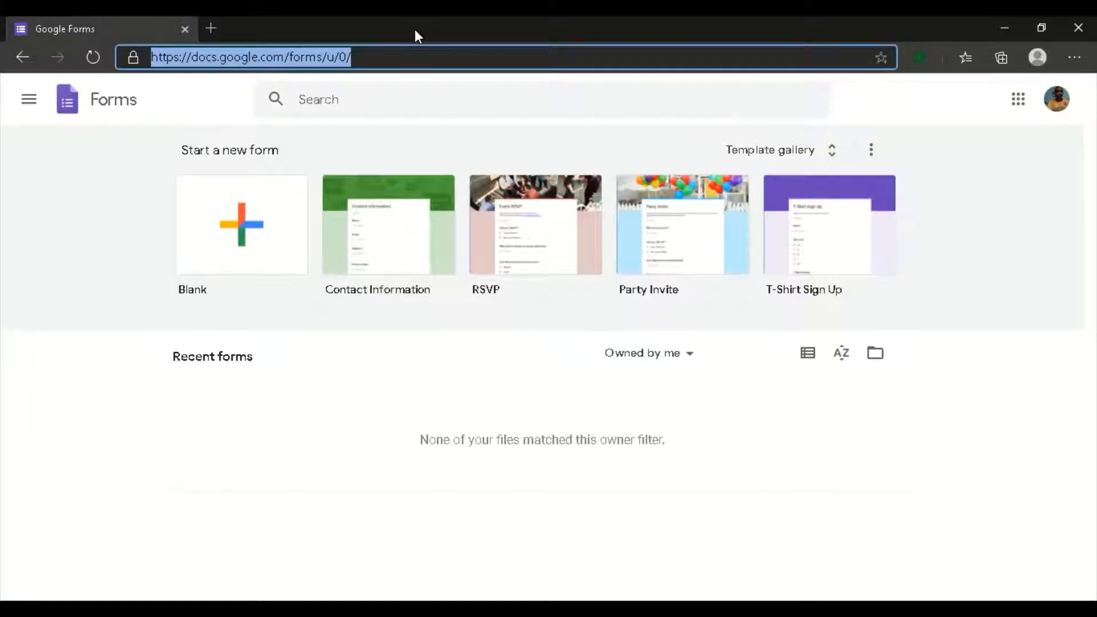
type("forms.")
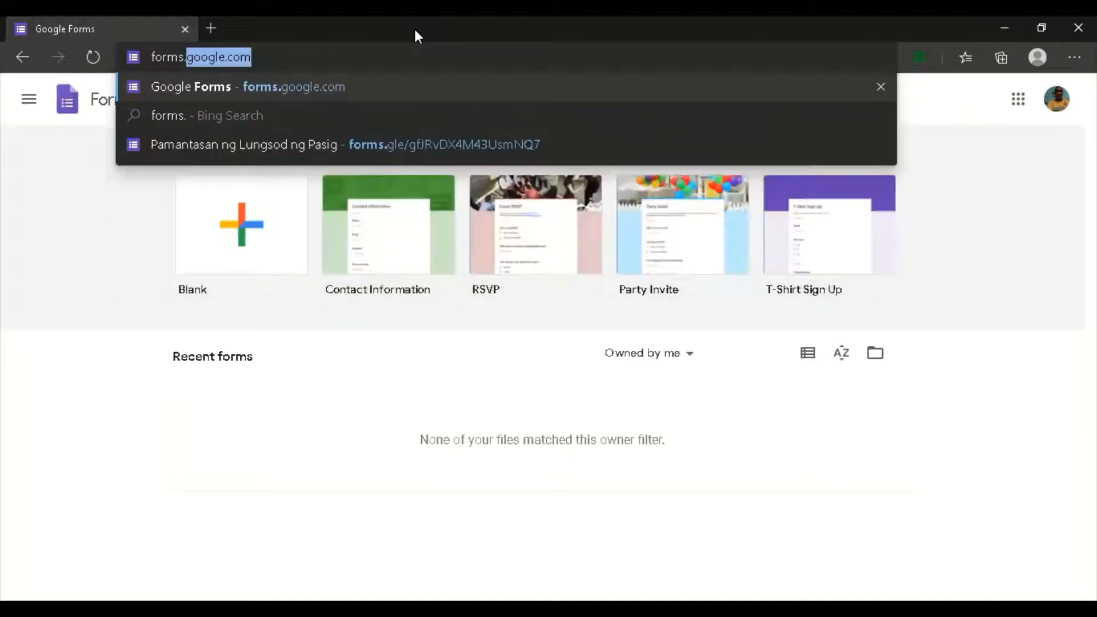
key("Right")
key("Return")
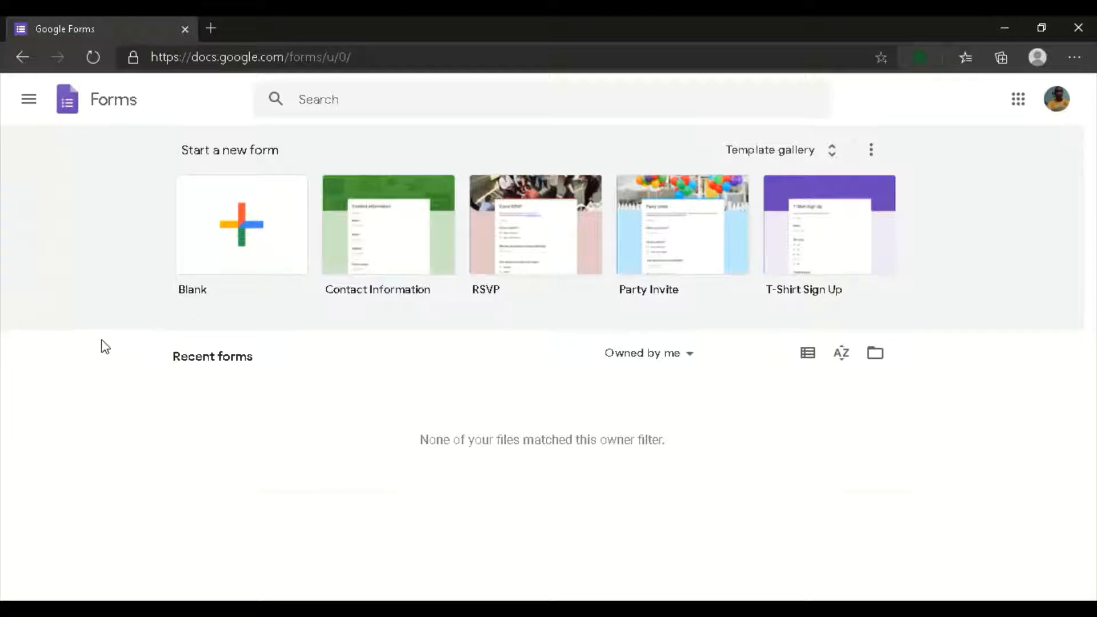
Create a new blank form and dismiss the tip about speeding up form creation
left_click(249, 249)
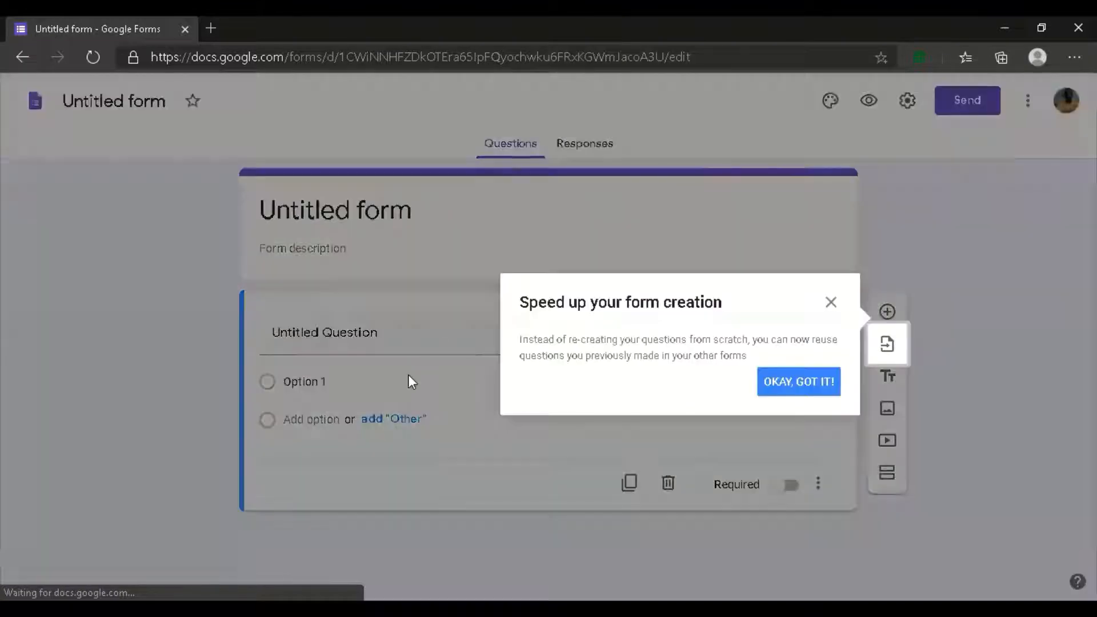
left_click(791, 383)
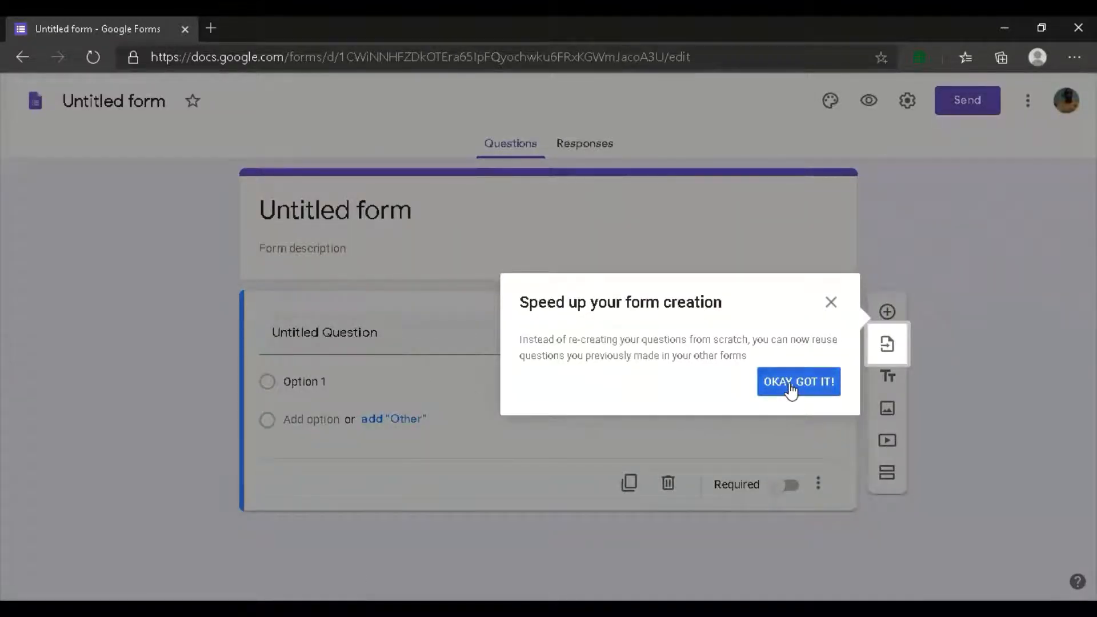
left_click(791, 386)
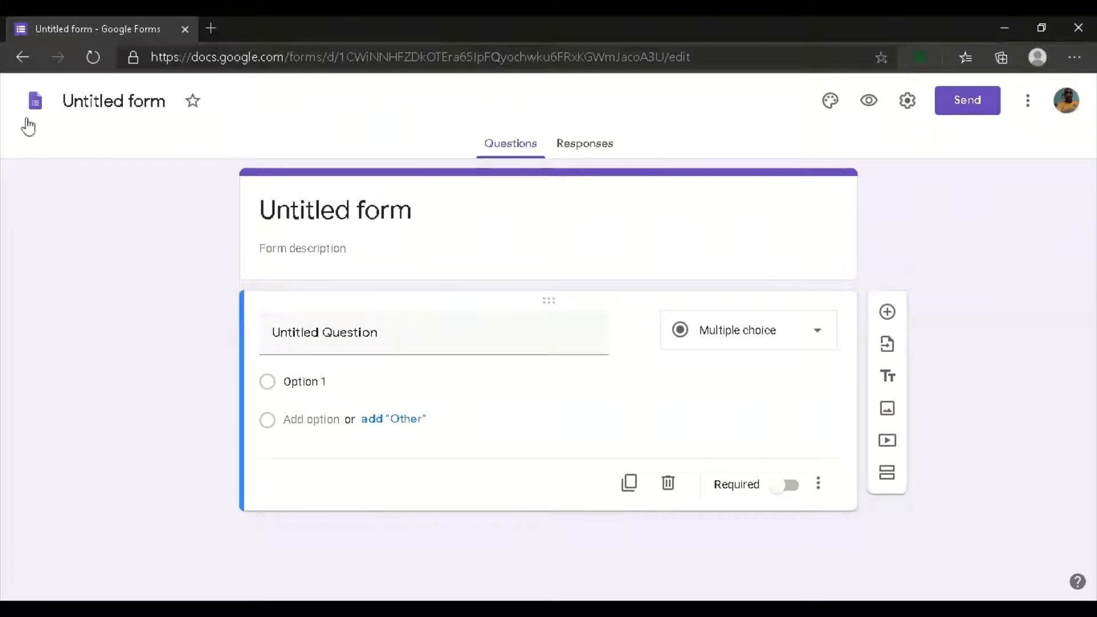
Title the form "IS Security Quiz 1" and apply the same title as the form's file name
left_click(525, 223)
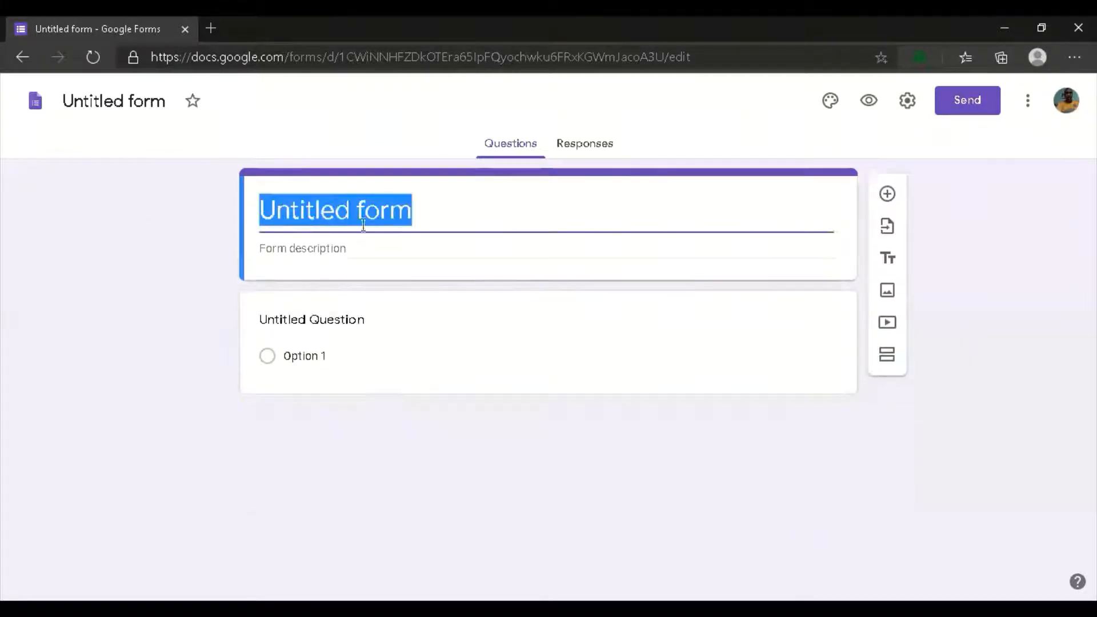
key("BackSpace")
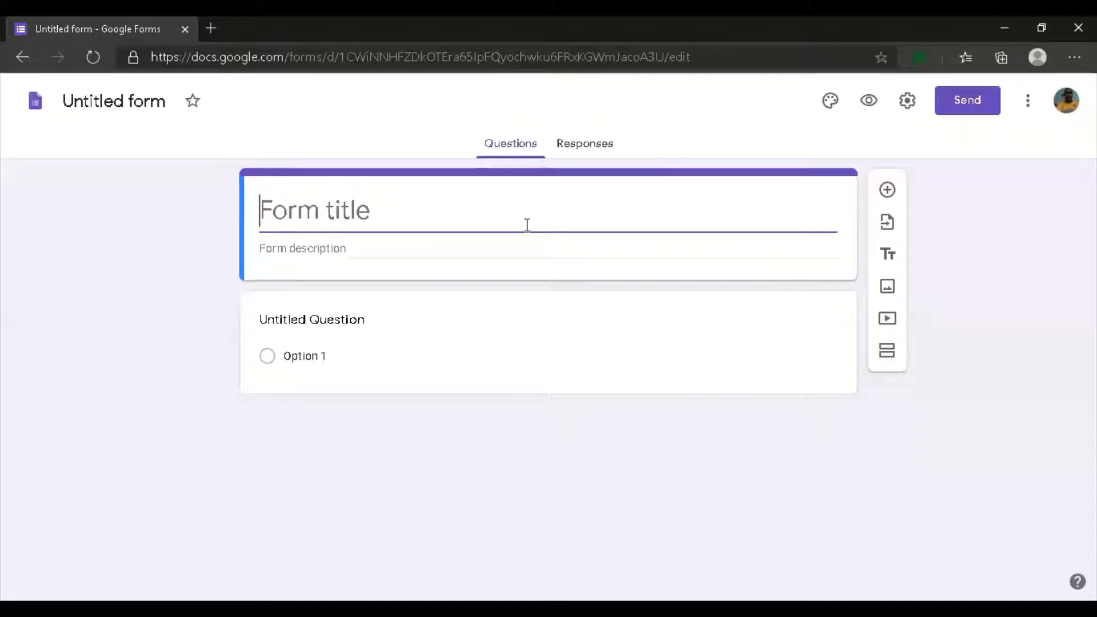
type("S")
key("BackSpace")
type("S SEcu")
key("BackSpace")
key("BackSpace")
key("BackSpace")
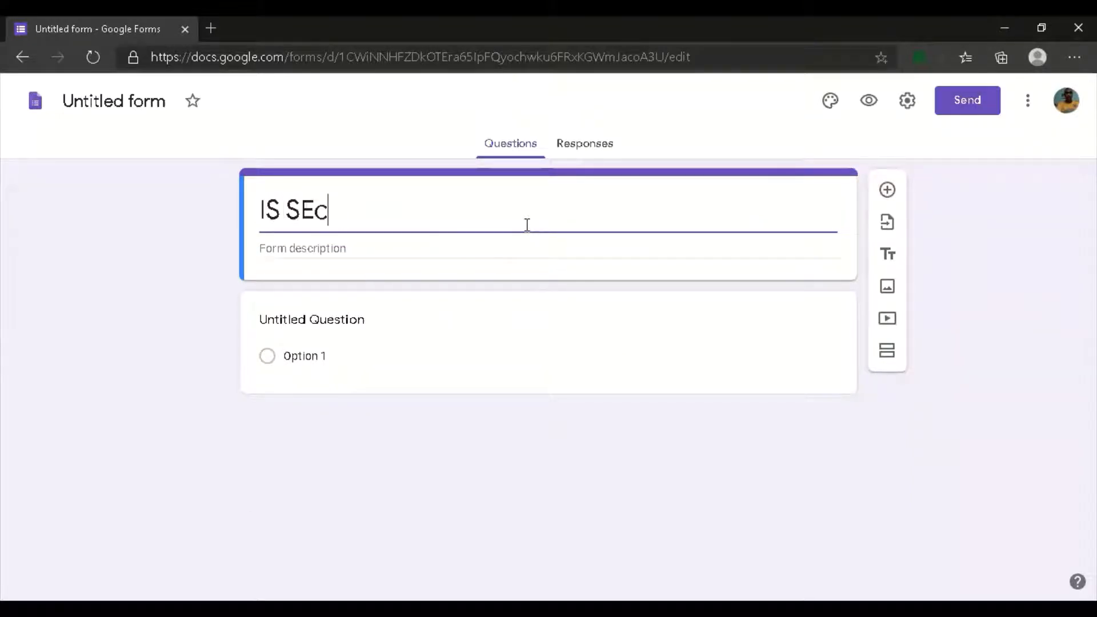
type("ecurity ")
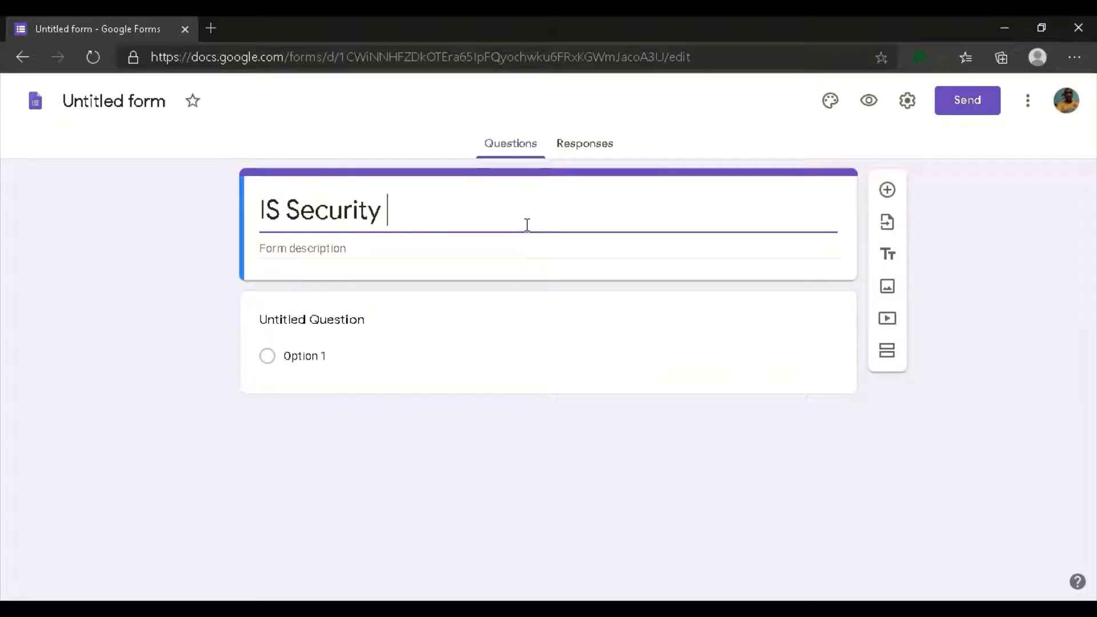
type("Quiz 1")
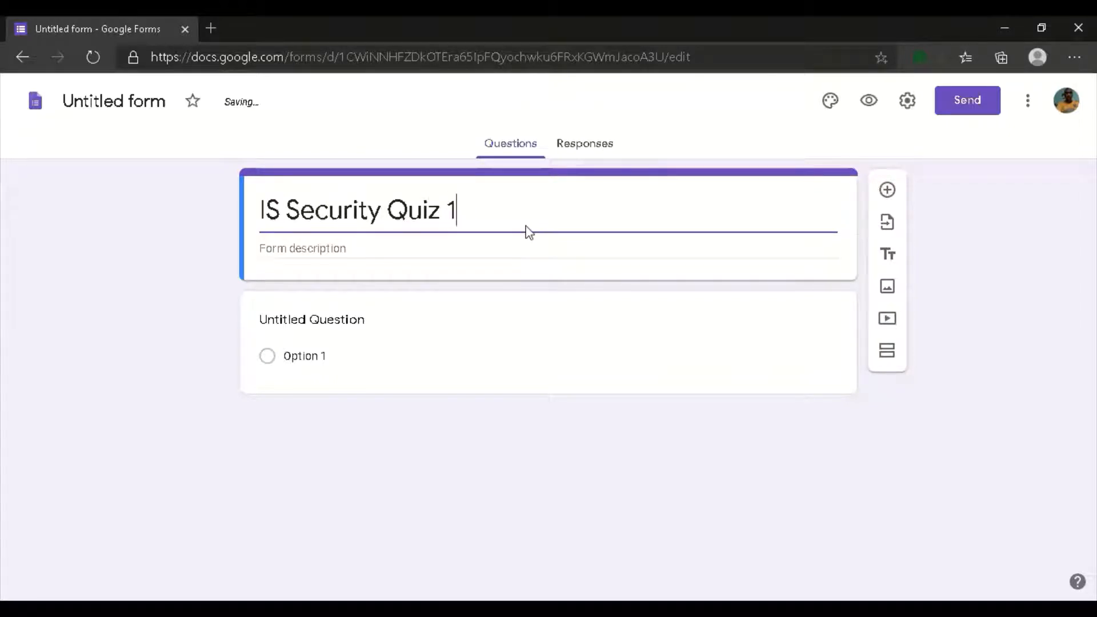
left_click(511, 304)
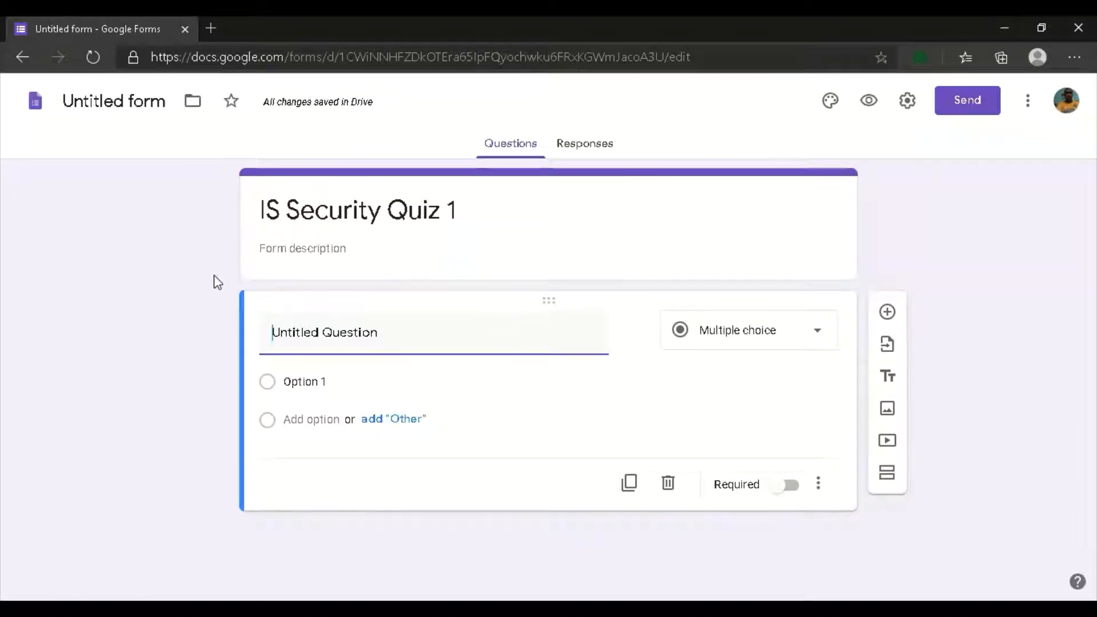
left_click(107, 97)
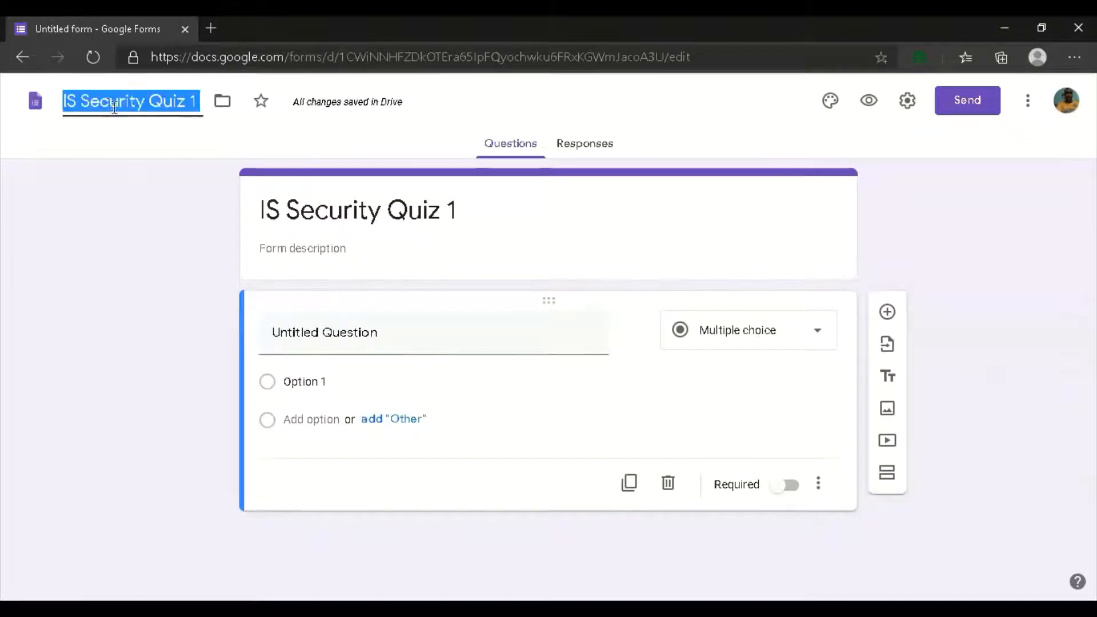
left_click(145, 152)
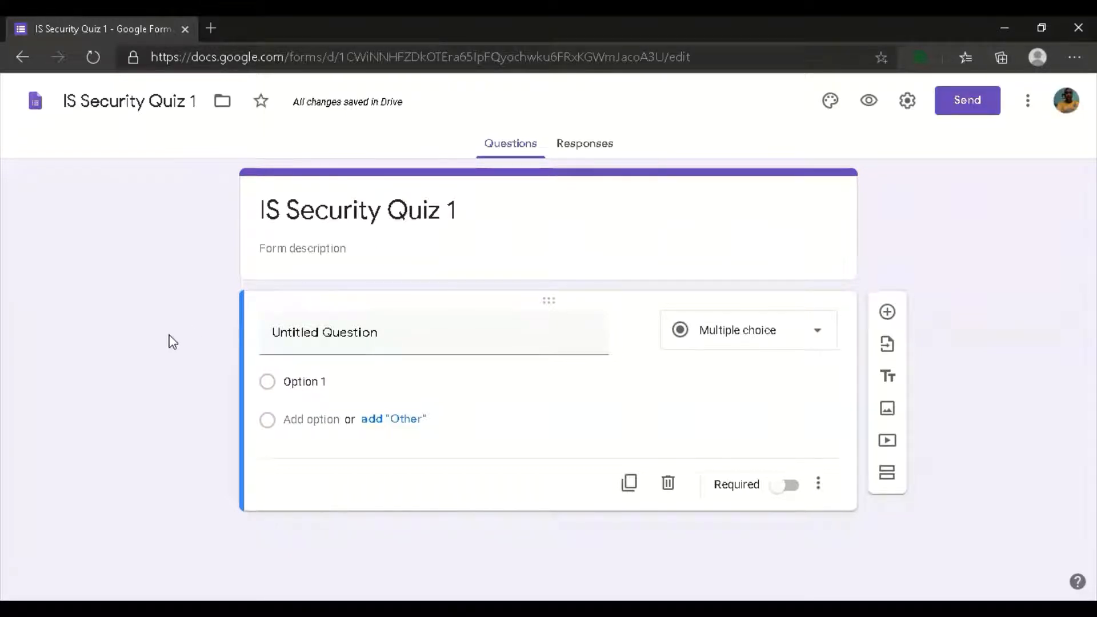
Enter "Quiz number for the Midterm" as the form description
left_click(332, 251)
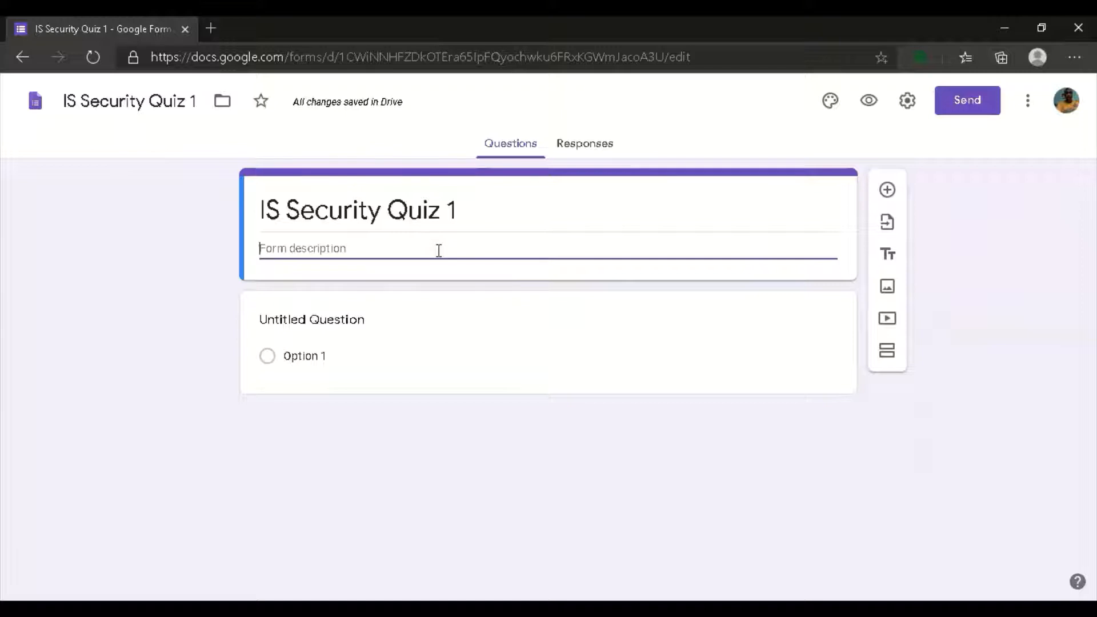
type("Q")
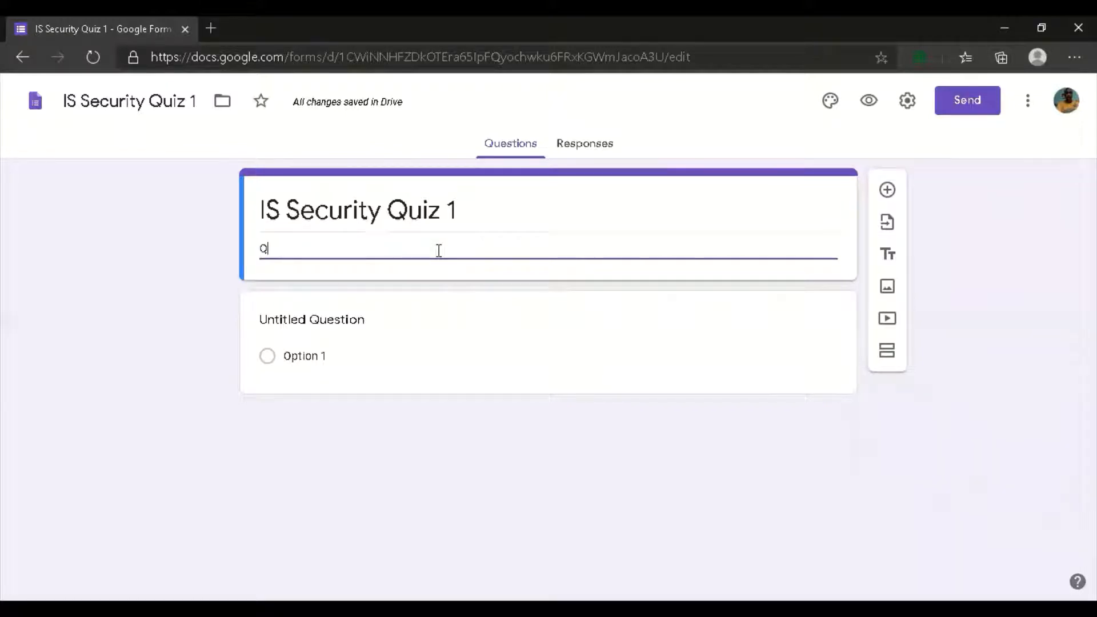
type("uiz number for the")
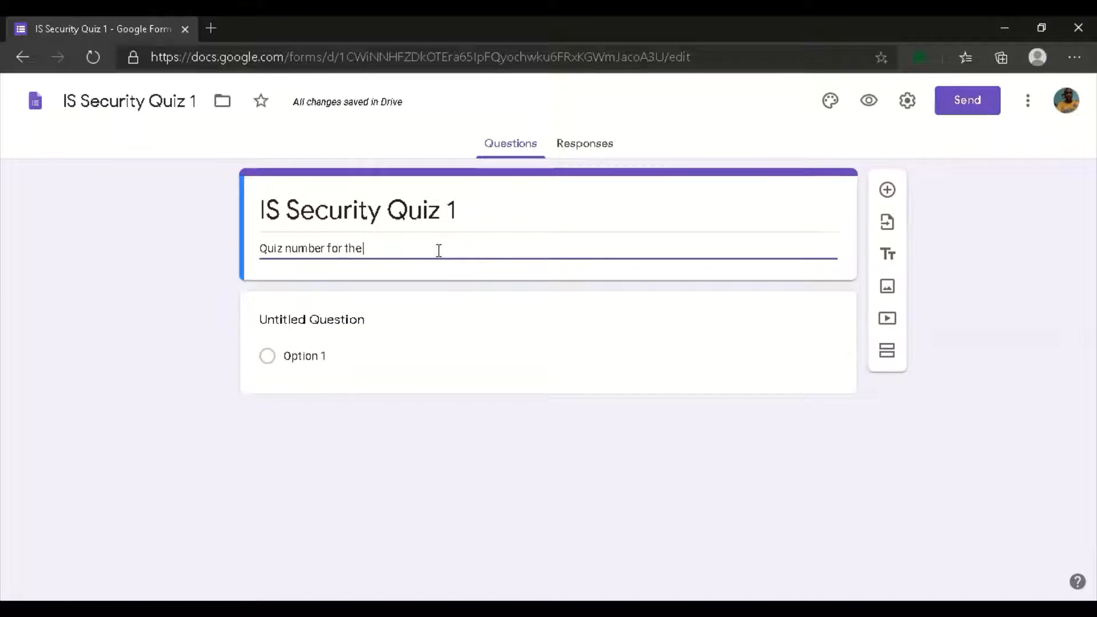
type(" Midterm")
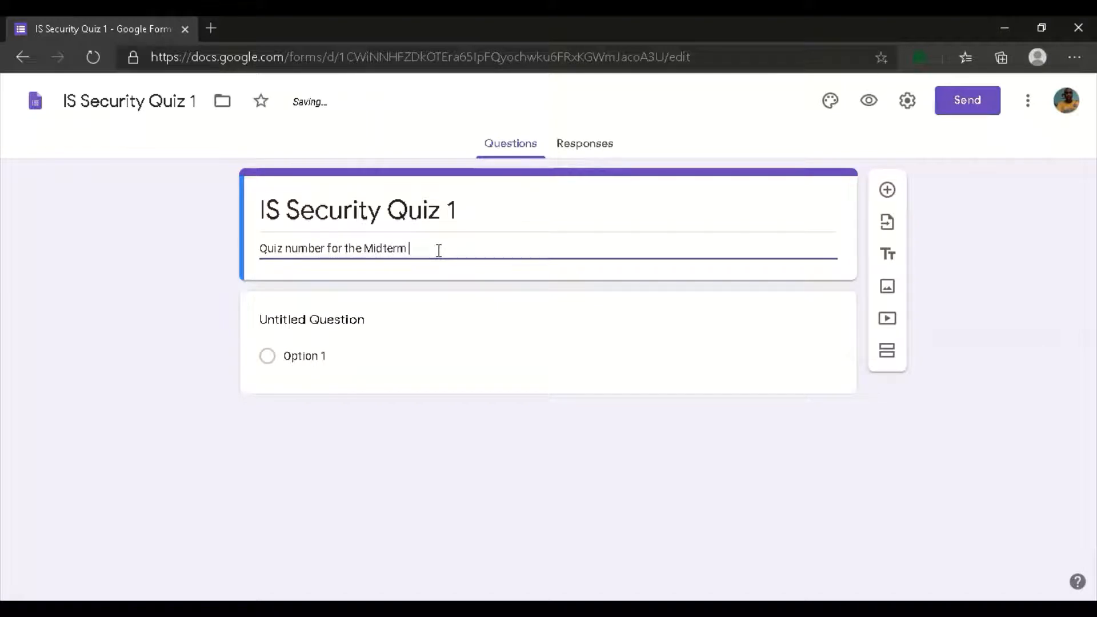
left_click(149, 303)
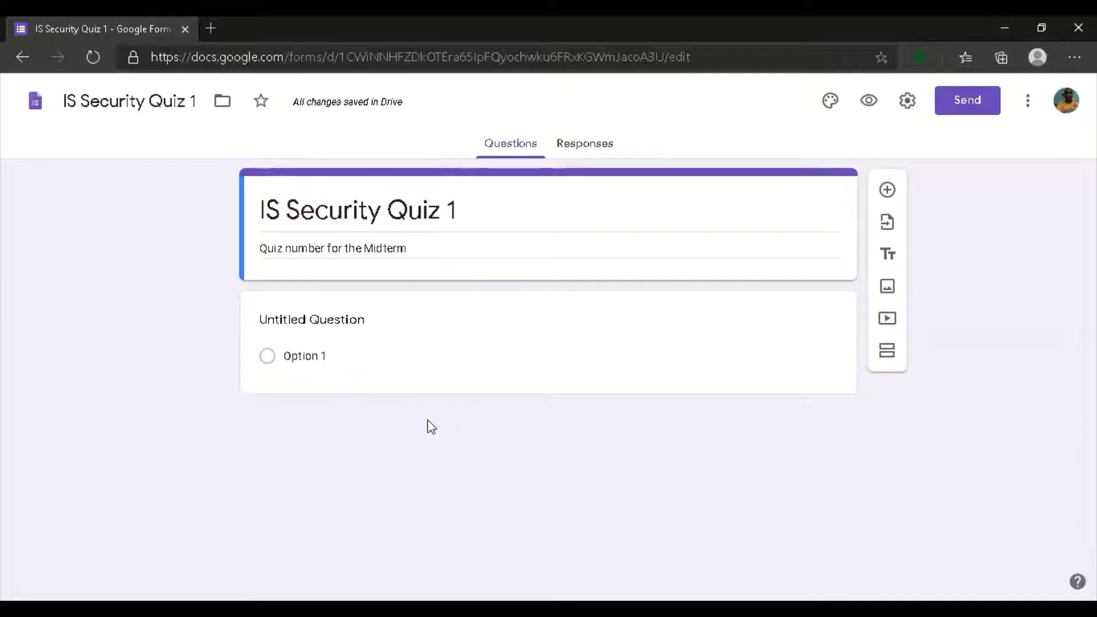
Write the first question as "What is the law that is intended for the Data Privacy?" and keep its type as multiple choice
left_click(313, 326)
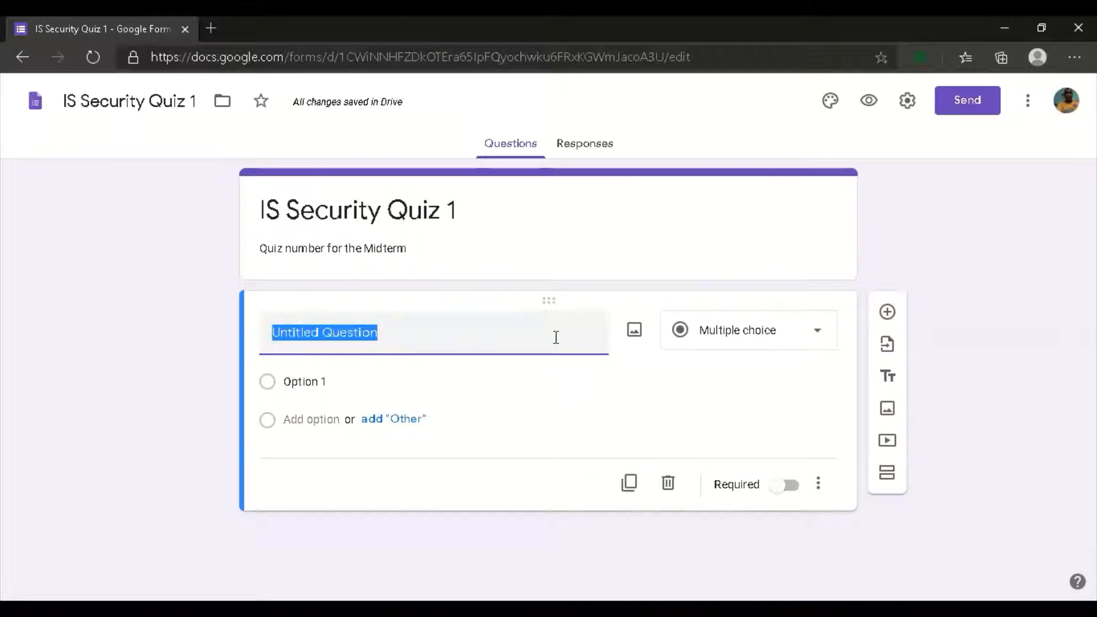
key("BackSpace")
type("W")
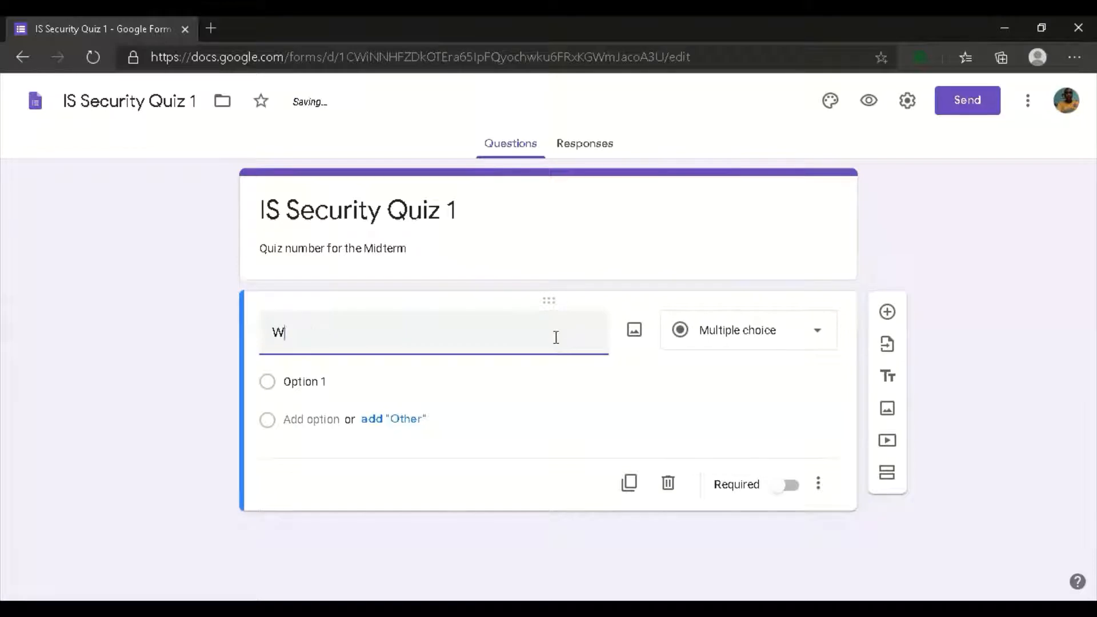
type("hat is the la")
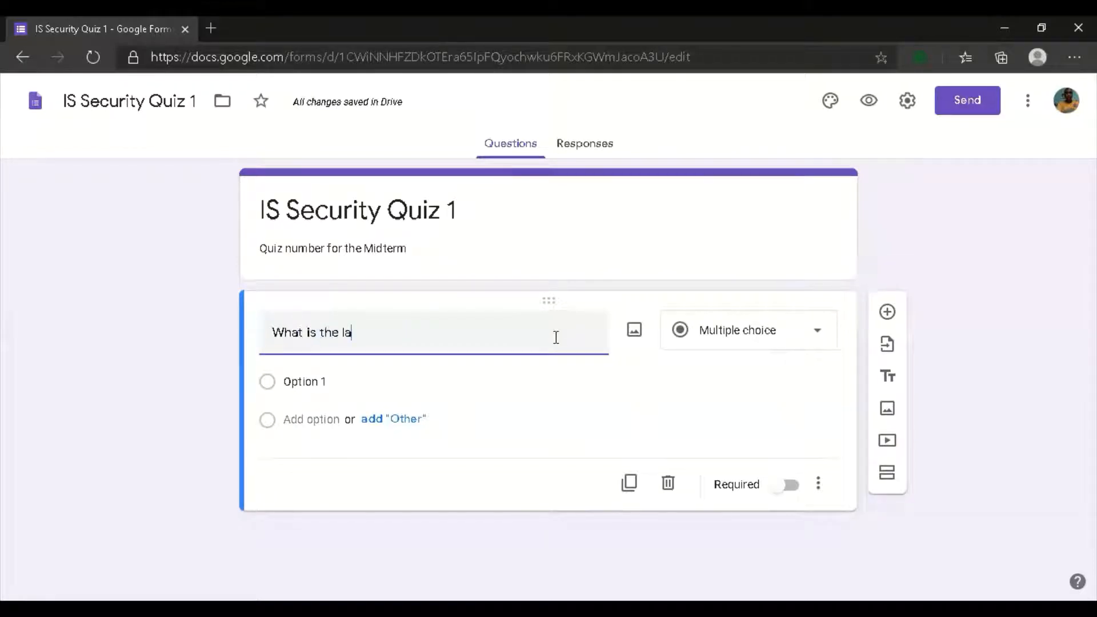
type("w that")
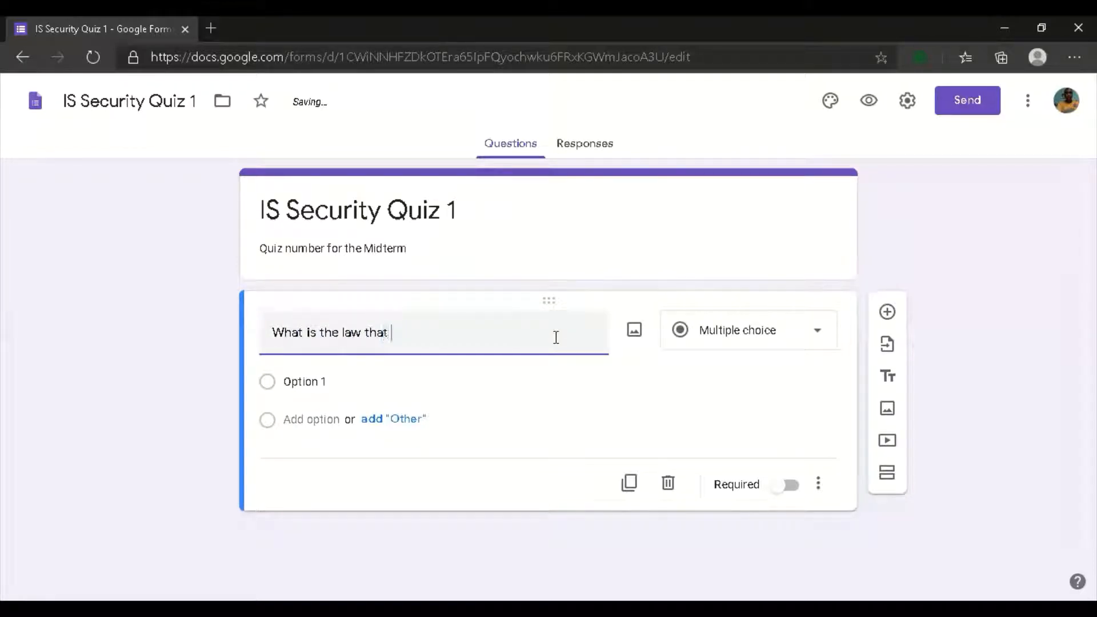
key("BackSpace")
key("BackSpace")
type("that is inde")
key("BackSpace")
key("BackSpace")
type("tended for the ")
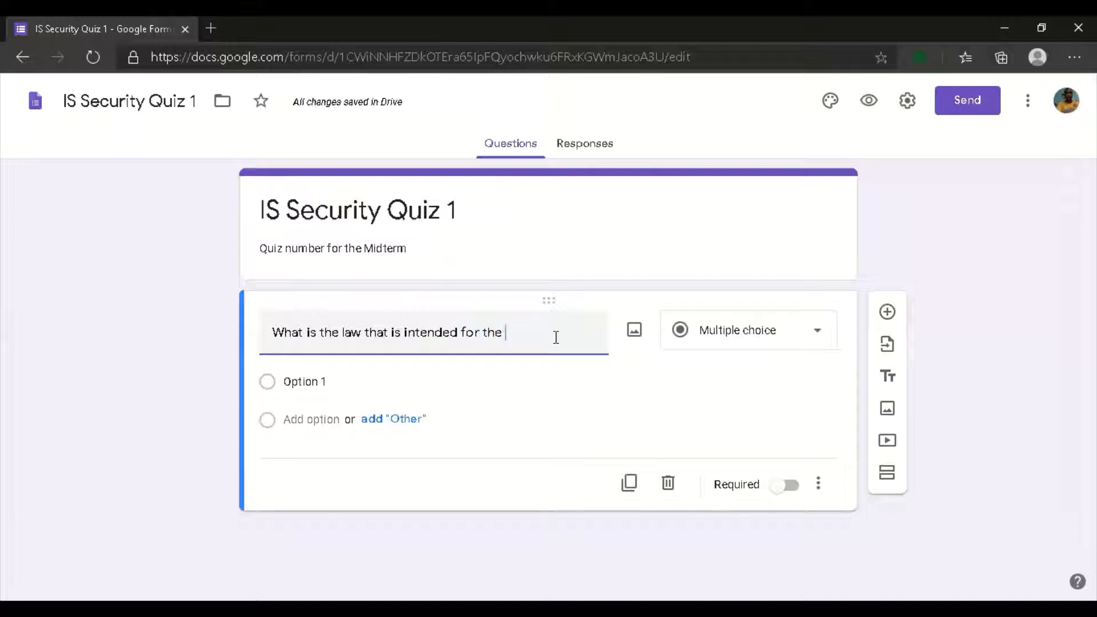
type("Data P")
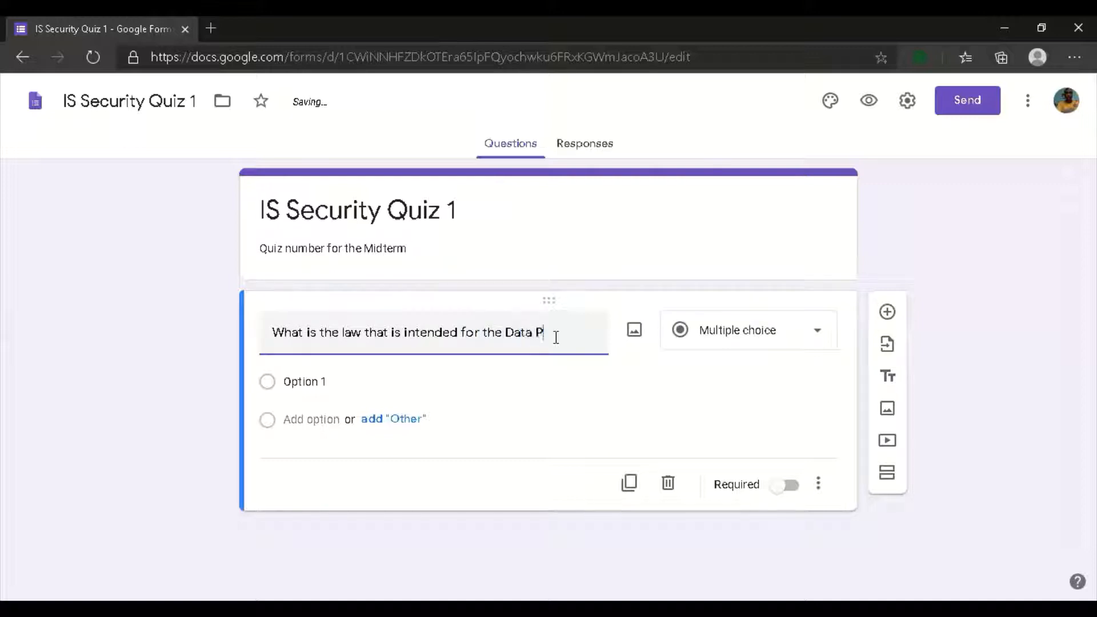
type("rivacy?")
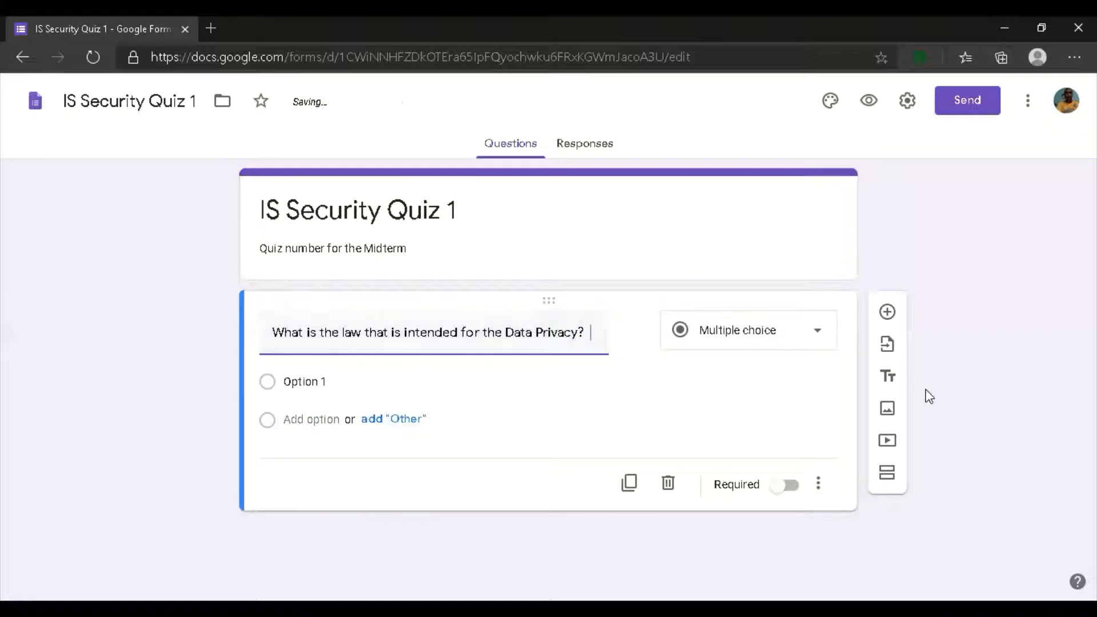
left_click(792, 343)
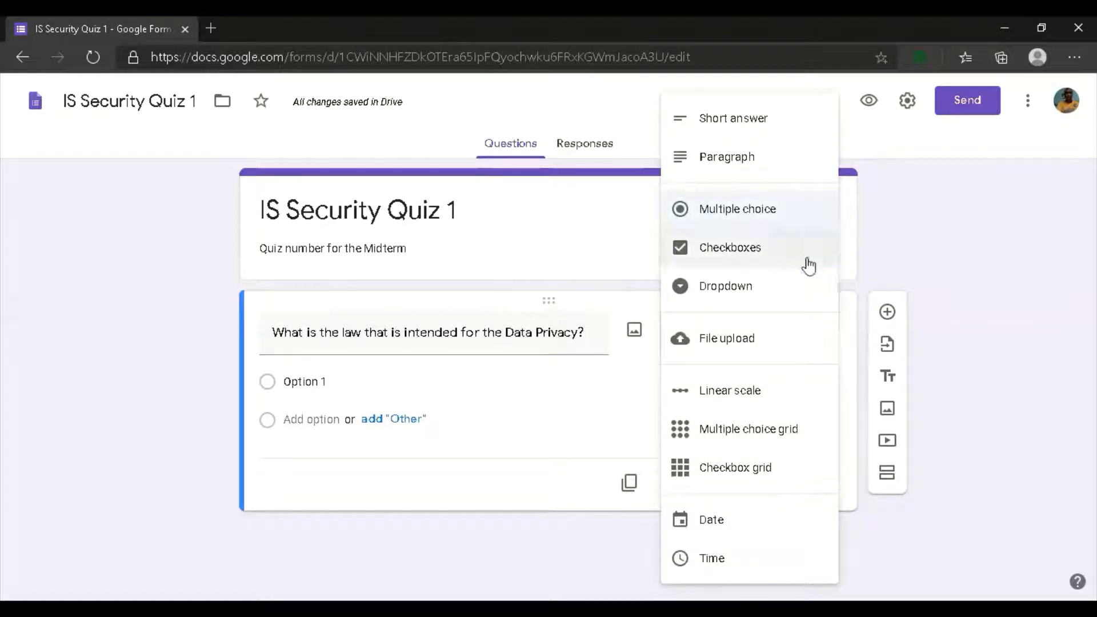
left_click(369, 480)
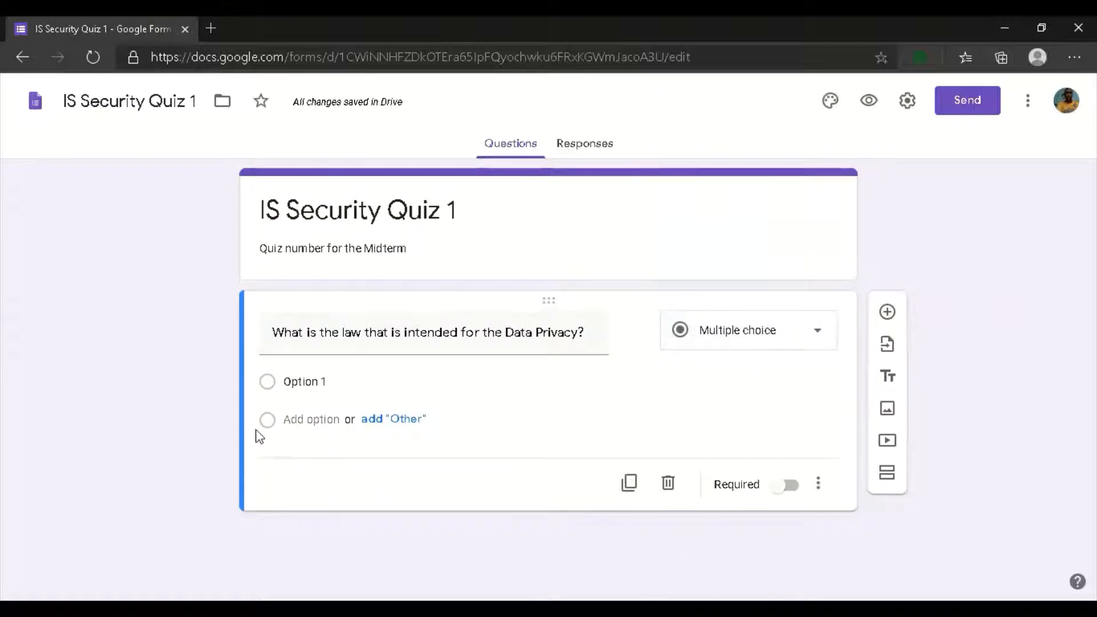
Set the question's first answer option to "Data Privacy Act"
left_click(294, 382)
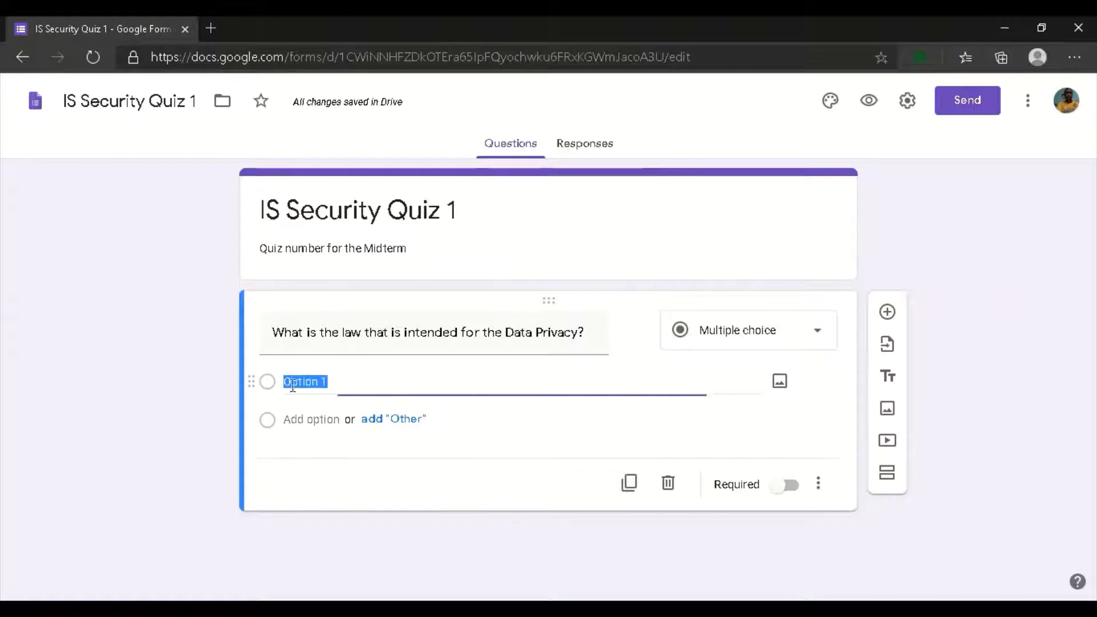
key("BackSpace")
type("R")
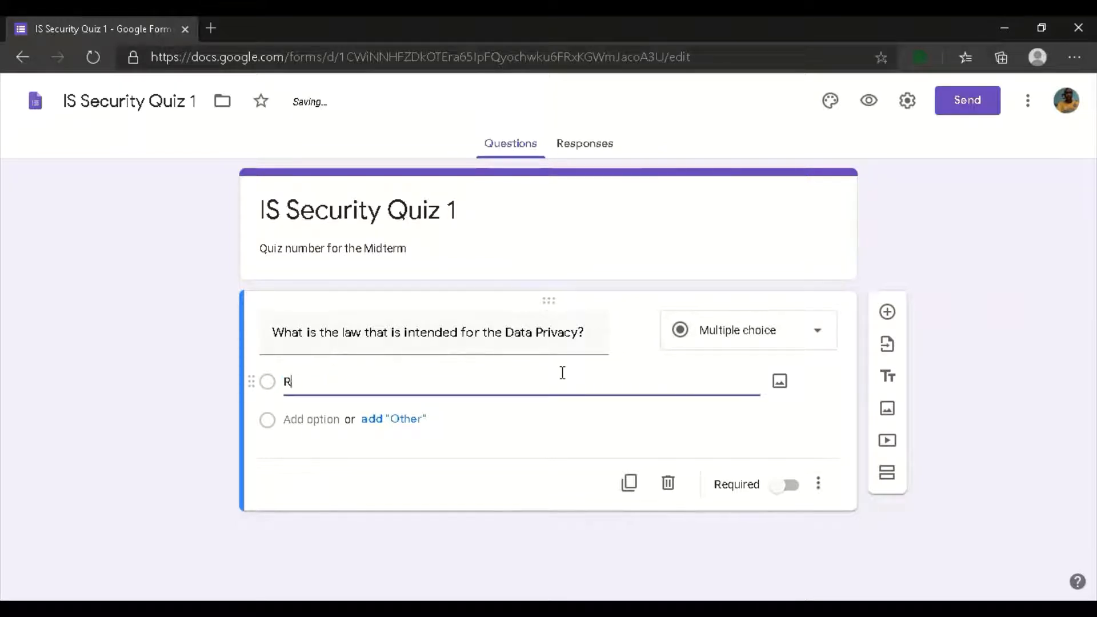
type("AData Privacy Act")
Add "Anti Cyber Crime Law" as the question's second answer option
left_click(312, 423)
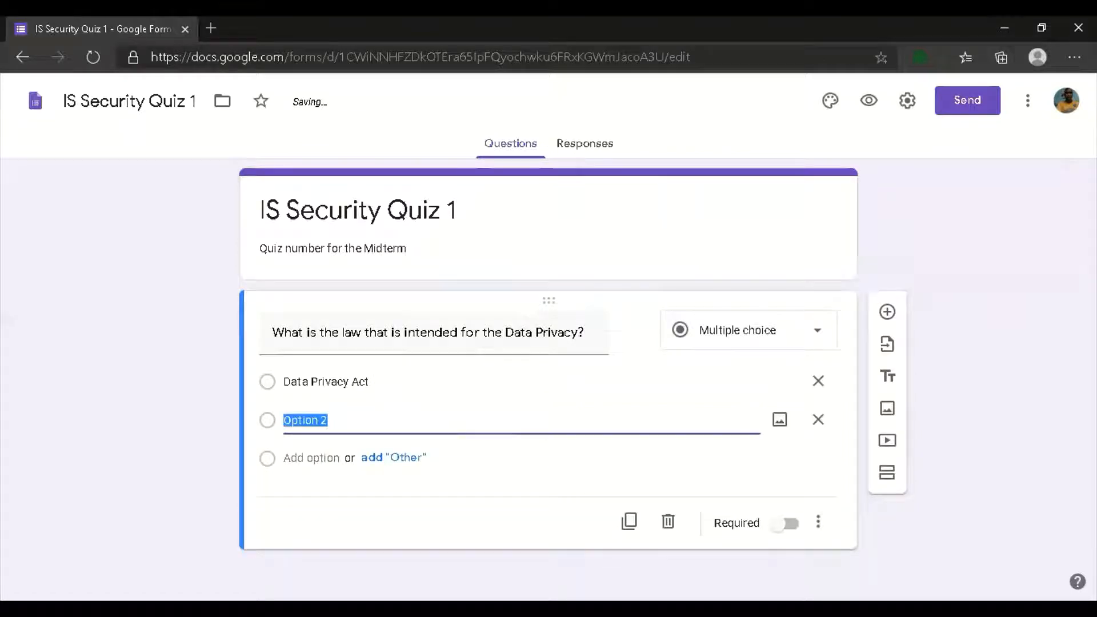
type("Ant")
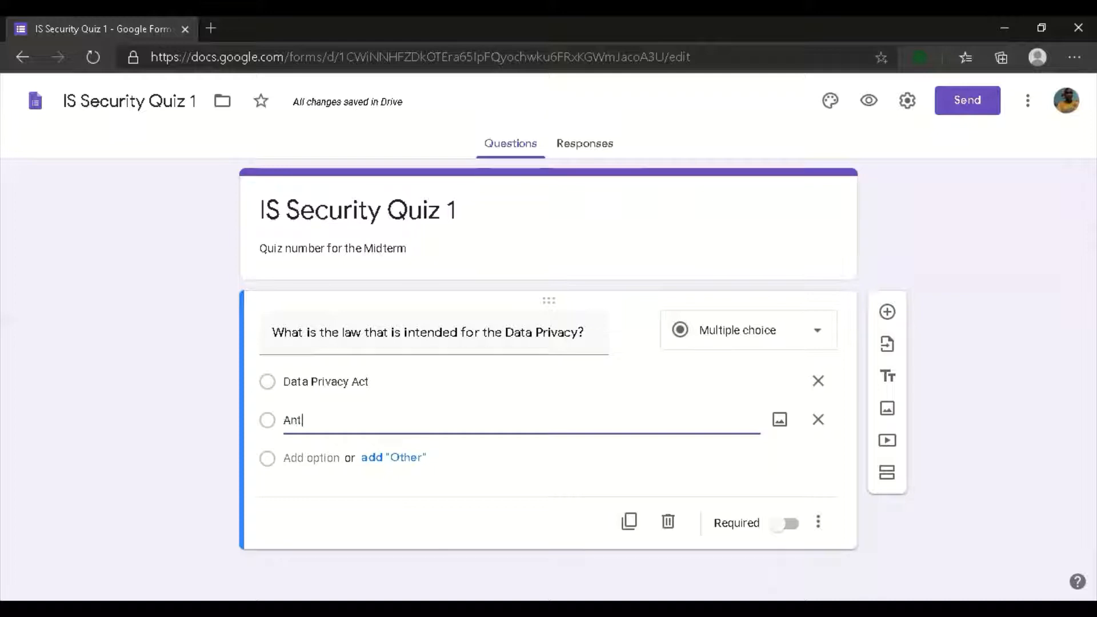
type("i Cr")
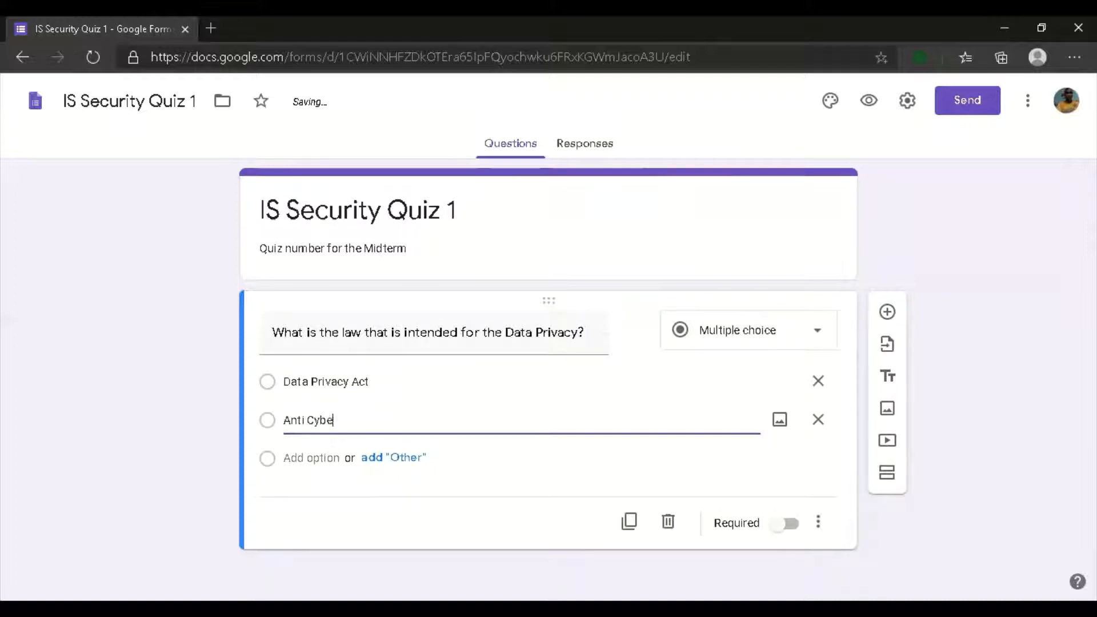
type("ber Crime Law")
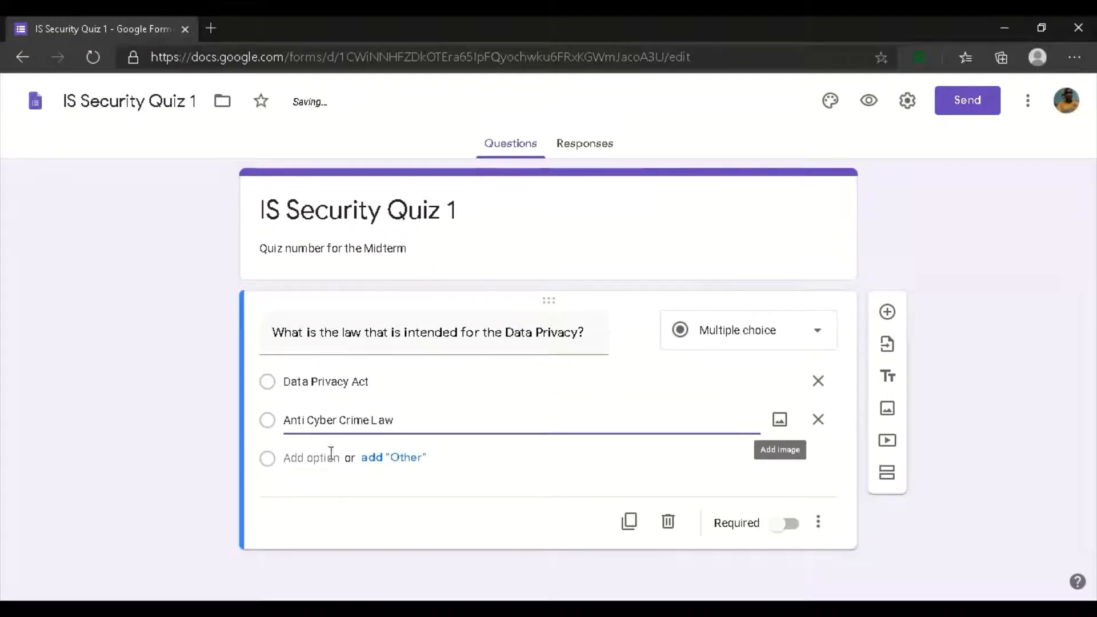
Add "E-commerce Law" as the third answer option of the data privacy question and make the question required
left_click(310, 460)
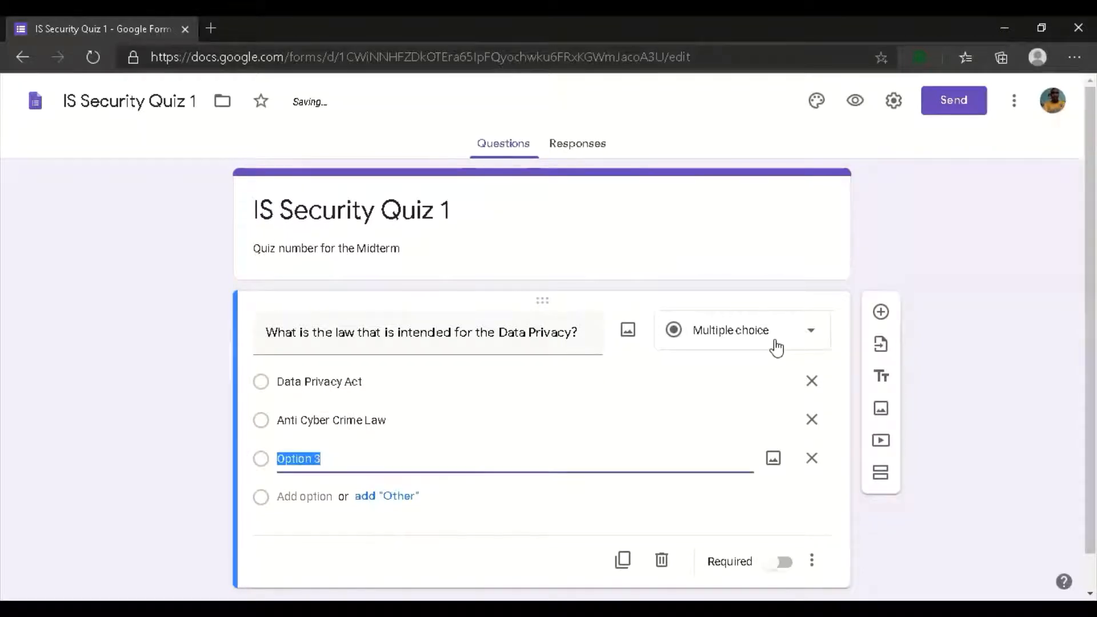
type("E-commer")
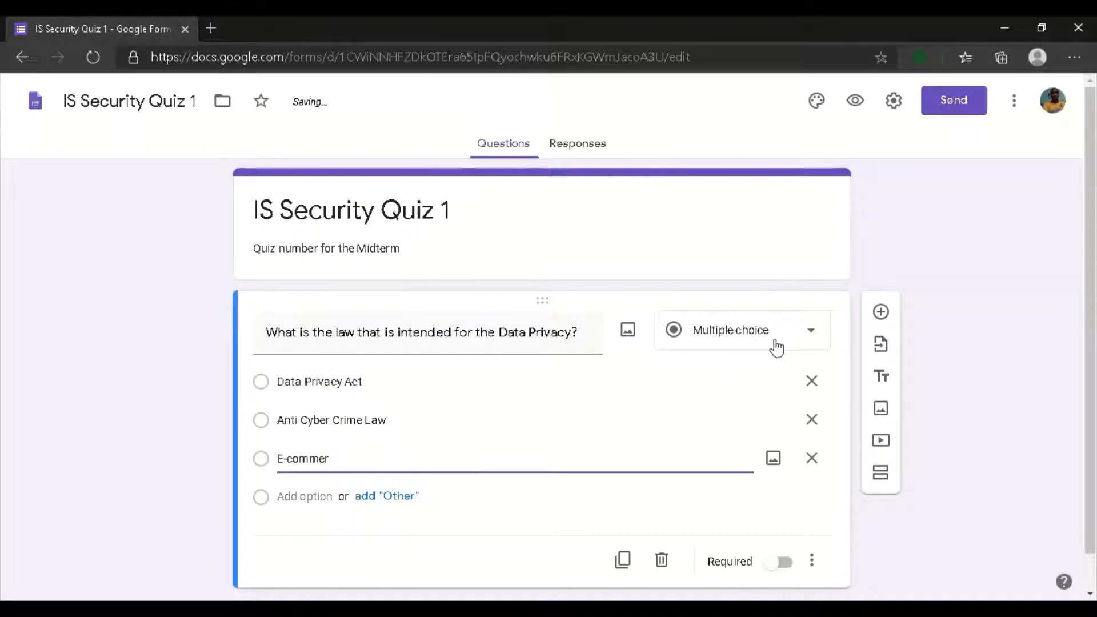
type("ce Laws")
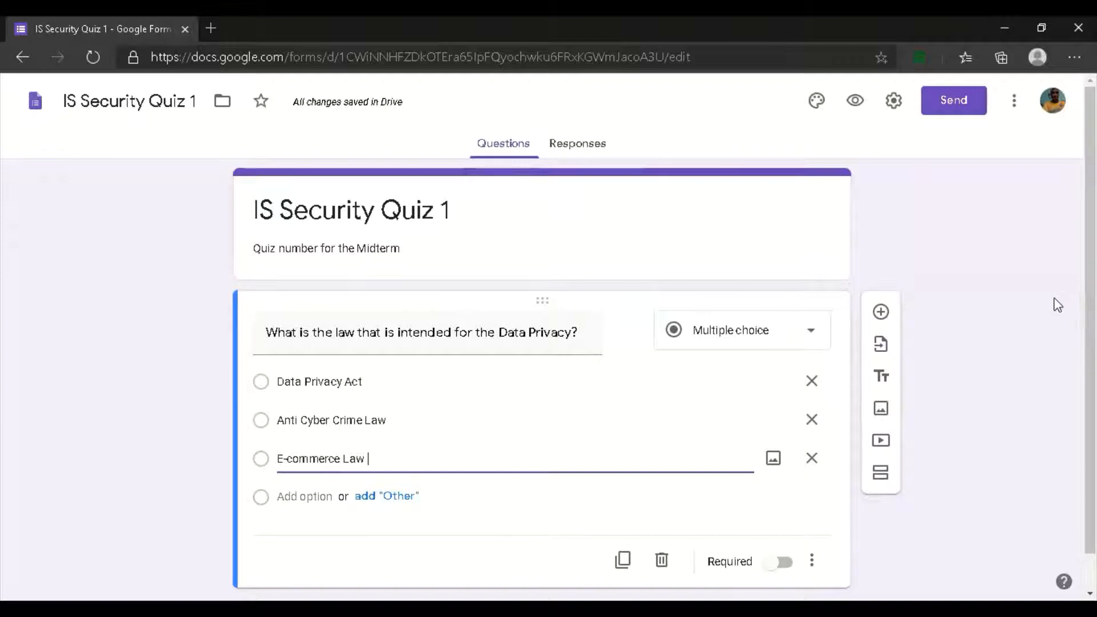
left_click(1038, 340)
scroll(500, 462, "down", 1)
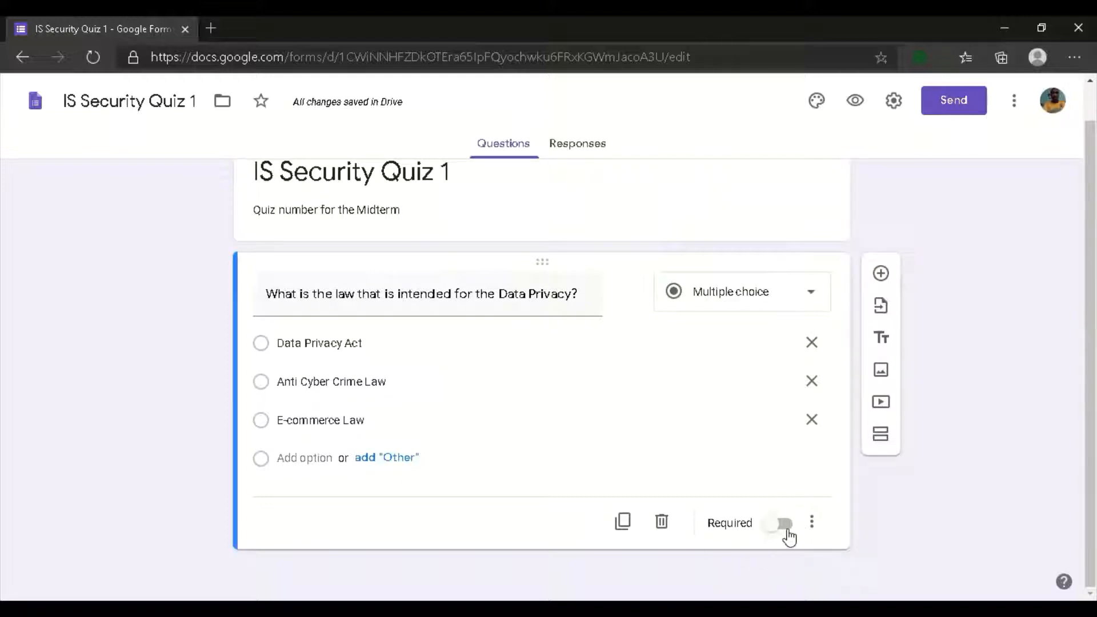
left_click(785, 527)
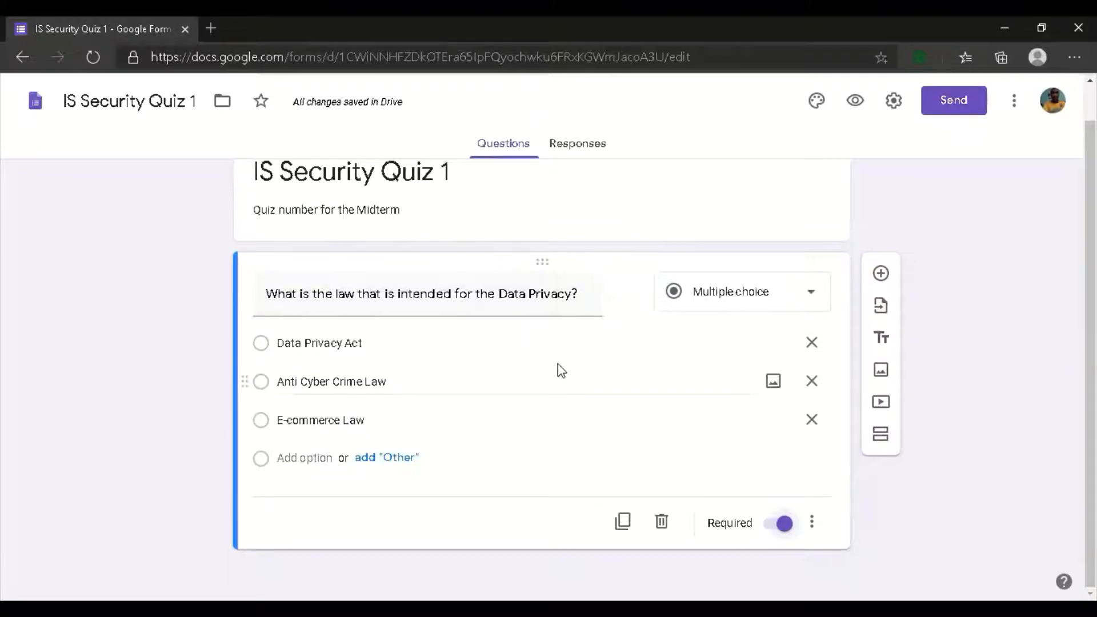
Add a new blank question and move it above the data privacy question
scroll(557, 370, "up", 1)
scroll(558, 365, "down", 1)
left_click(880, 273)
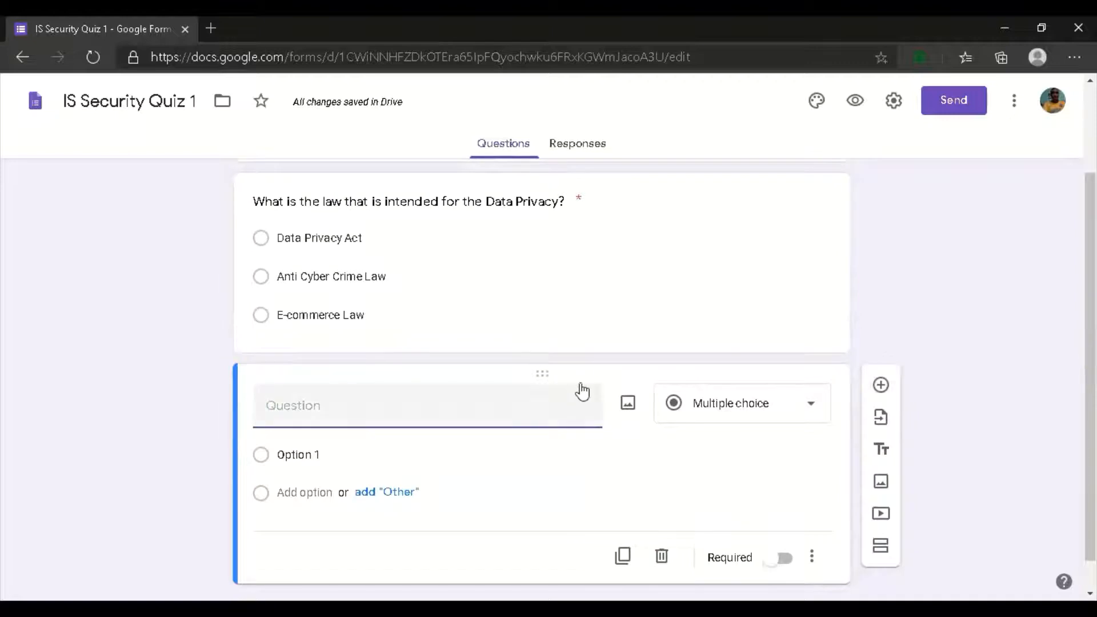
left_click_drag(558, 372, 561, 186)
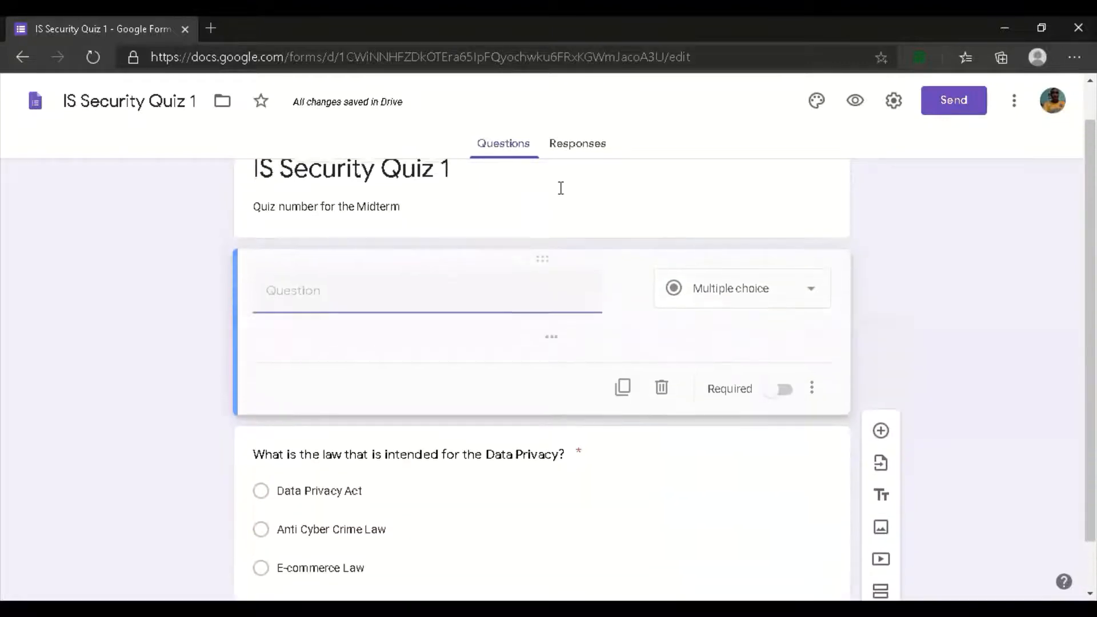
scroll(562, 357, "up", 1)
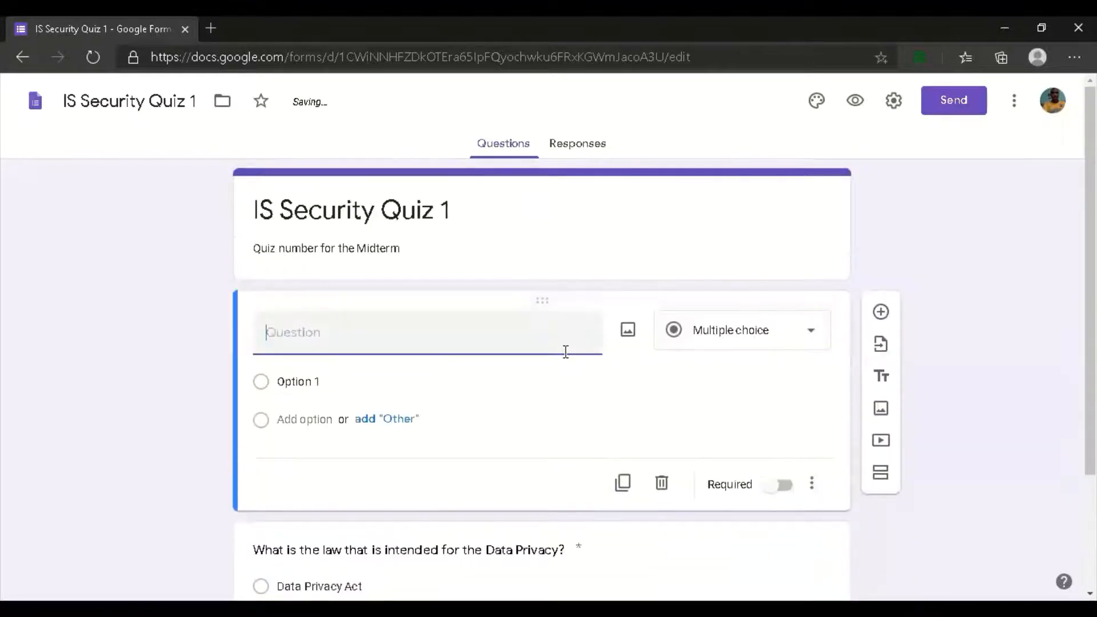
Move the blank question below the data privacy question and back above it
scroll(561, 400, "down", 3)
scroll(553, 393, "up", 3)
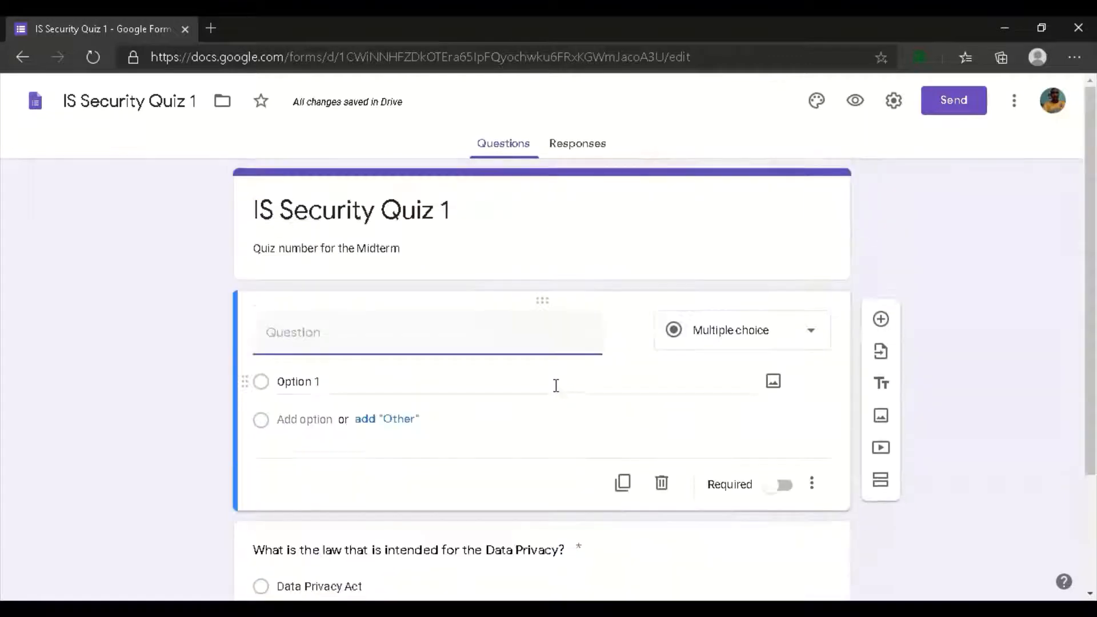
left_click_drag(556, 350, 553, 558)
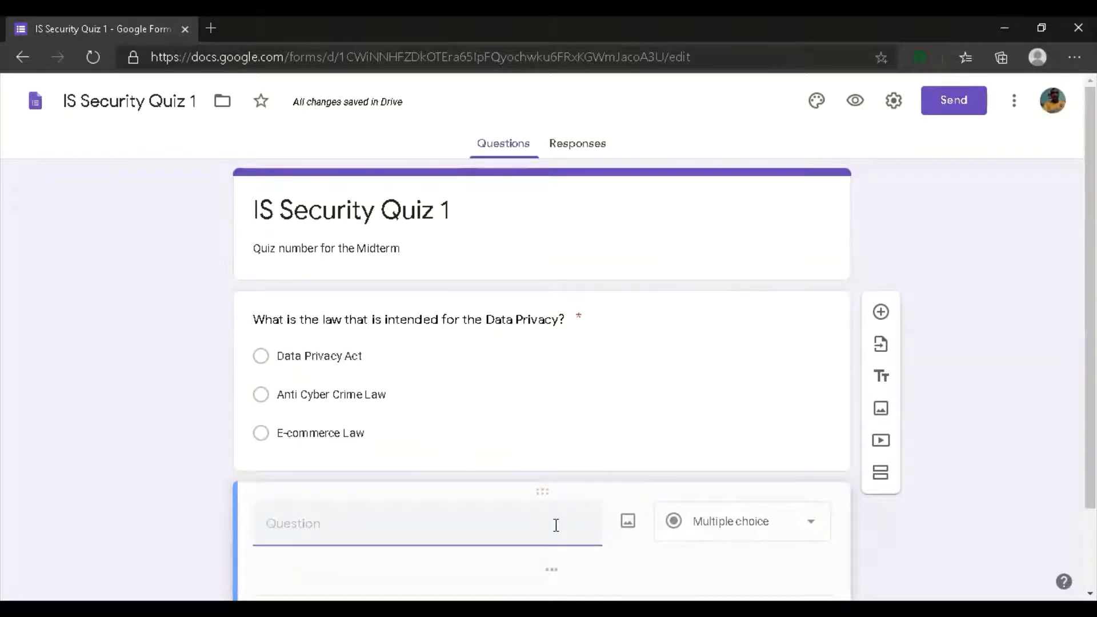
left_click_drag(556, 524, 539, 327)
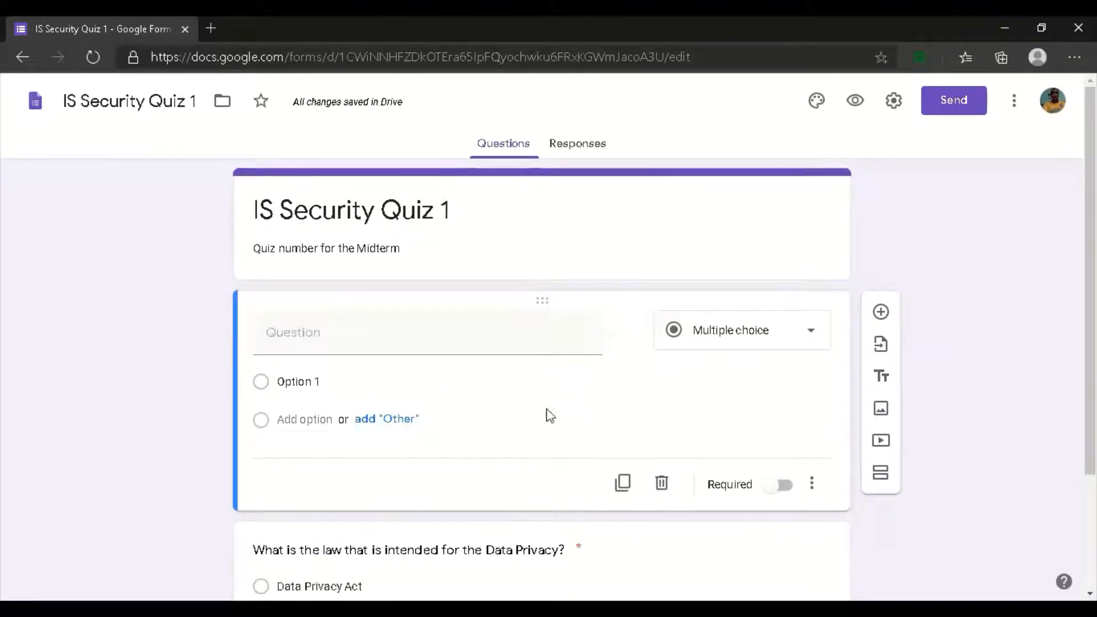
Write the blank question as "What is your name?" with a short answer and make it required
left_click(303, 330)
type("What")
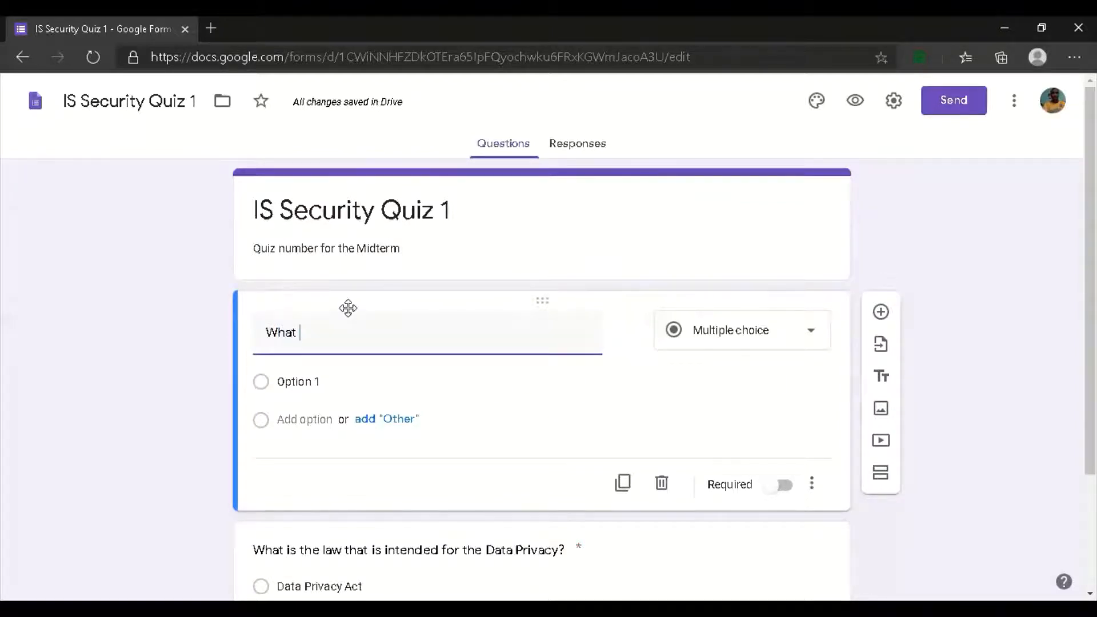
type(" is your ")
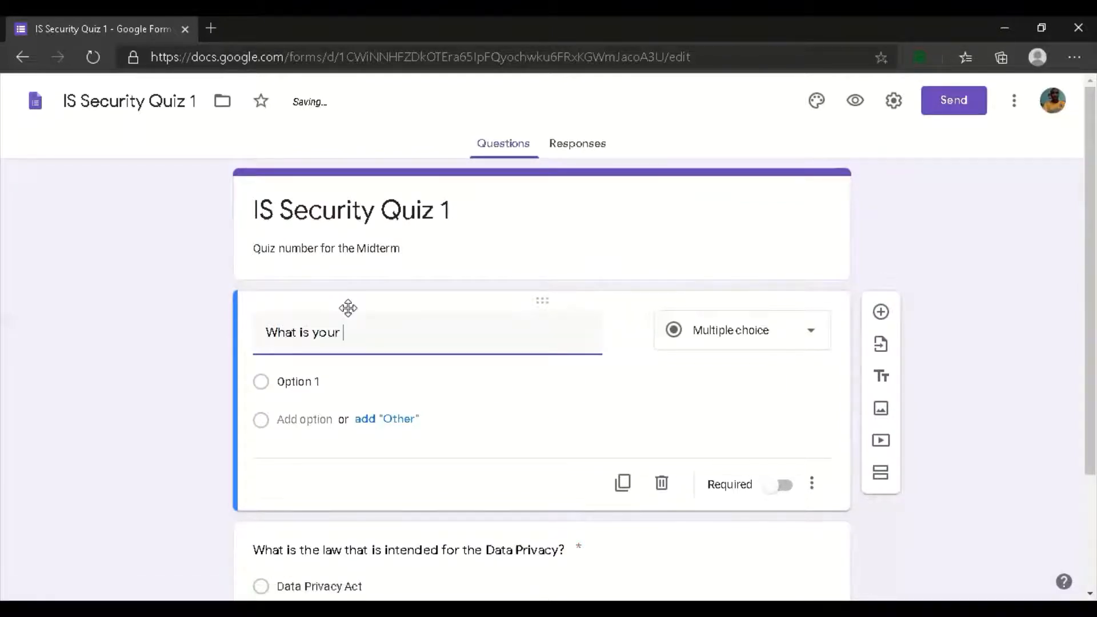
type("name?")
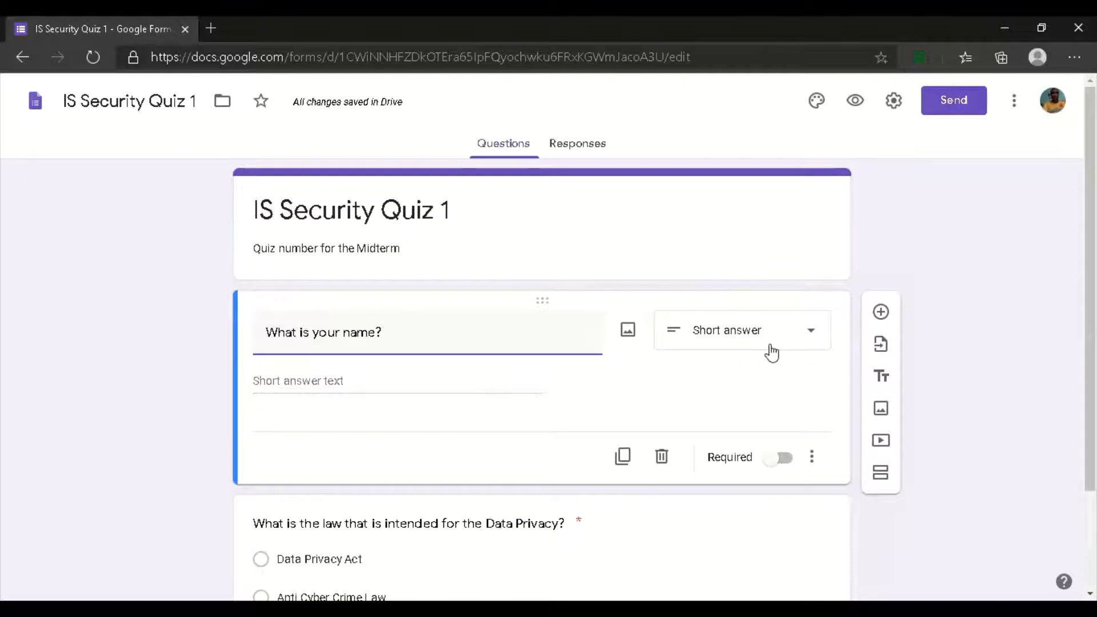
scroll(787, 518, "down", 1)
scroll(705, 350, "down", 1)
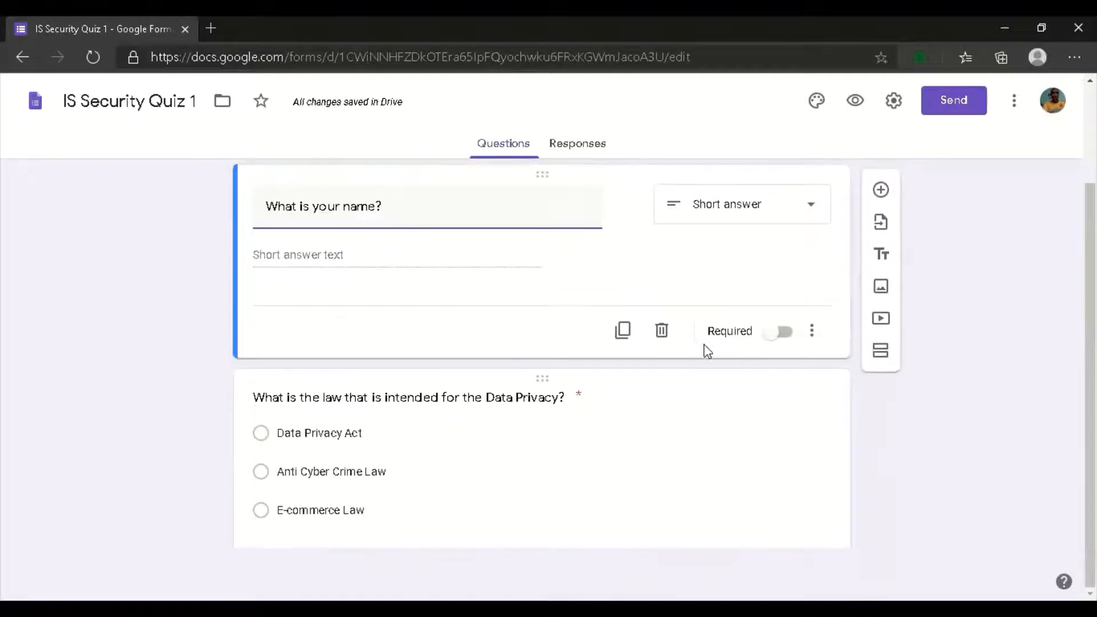
scroll(747, 411, "up", 2)
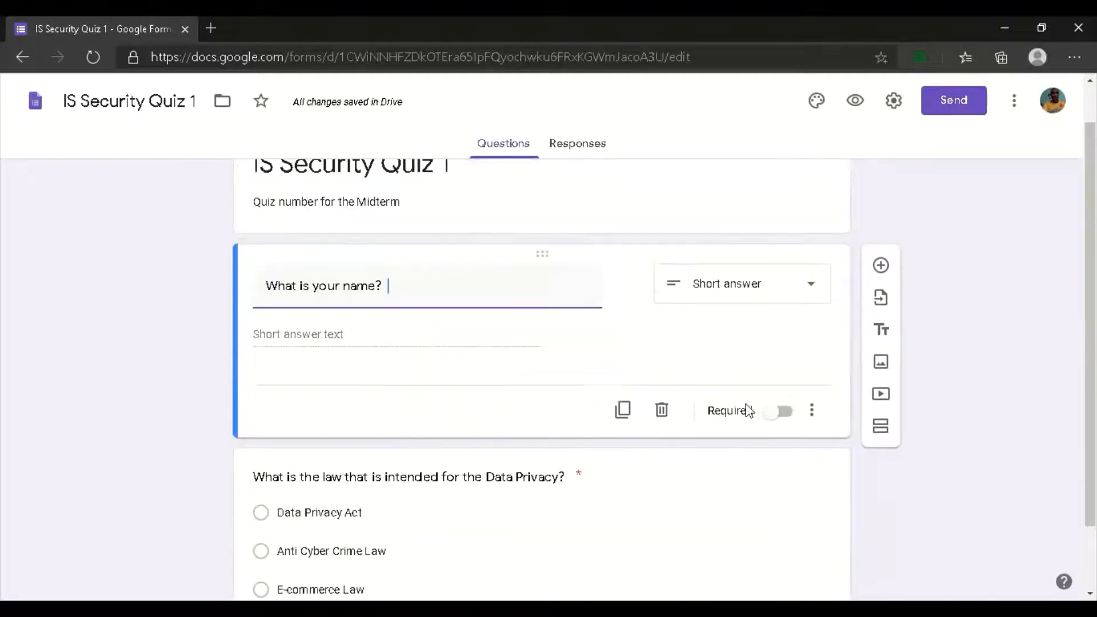
left_click(788, 416)
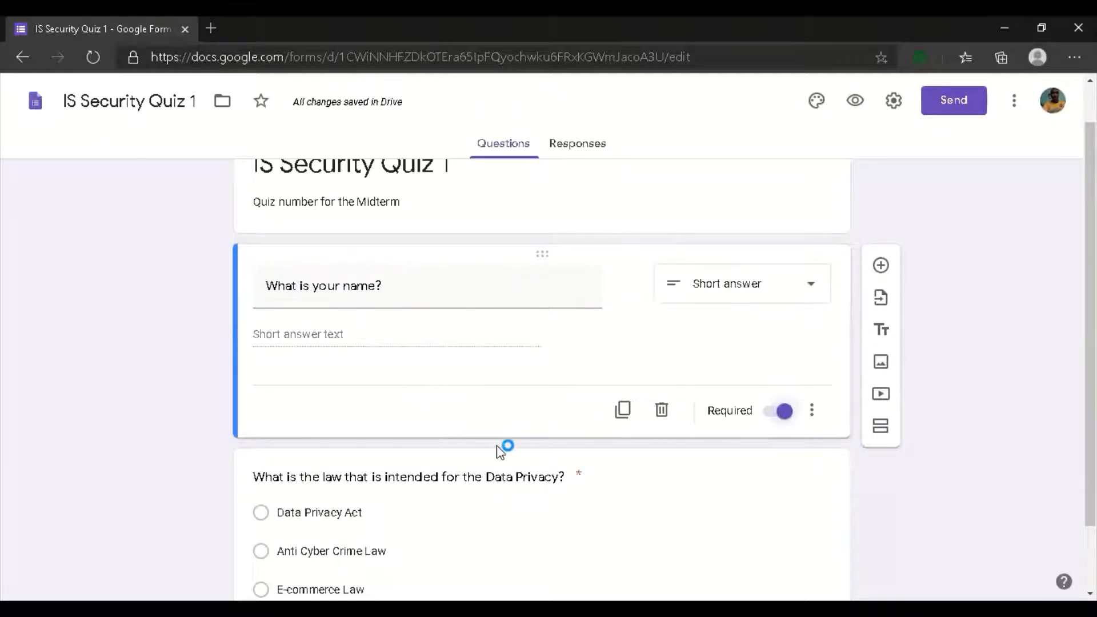
Add a date question about the respondent's birthday directly below the name question
scroll(505, 468, "down", 2)
scroll(517, 486, "up", 2)
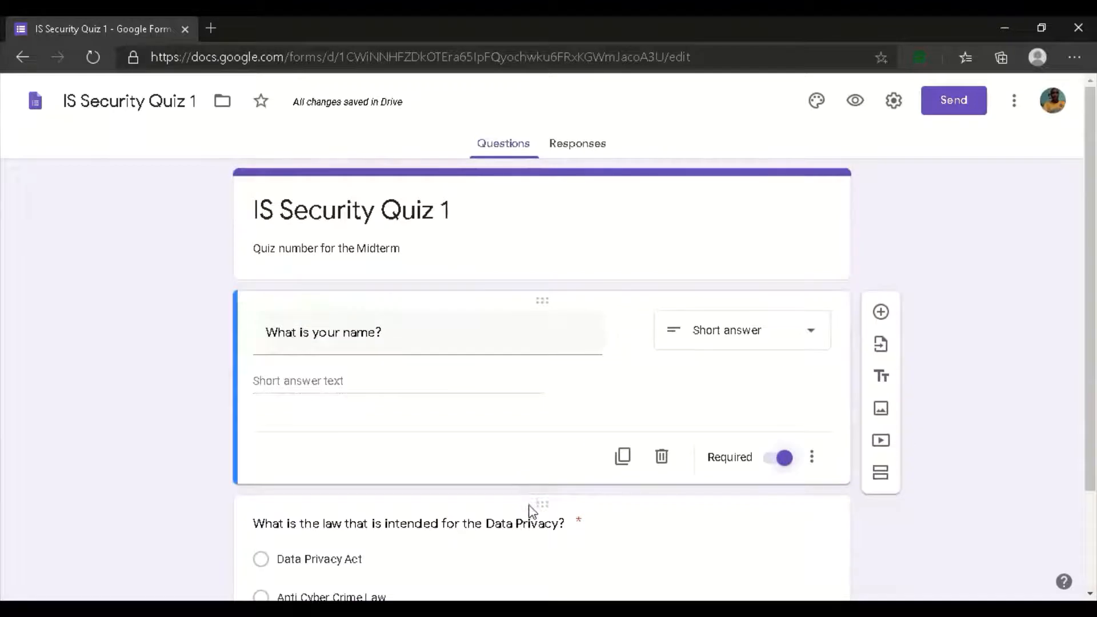
scroll(522, 491, "down", 2)
scroll(851, 343, "up", 1)
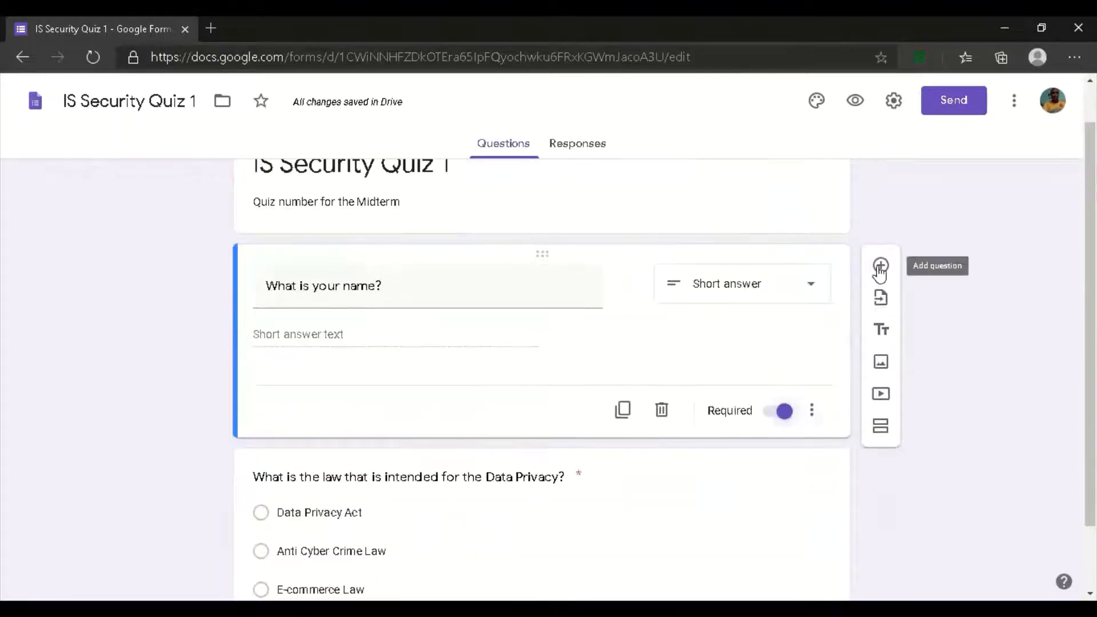
left_click(880, 266)
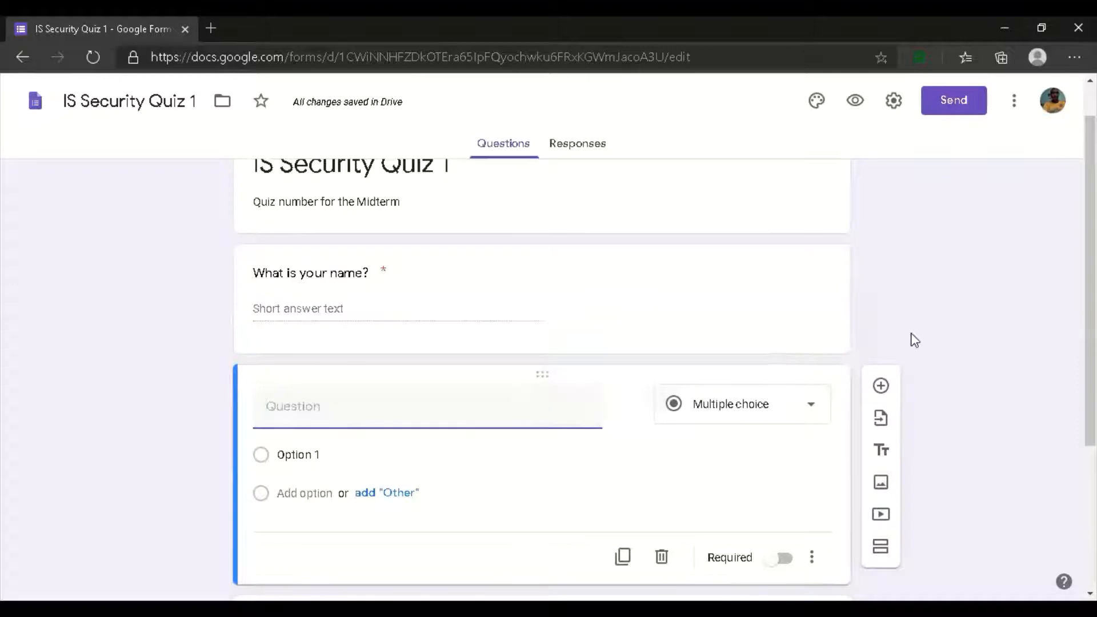
type("Bir")
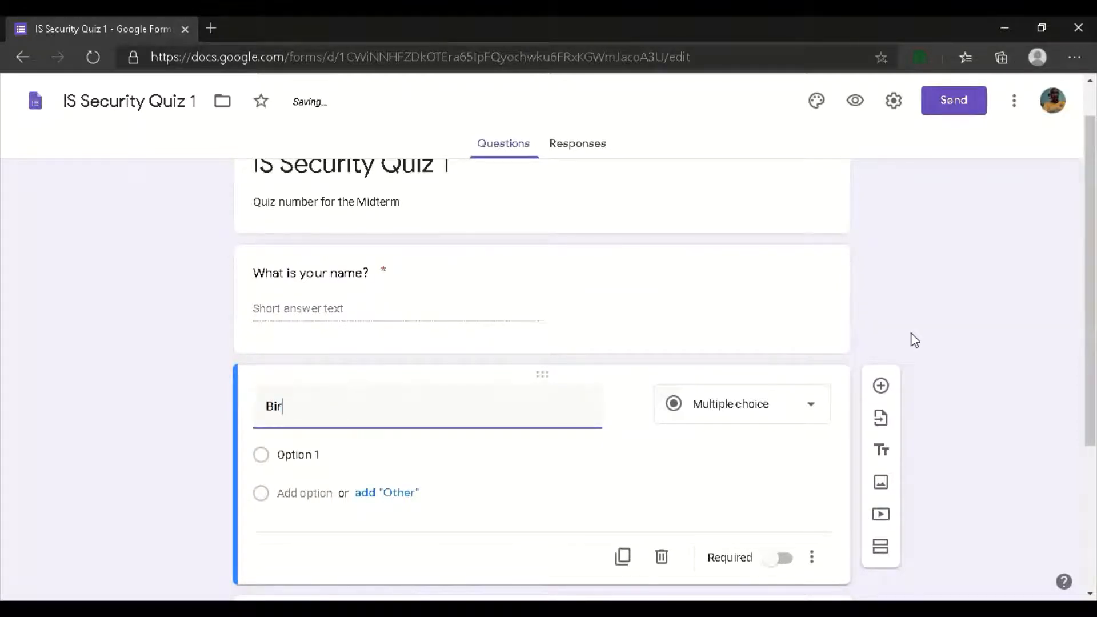
type("thday")
Try to reword the birthday question as a full sentence starting with "When is your"
key("BackSpace")
key("BackSpace")
key("BackSpace")
key("BackSpace")
key("BackSpace")
key("BackSpace")
key("BackSpace")
key("BackSpace")
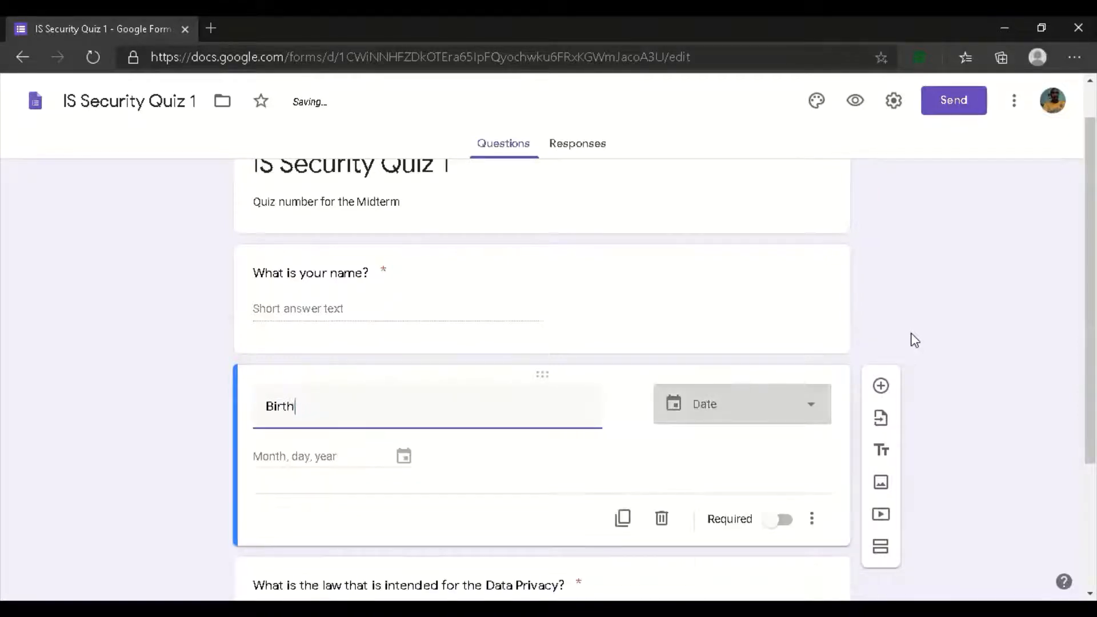
type("When is your b")
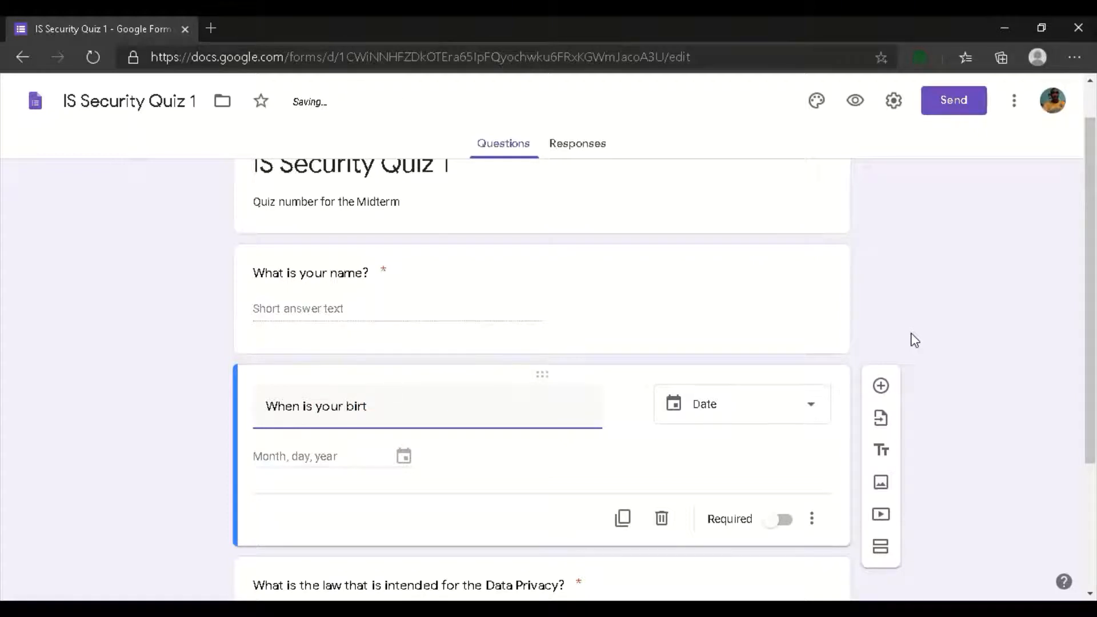
Replace the date question's text with "Birthdate?"
key("BackSpace")
key("BackSpace")
key("BackSpace")
key("BackSpace")
key("BackSpace")
key("BackSpace")
key("BackSpace")
key("BackSpace")
key("BackSpace")
key("BackSpace")
key("BackSpace")
key("BackSpace")
key("BackSpace")
key("BackSpace")
key("BackSpace")
key("BackSpace")
key("BackSpace")
type("B")
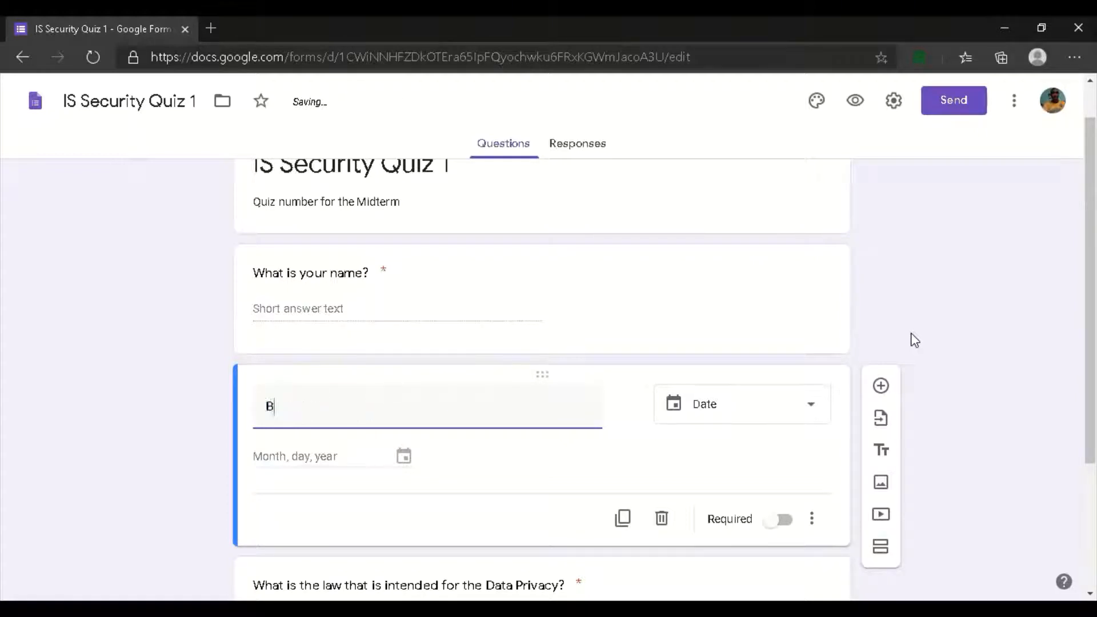
type("irthday")
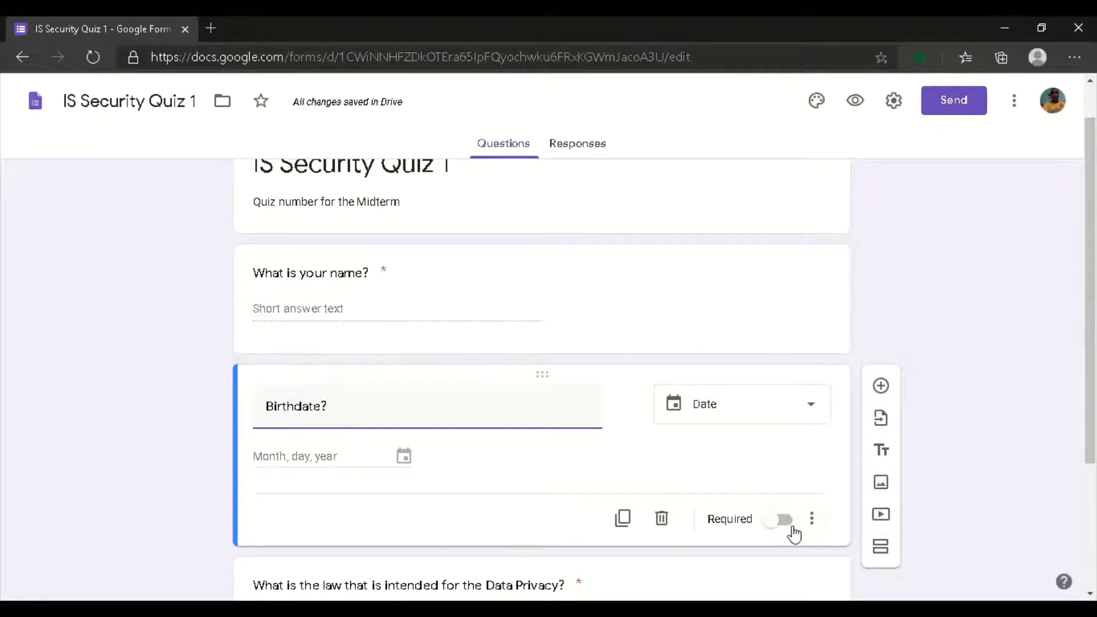
Review the name, birthdate and data privacy questions in the form
scroll(776, 517, "down", 3)
scroll(773, 522, "up", 3)
scroll(644, 526, "down", 2)
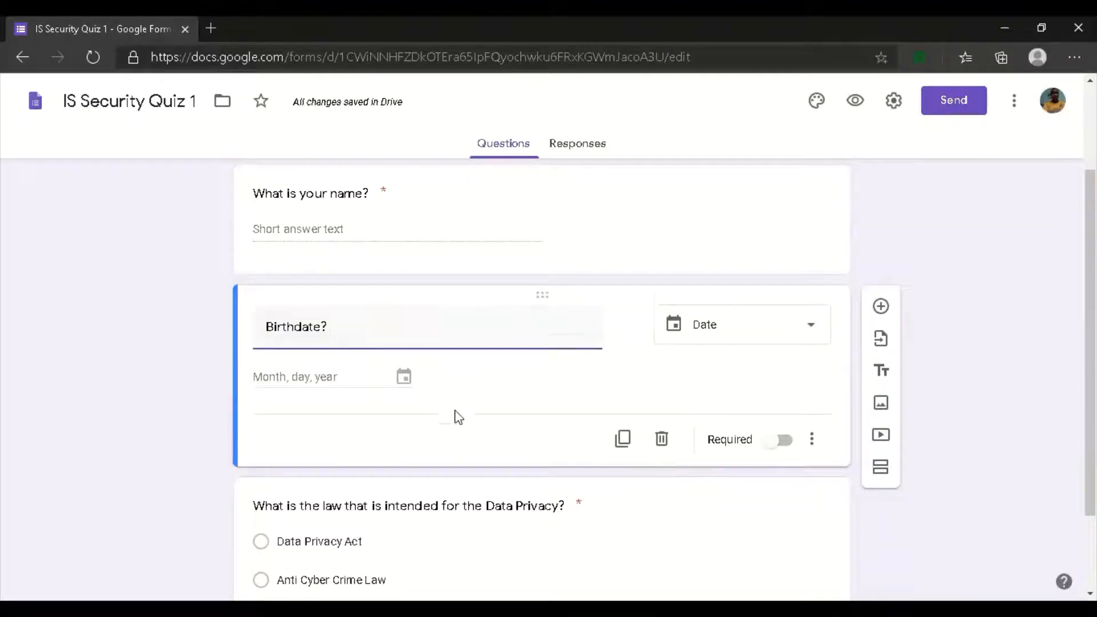
scroll(453, 417, "down", 2)
scroll(496, 381, "up", 3)
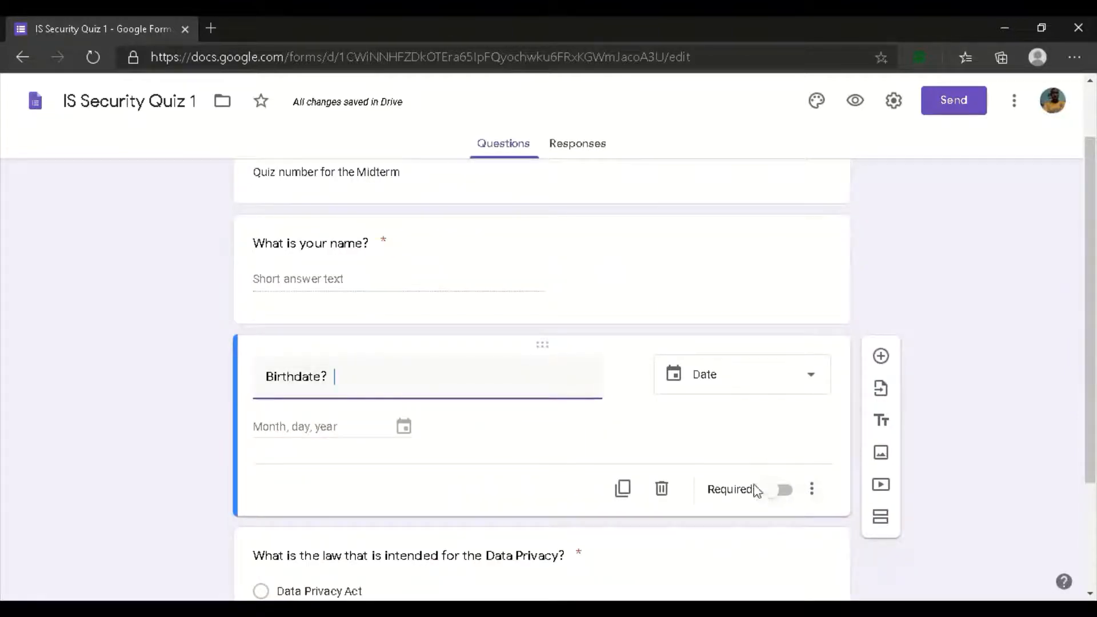
scroll(751, 489, "up", 2)
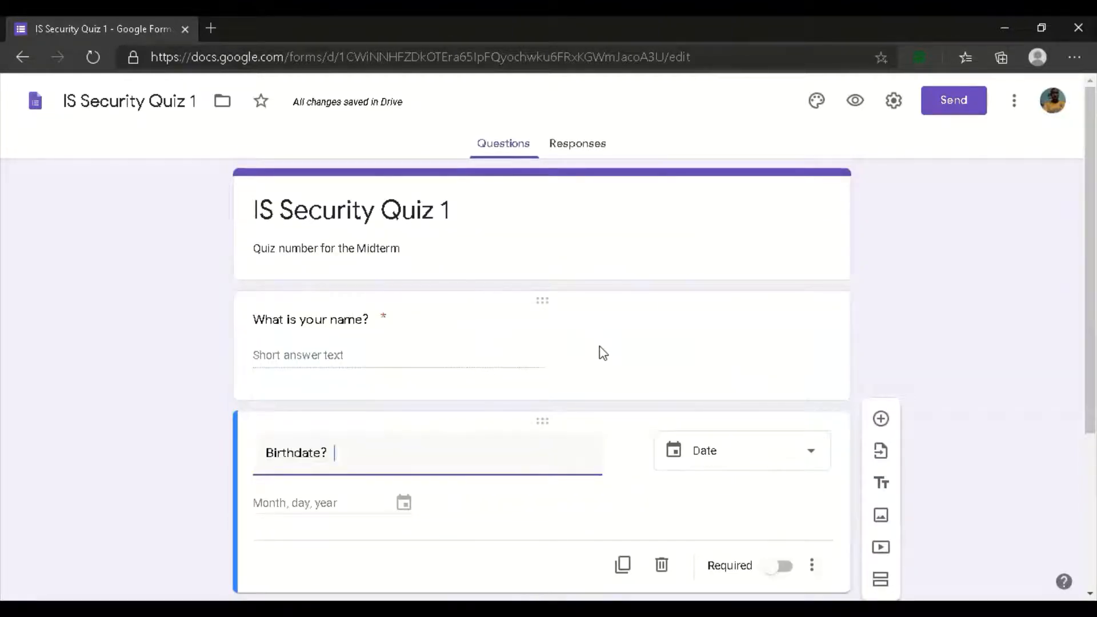
scroll(605, 377, "down", 4)
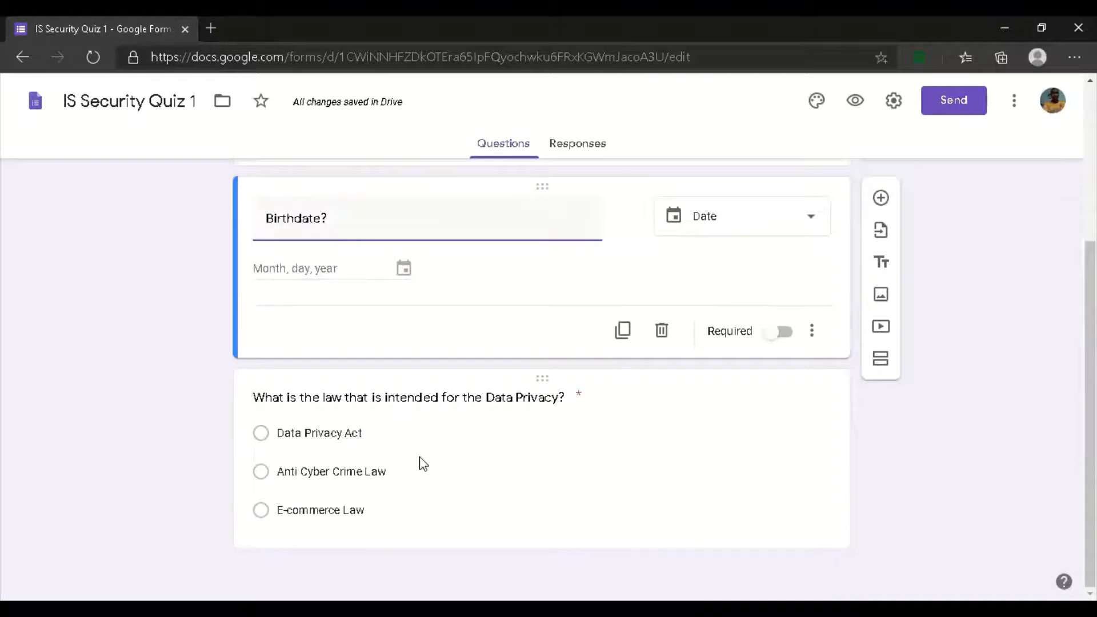
Add a new question below the data privacy question and set its type to short answer
left_click(582, 401)
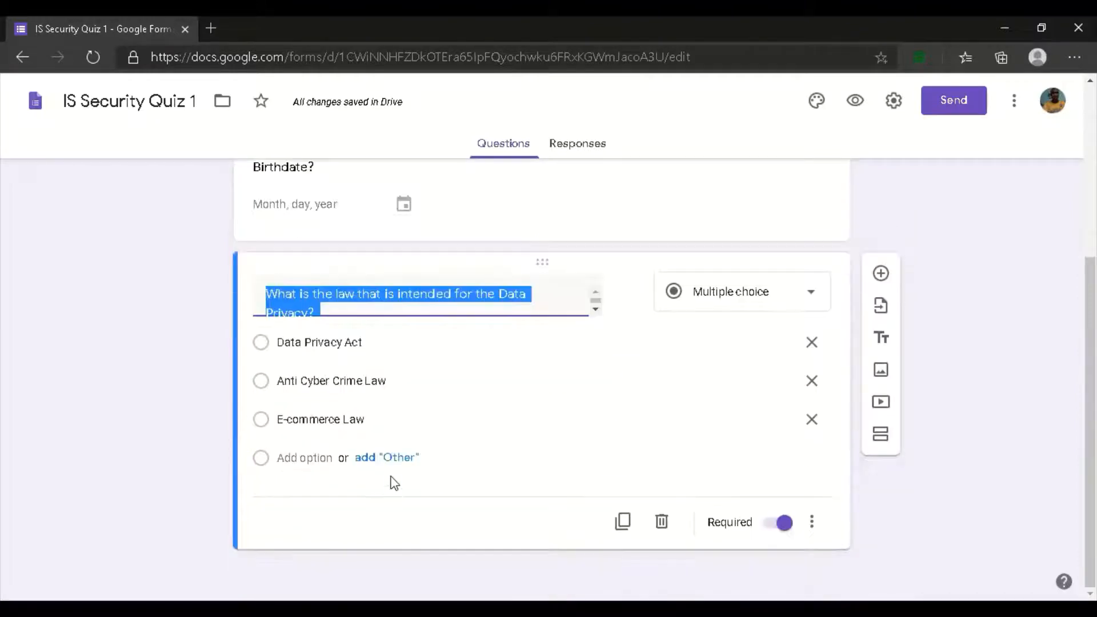
left_click(883, 276)
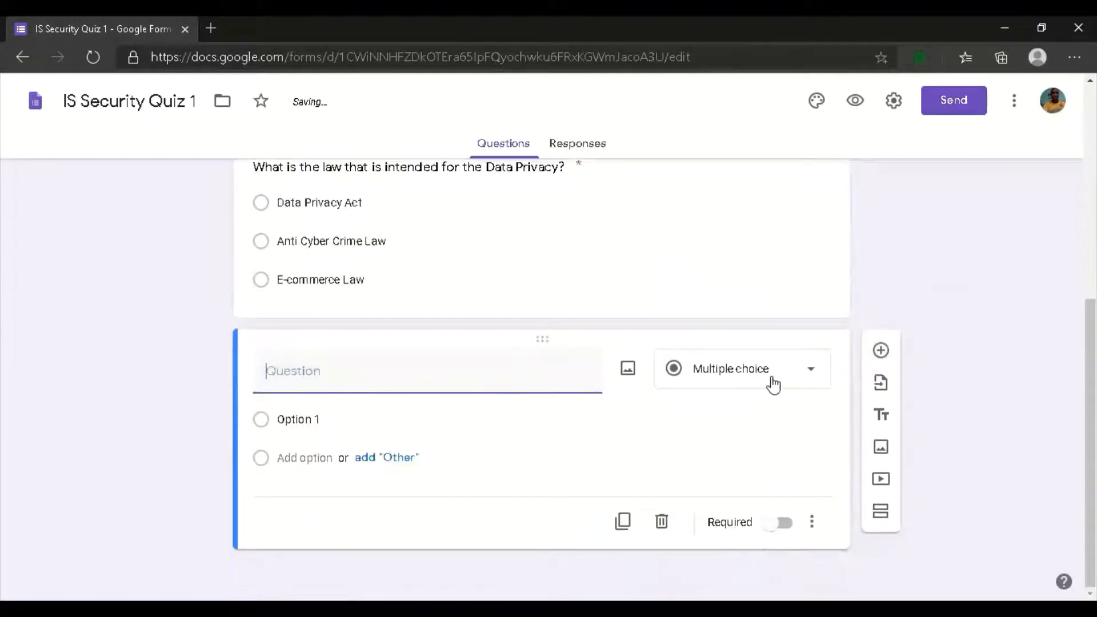
left_click(759, 377)
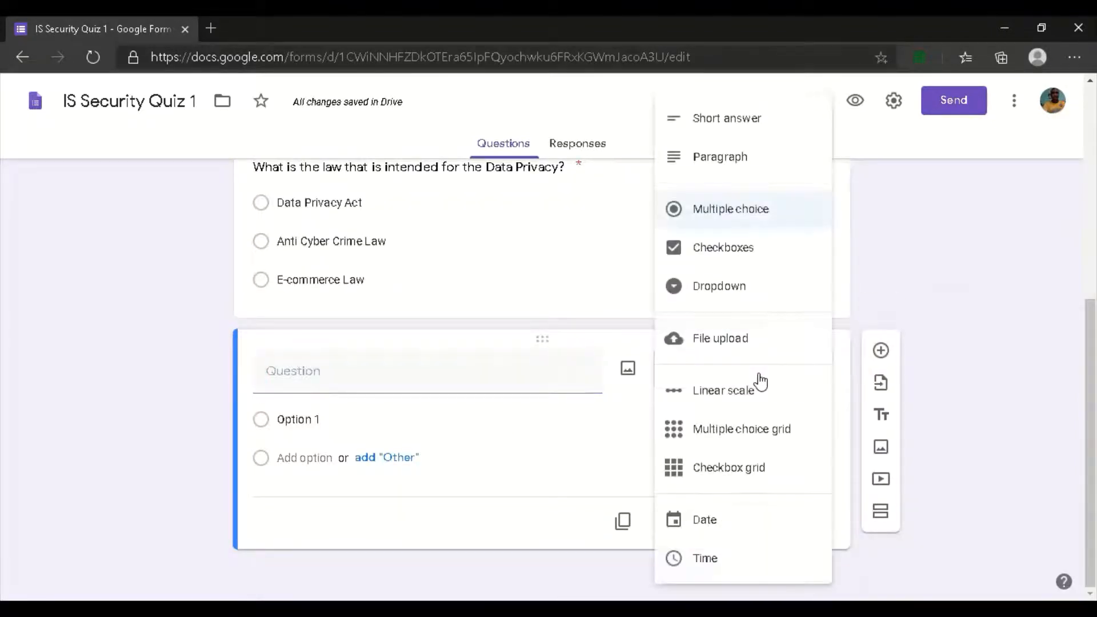
scroll(759, 343, "up", 5)
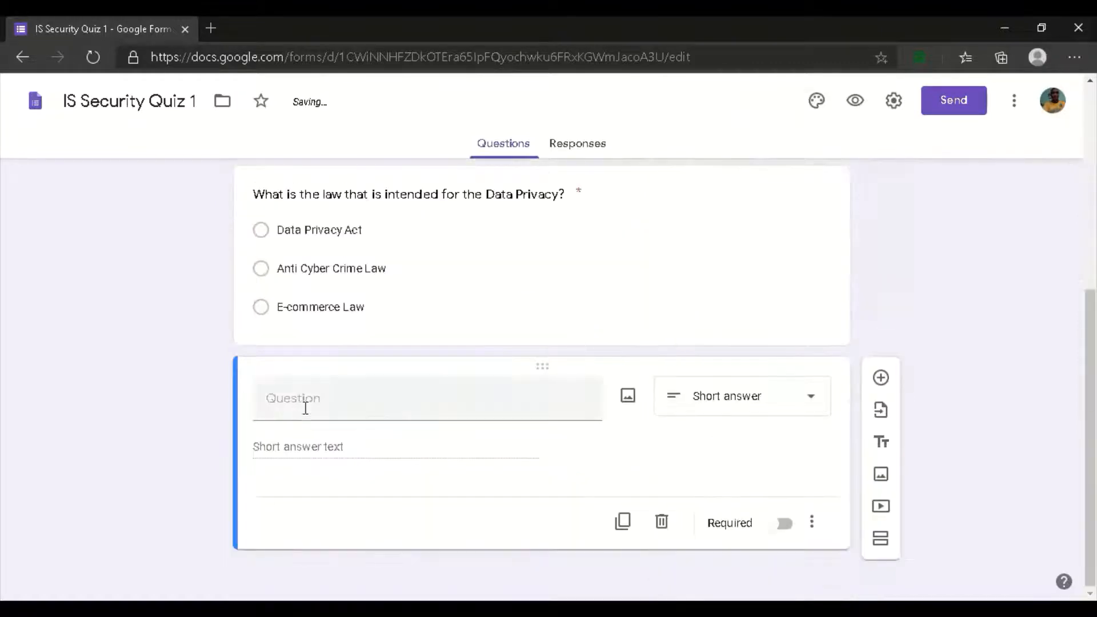
Enter "Please differentiate the DPA with the Anti Cyber Crime?" as the text of the new short answer question
left_click(304, 402)
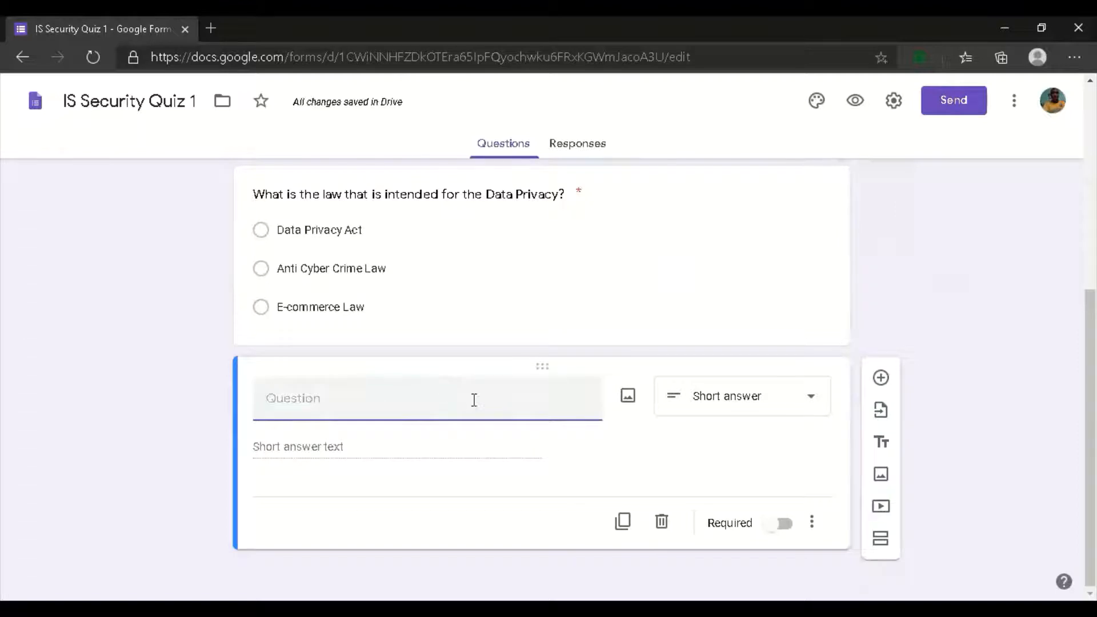
type("In")
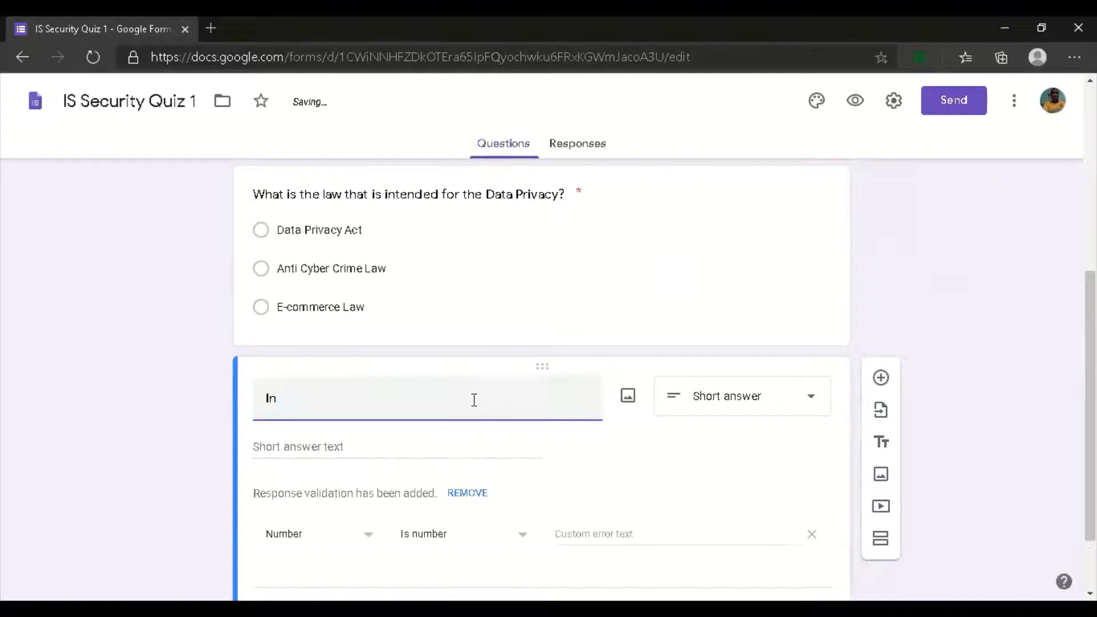
key("BackSpace")
key("BackSpace")
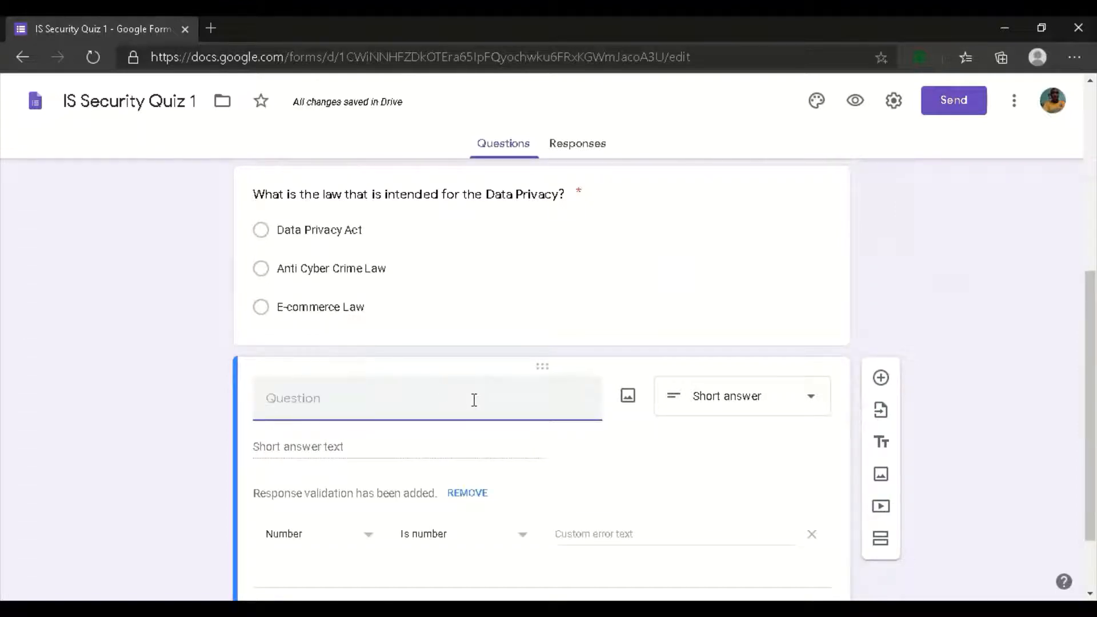
type("Please")
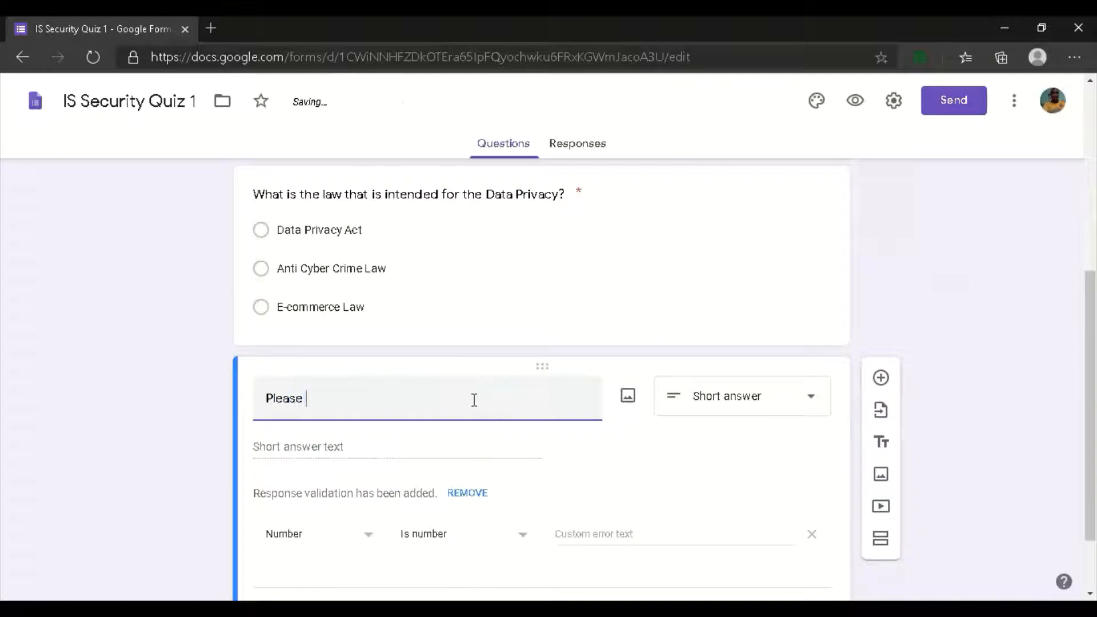
type("dif")
key("BackSpace")
key("BackSpace")
key("BackSpace")
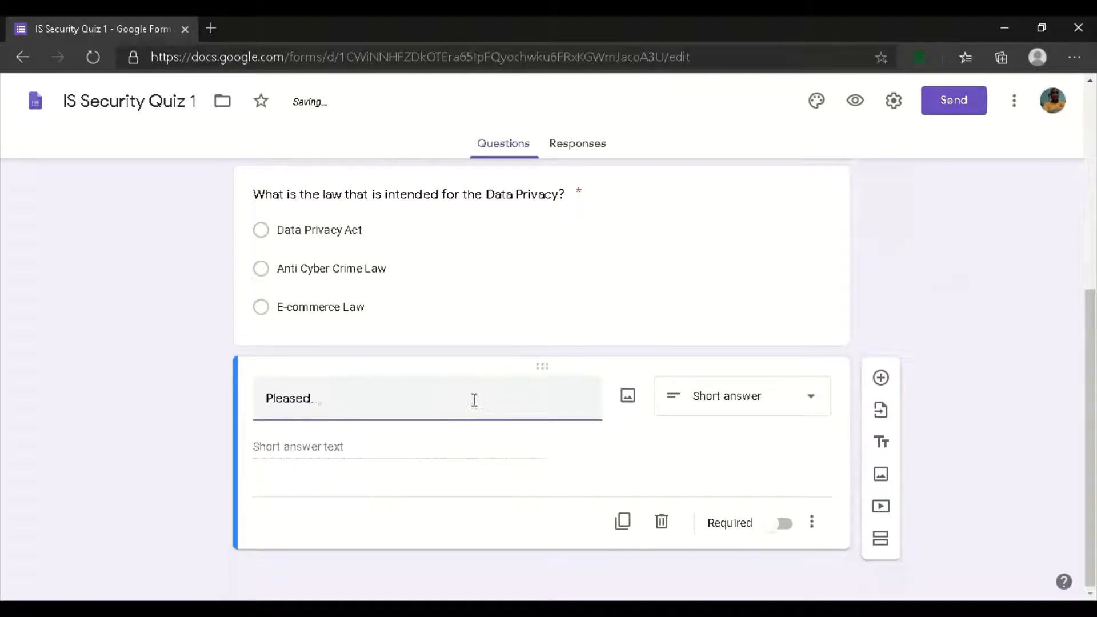
type("fi")
key("BackSpace")
type("erenti")
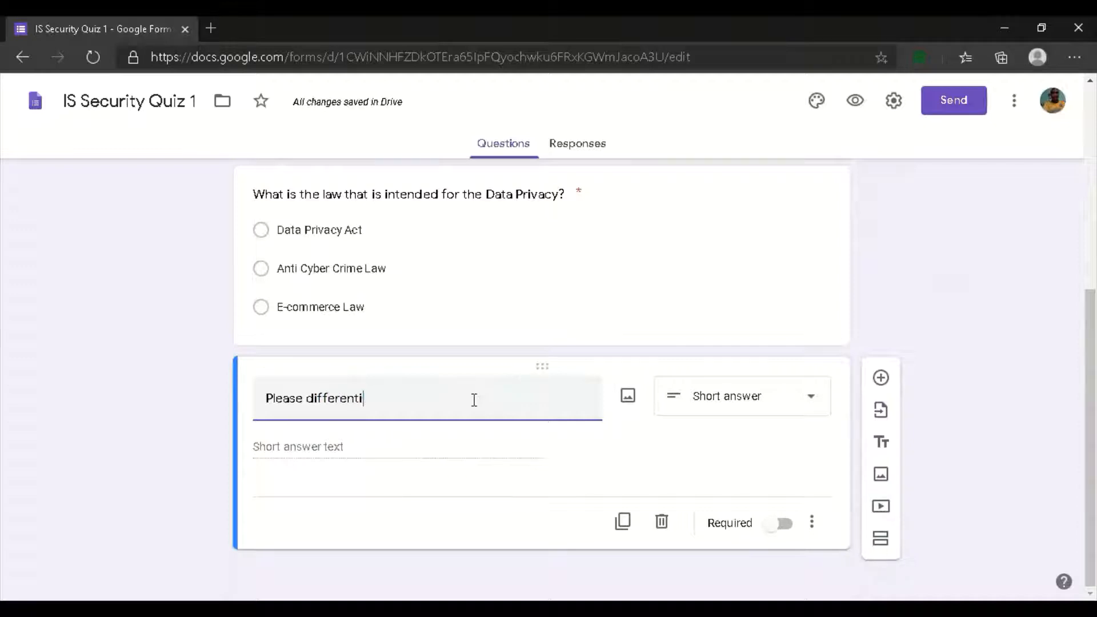
type("ate the D")
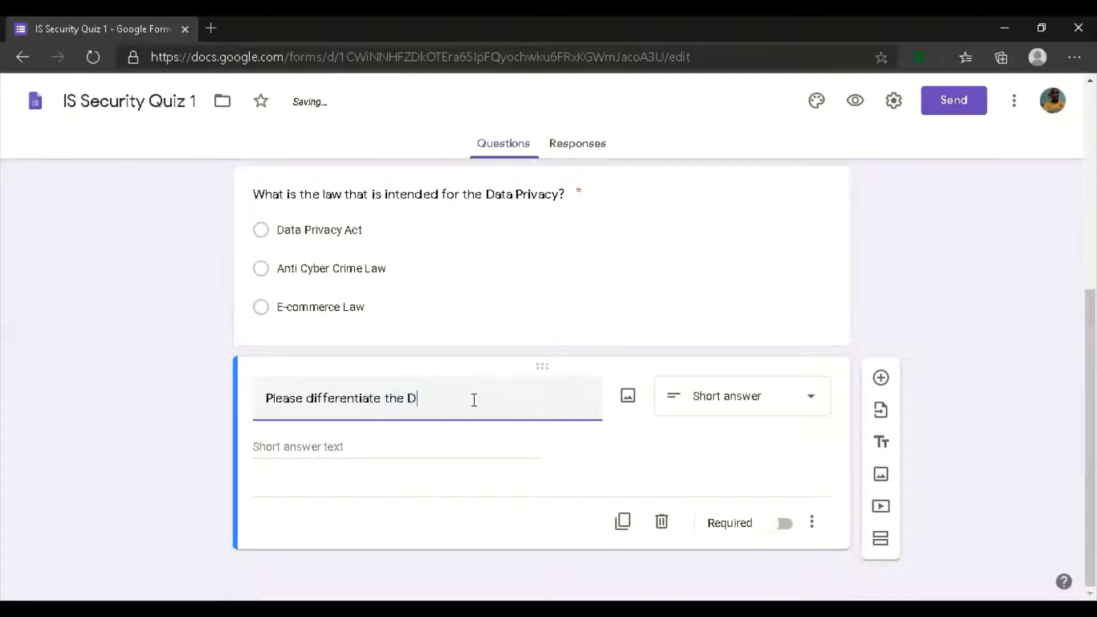
type("PA")
key("BackSpace")
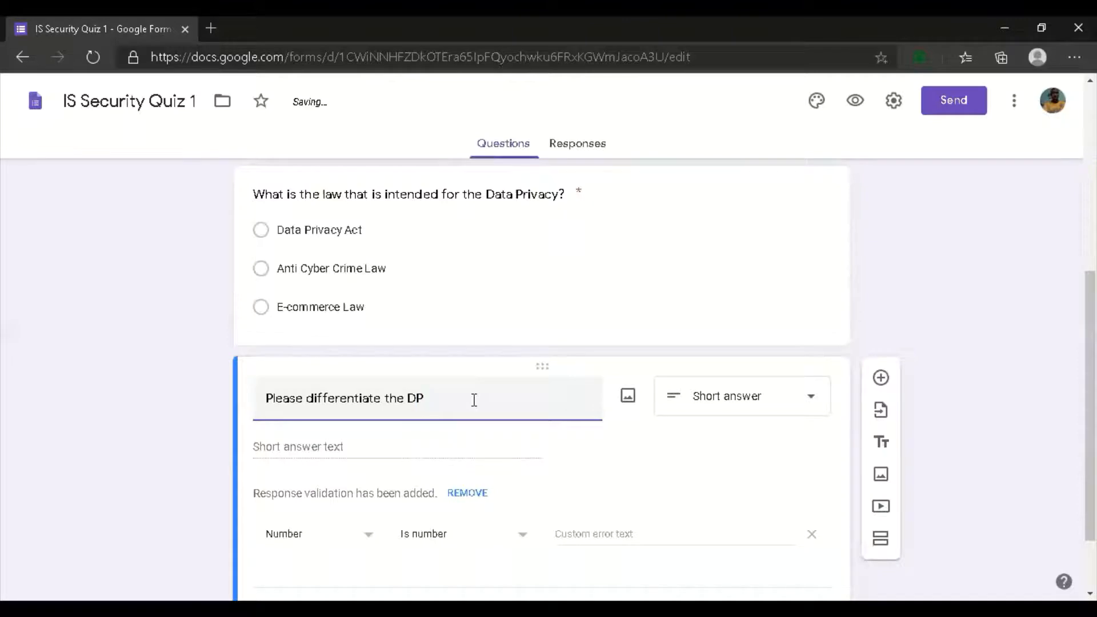
type("P")
key("BackSpace")
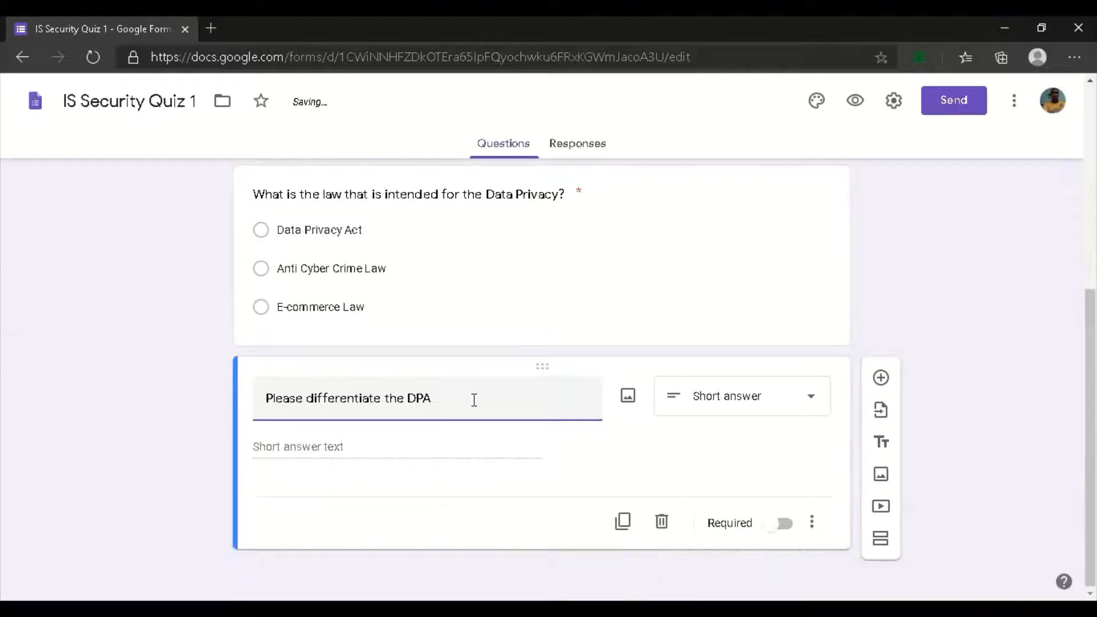
type("A with the")
type(" Ant")
type("iCy")
type(" Ce")
key("BackSpace")
type("uy")
type("yber Cri")
type("me")
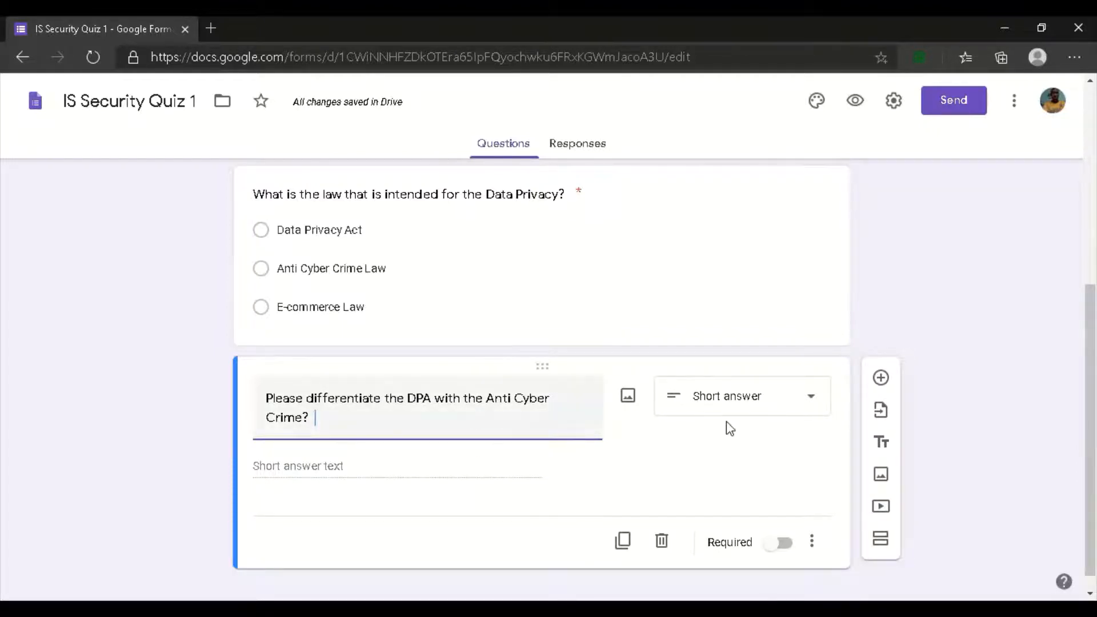
Make the question about the DPA and Anti Cyber Crime required, keeping its short answer type
scroll(648, 432, "down", 1)
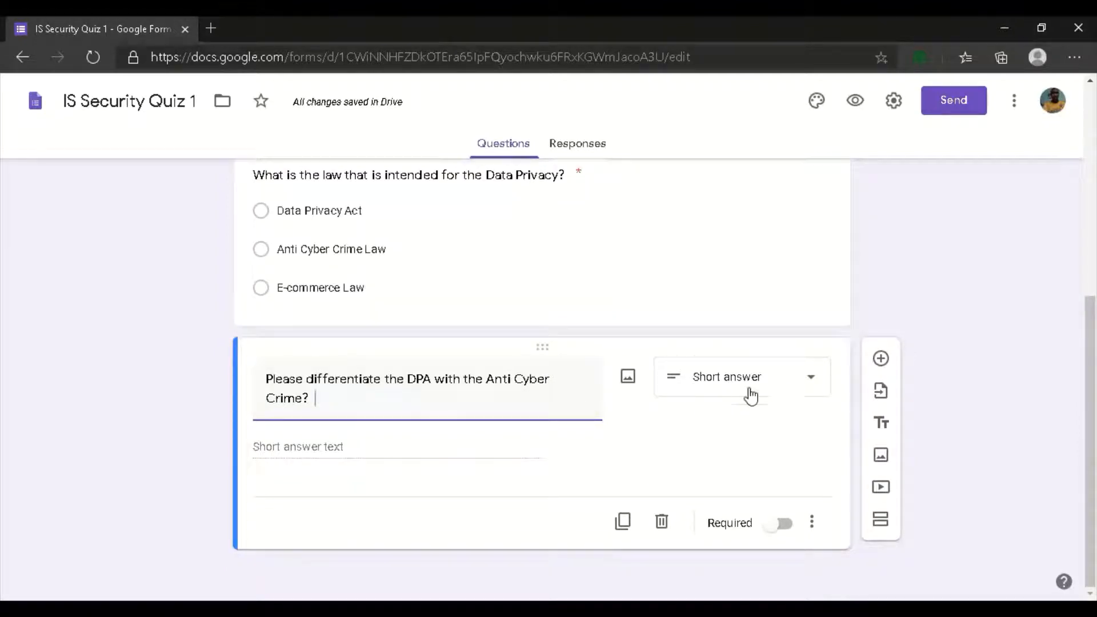
left_click(304, 451)
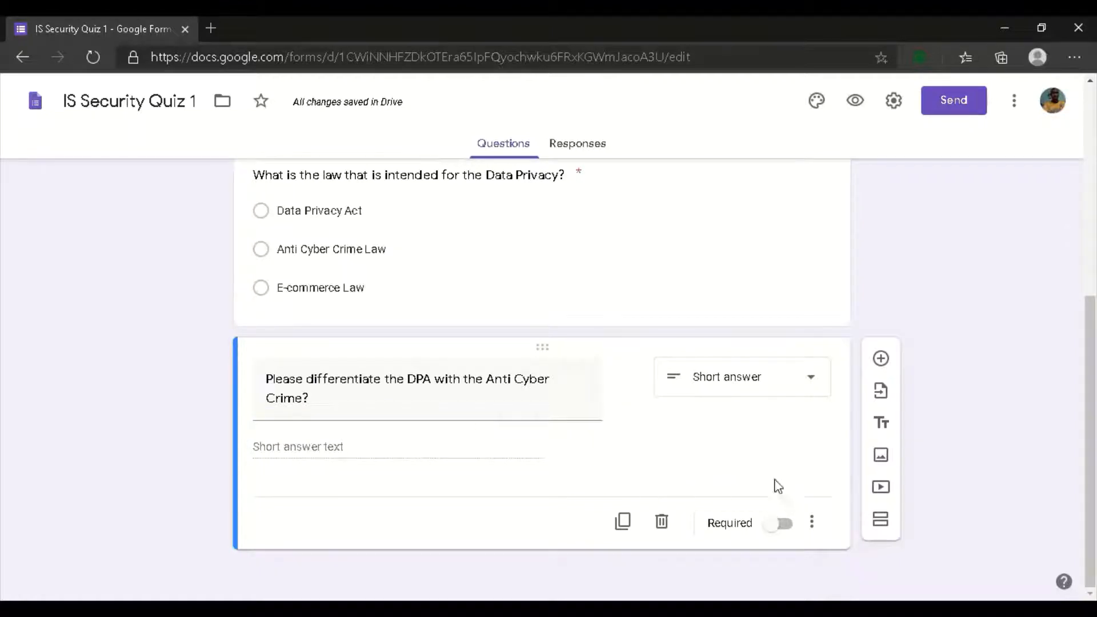
left_click(781, 523)
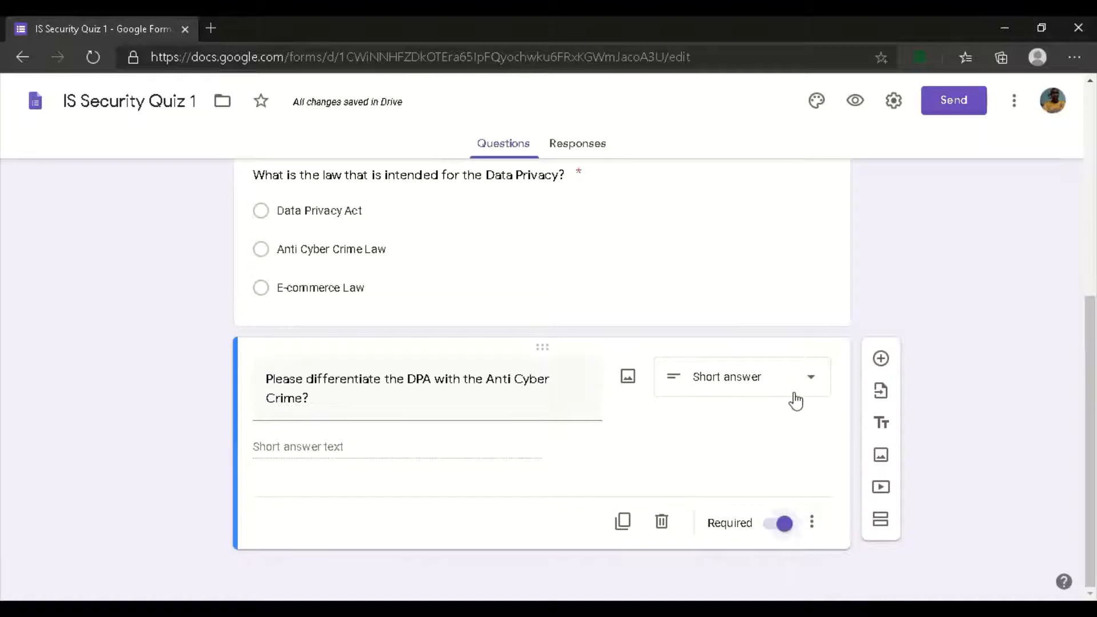
left_click(678, 382)
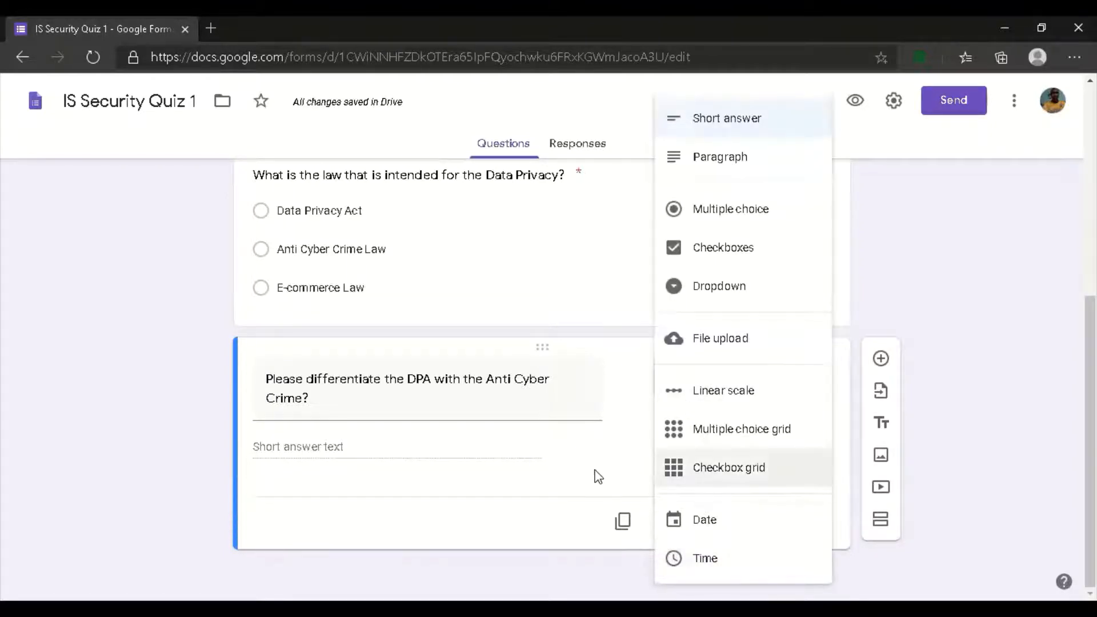
left_click(519, 489)
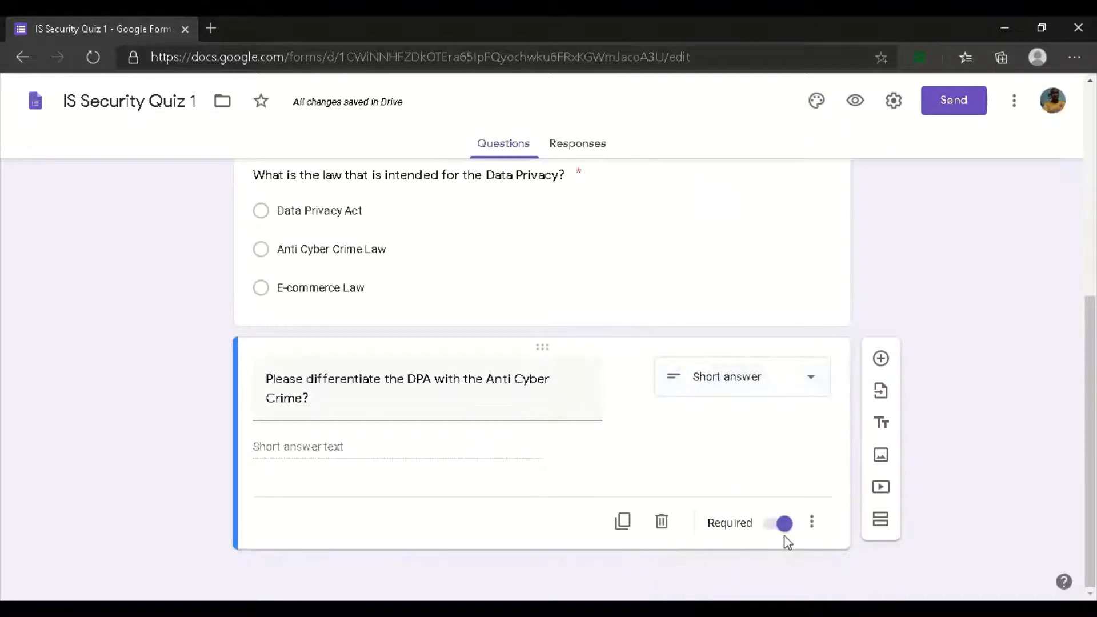
Add a description to the DPA question reading "in three paragraphs", correcting its spelling
left_click(812, 522)
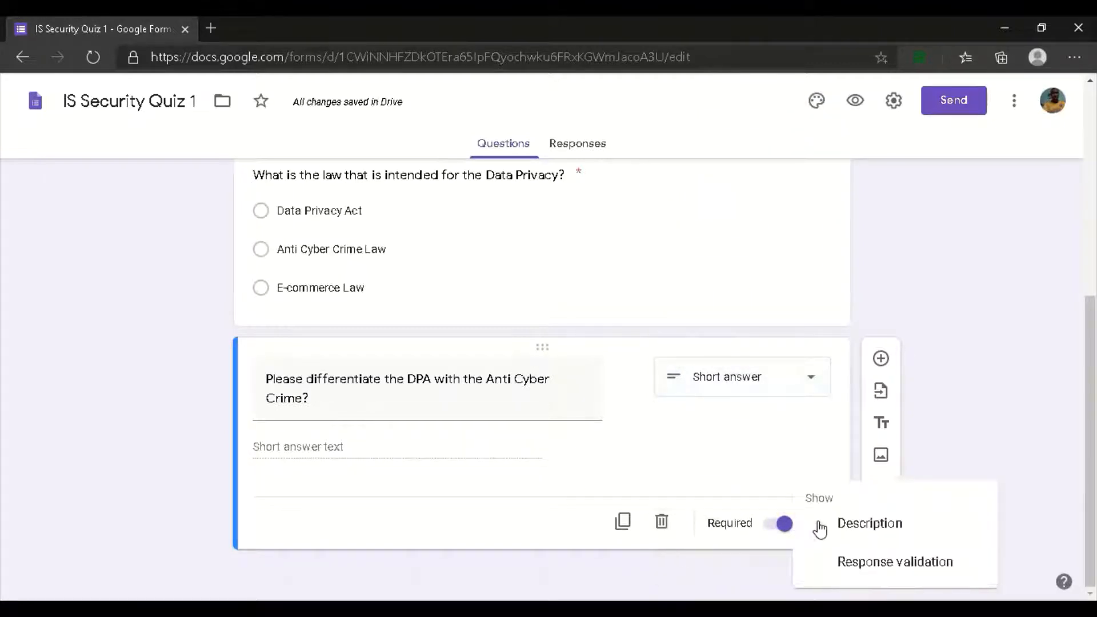
left_click(898, 536)
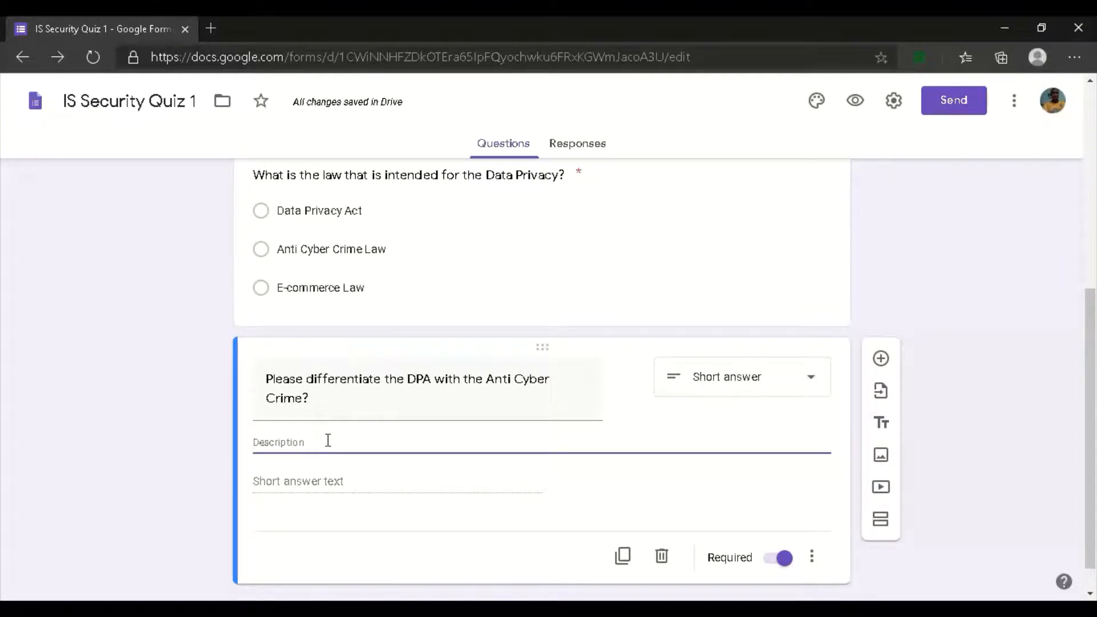
type("in three")
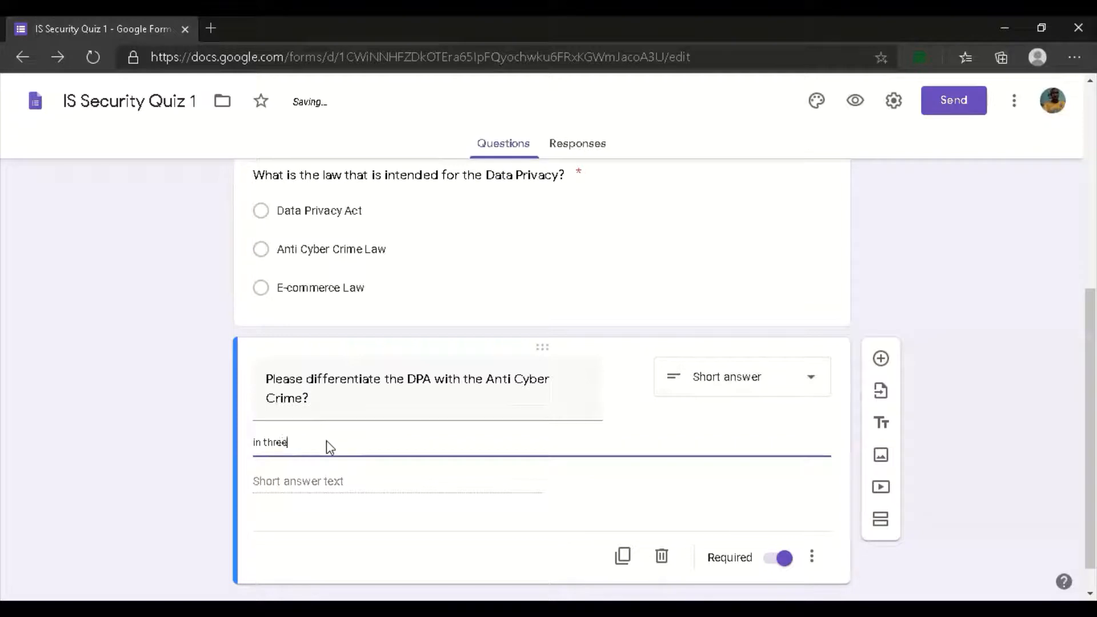
type(" paragphras")
right_click(306, 446)
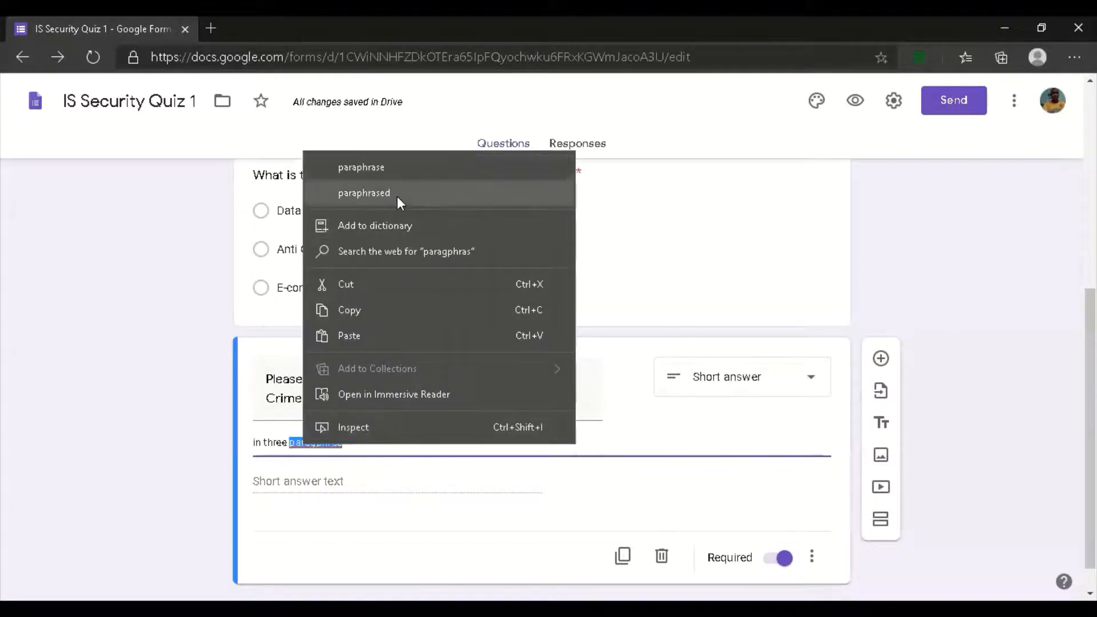
left_click(235, 385)
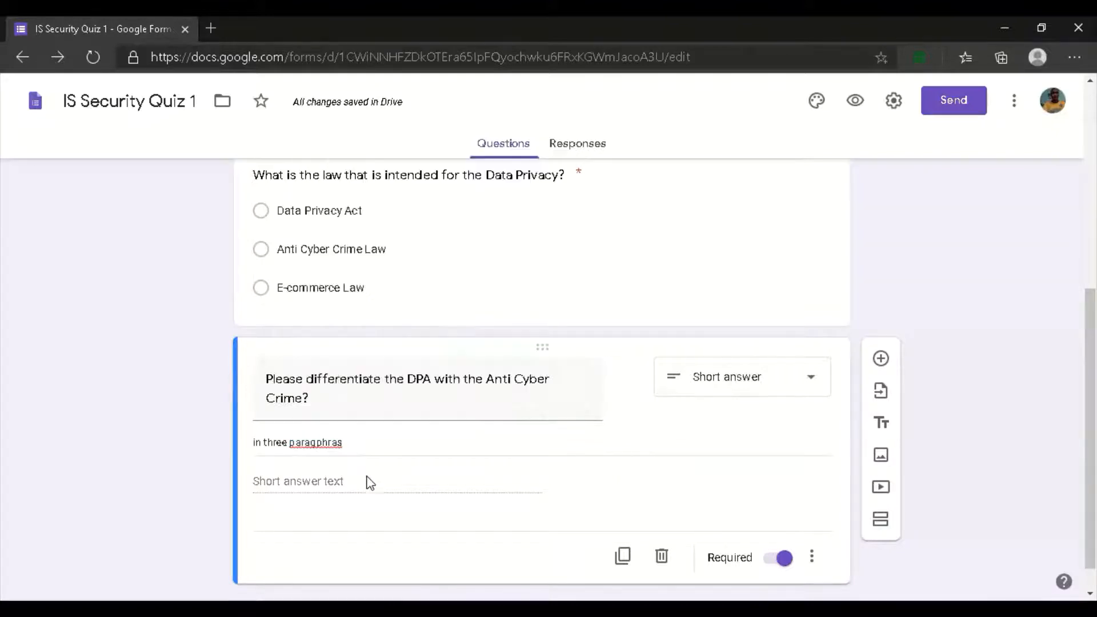
triple_click(358, 437)
left_click(358, 437)
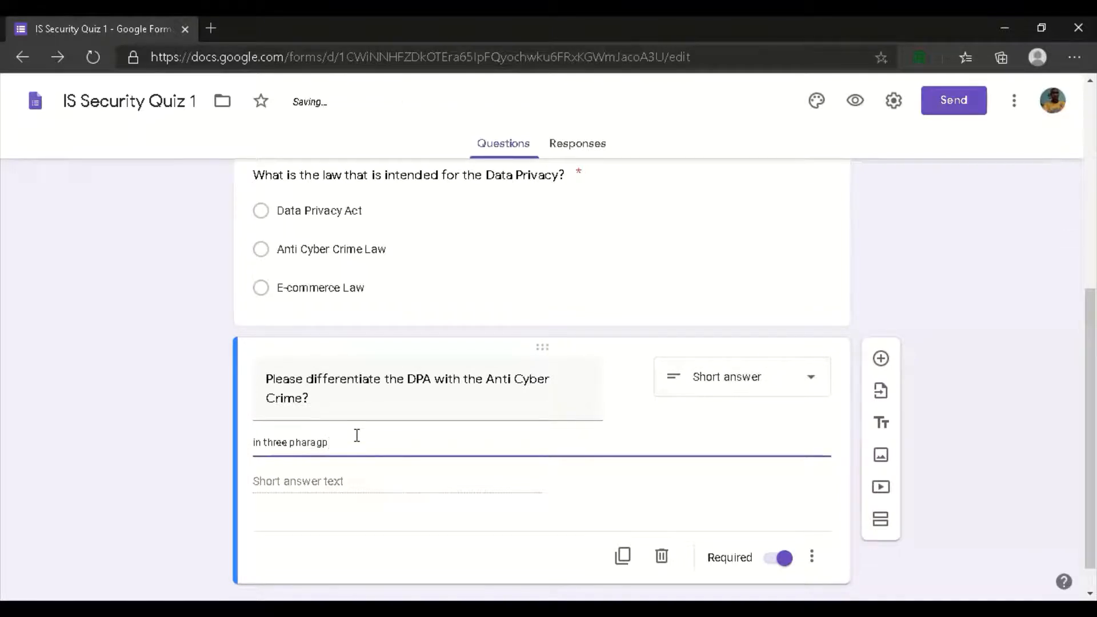
type("aps")
right_click(327, 442)
left_click(382, 136)
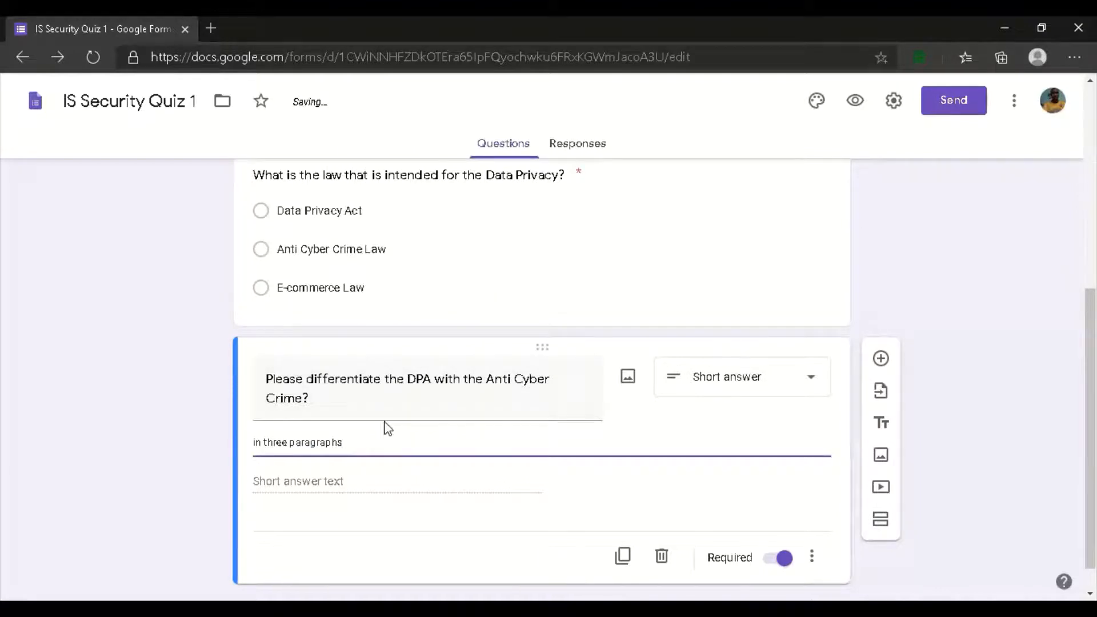
Extend the description with ", answer the question in three paragraphs" and correct the misspelled last word
type(", anwer")
key("BackSpace")
type("er the question in thre")
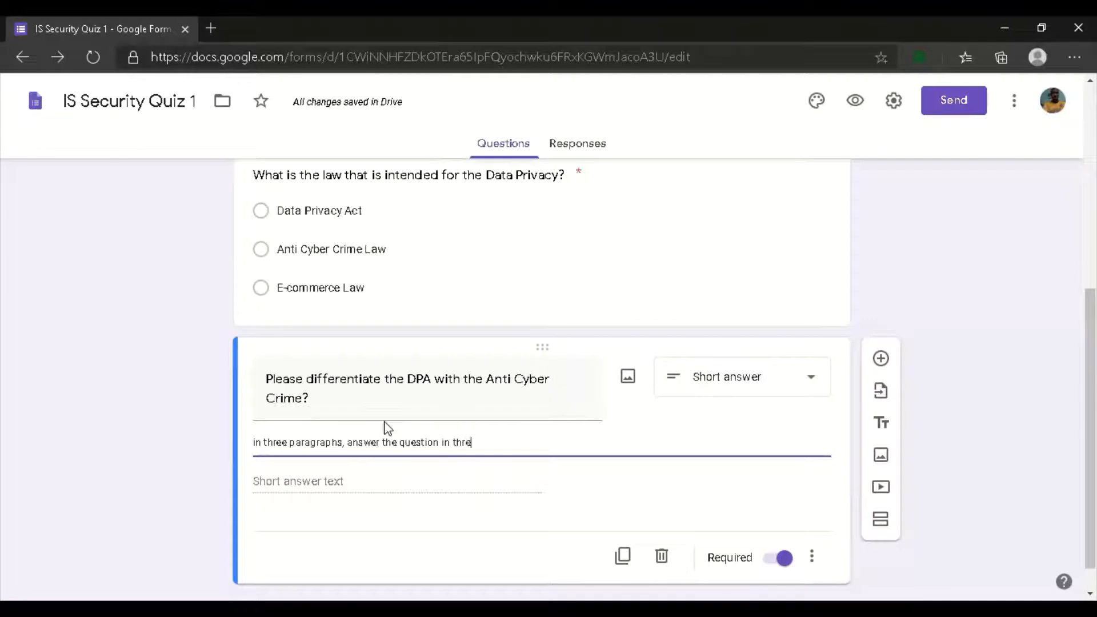
type("e para")
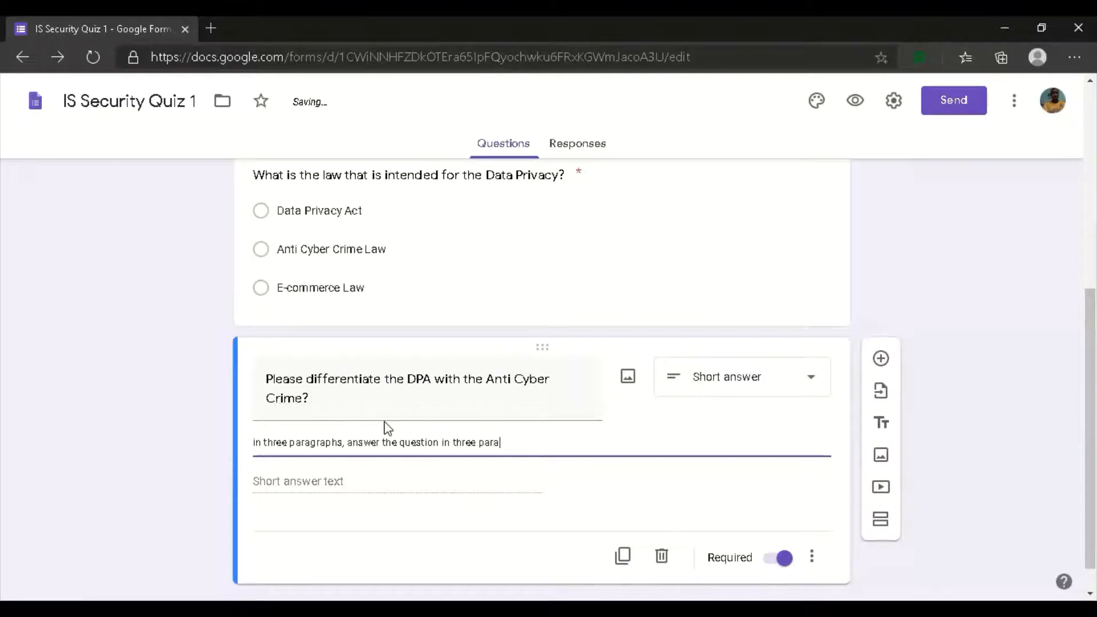
type("grpahs")
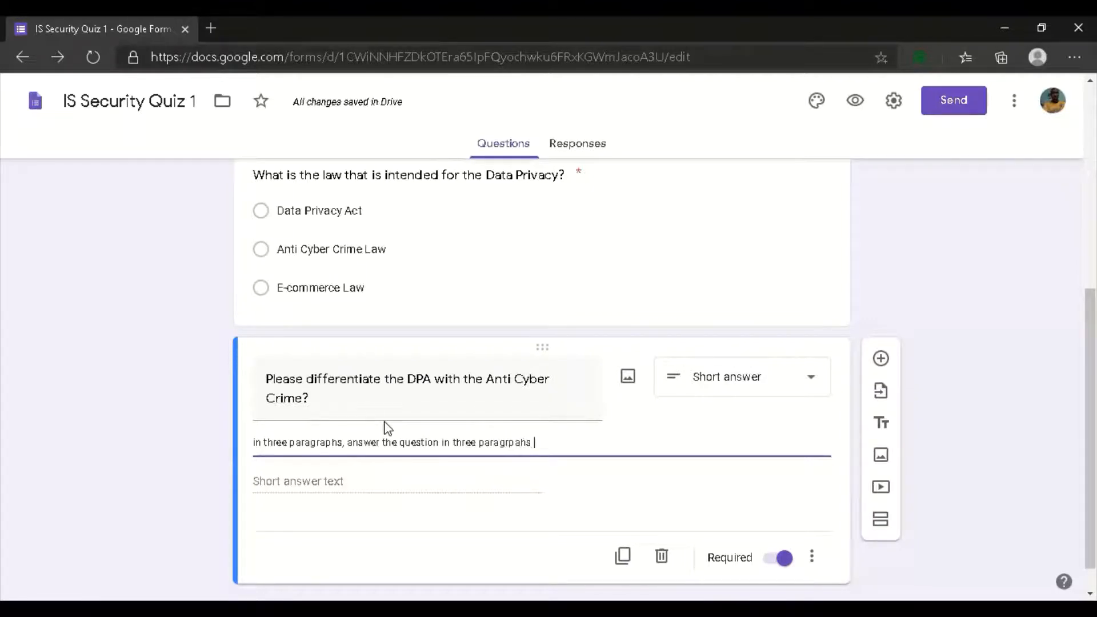
right_click(501, 444)
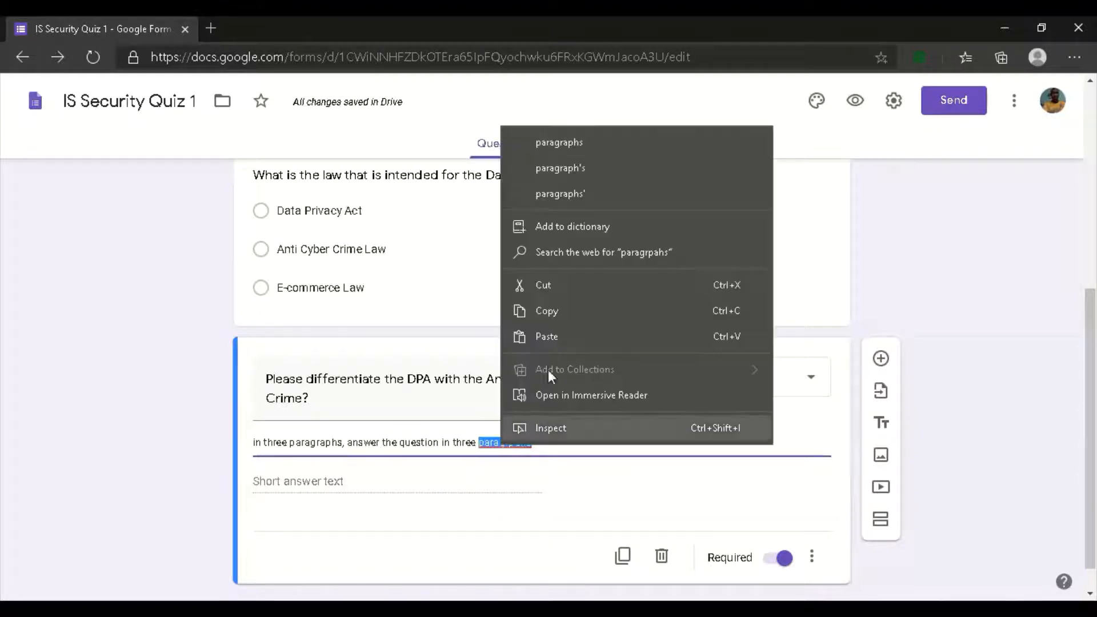
left_click(586, 137)
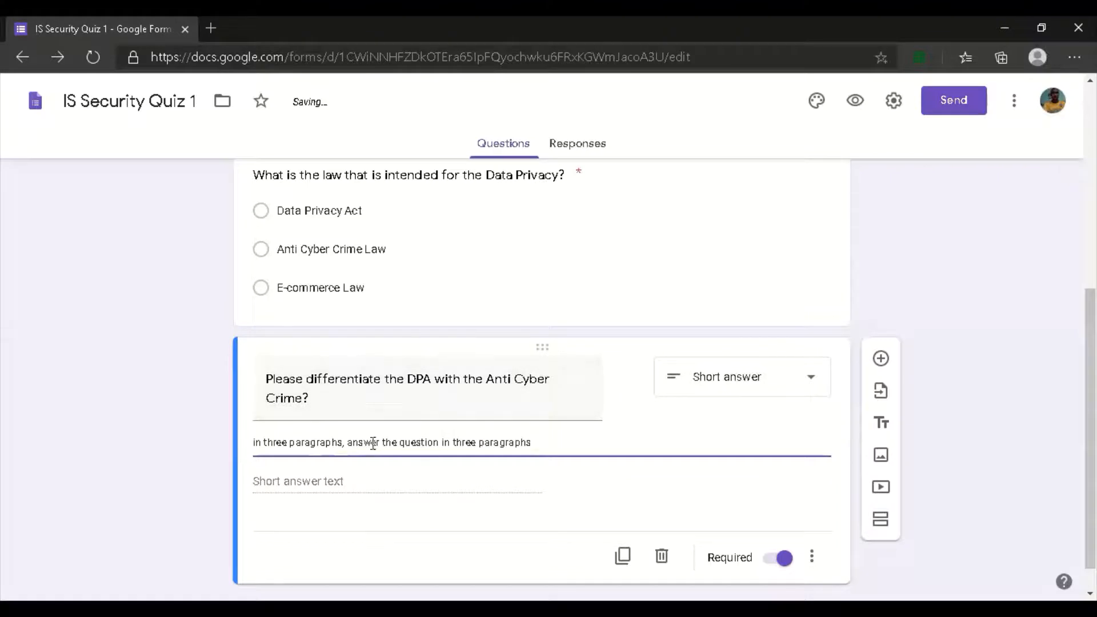
Remove the opening "in three paragraphs," from the description and capitalize it to read "Answer the question in three paragraphs"
left_click_drag(350, 442, 194, 419)
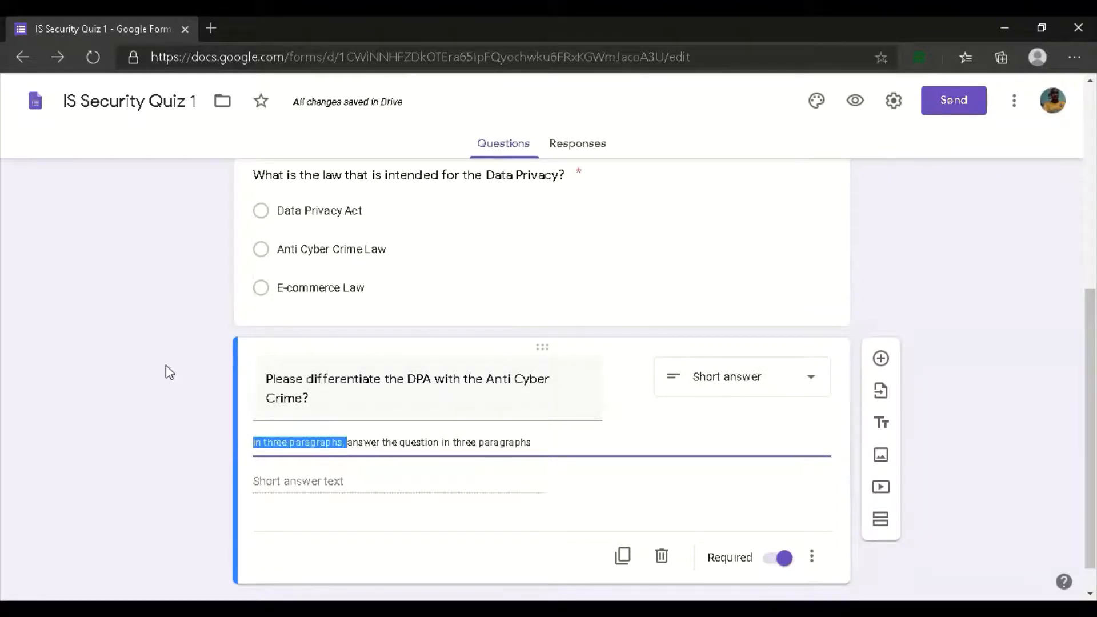
key("BackSpace")
key("Home")
key("Delete")
type("A")
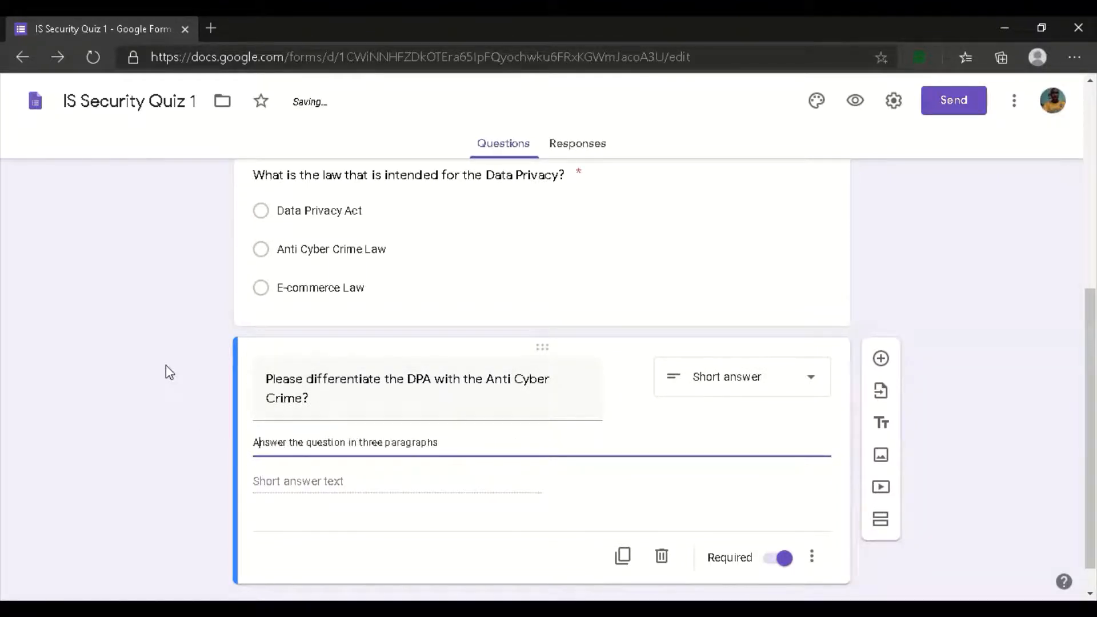
left_click(495, 443)
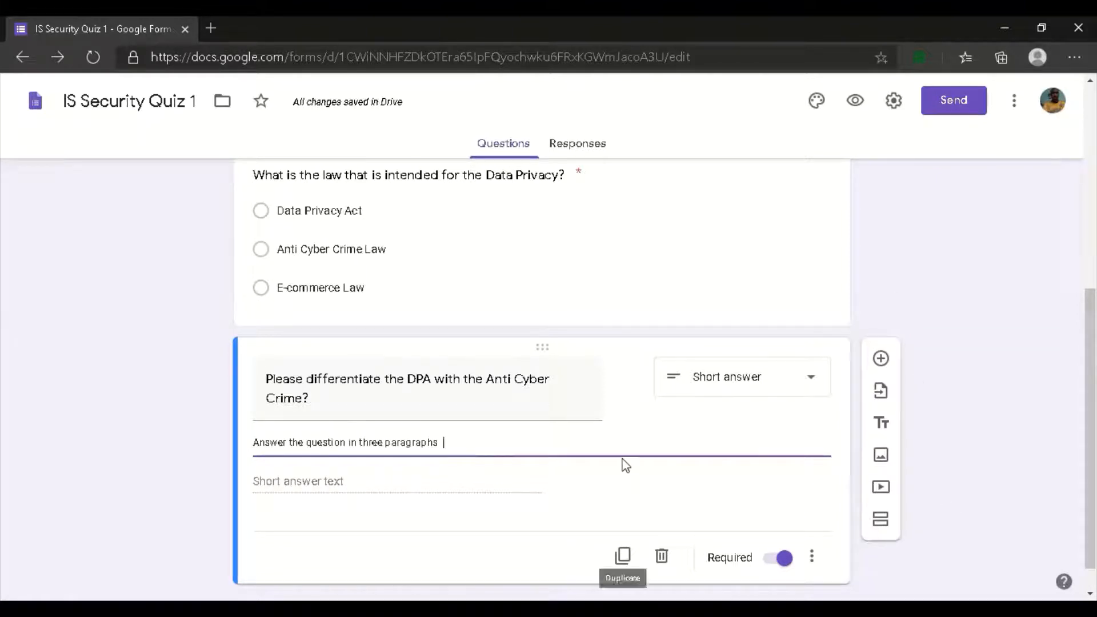
Add response validation to the DPA question and set the validation type to Length
left_click(812, 557)
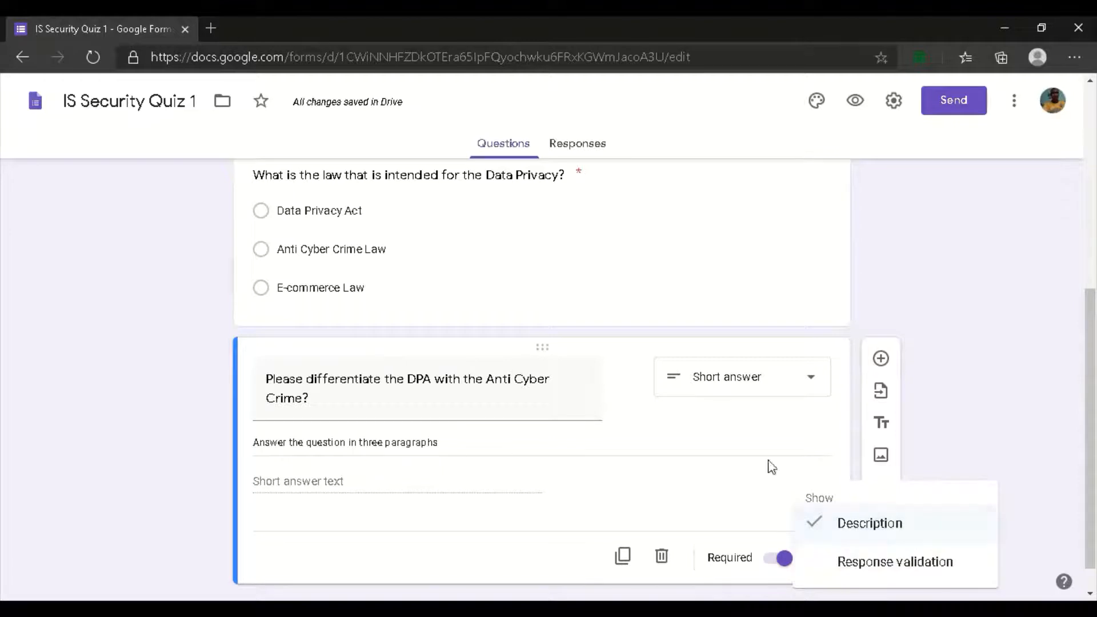
left_click(913, 576)
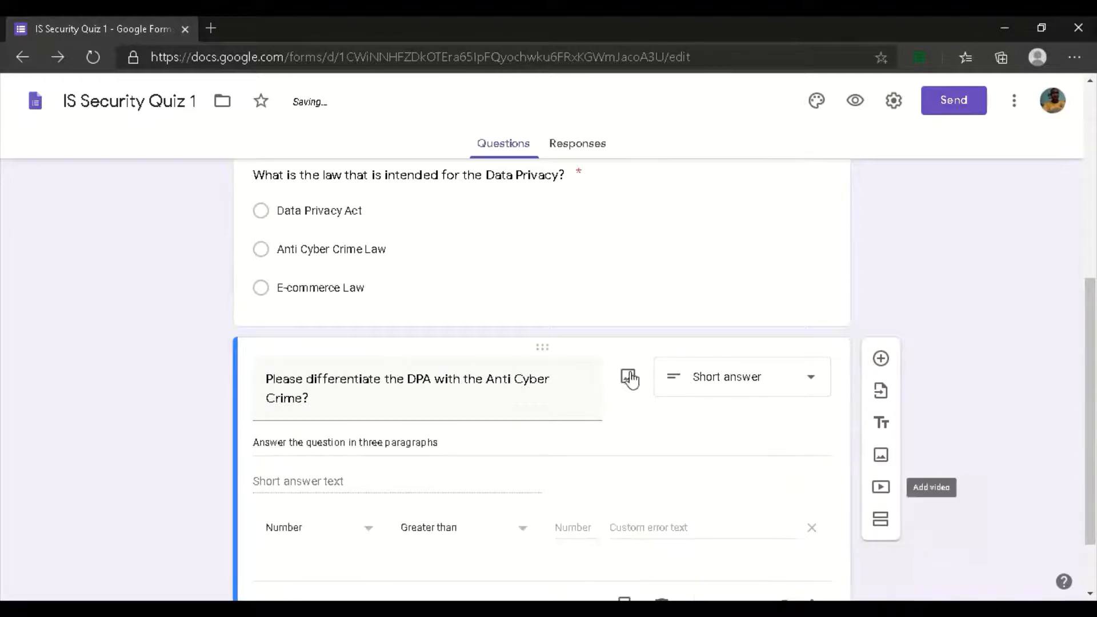
scroll(509, 507, "down", 2)
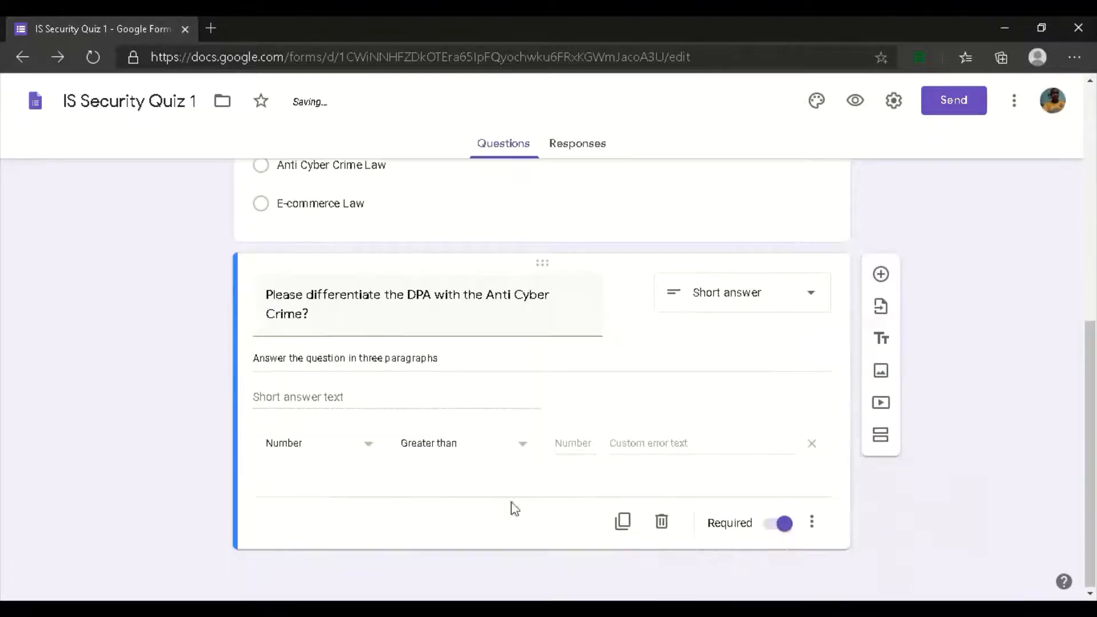
left_click(358, 447)
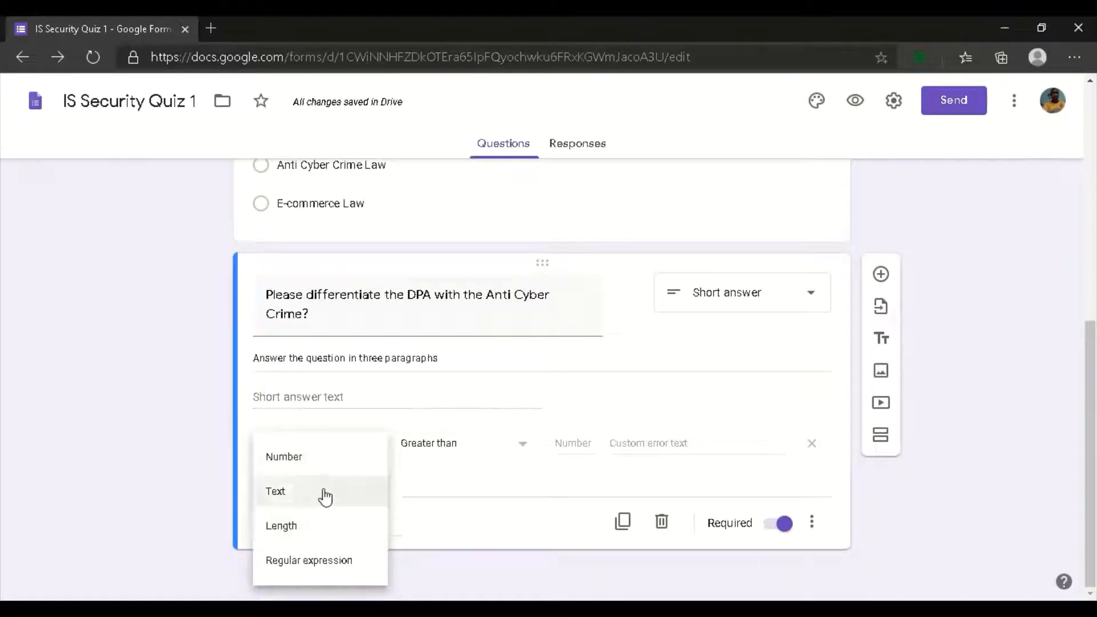
left_click(315, 533)
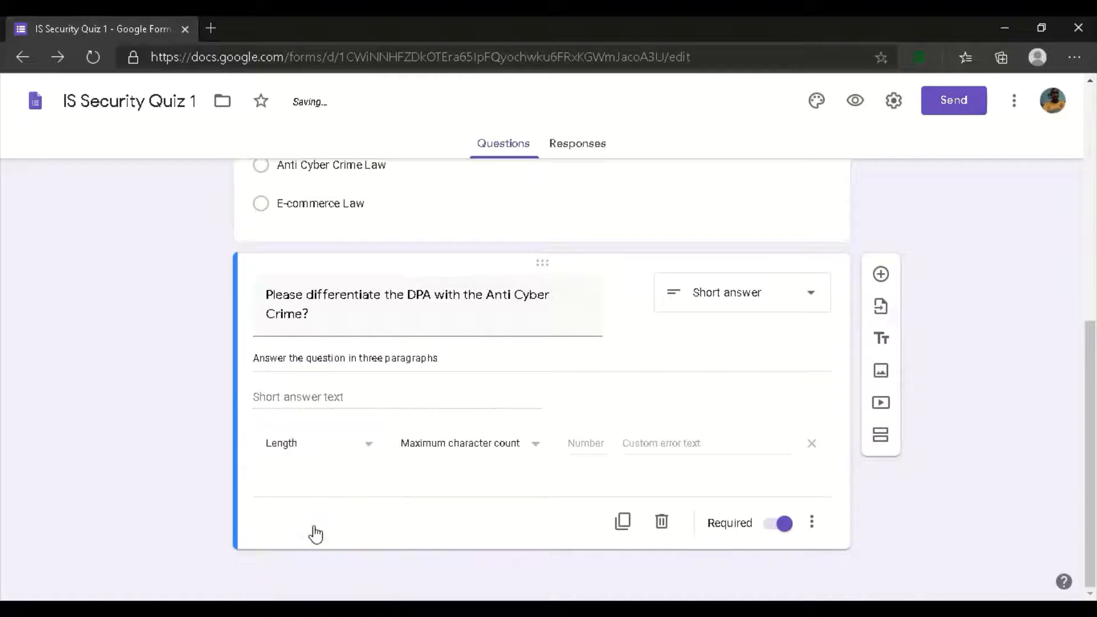
Limit the DPA question's answer to a maximum character count of 100, leaving the custom error text empty
left_click(524, 455)
left_click(528, 453)
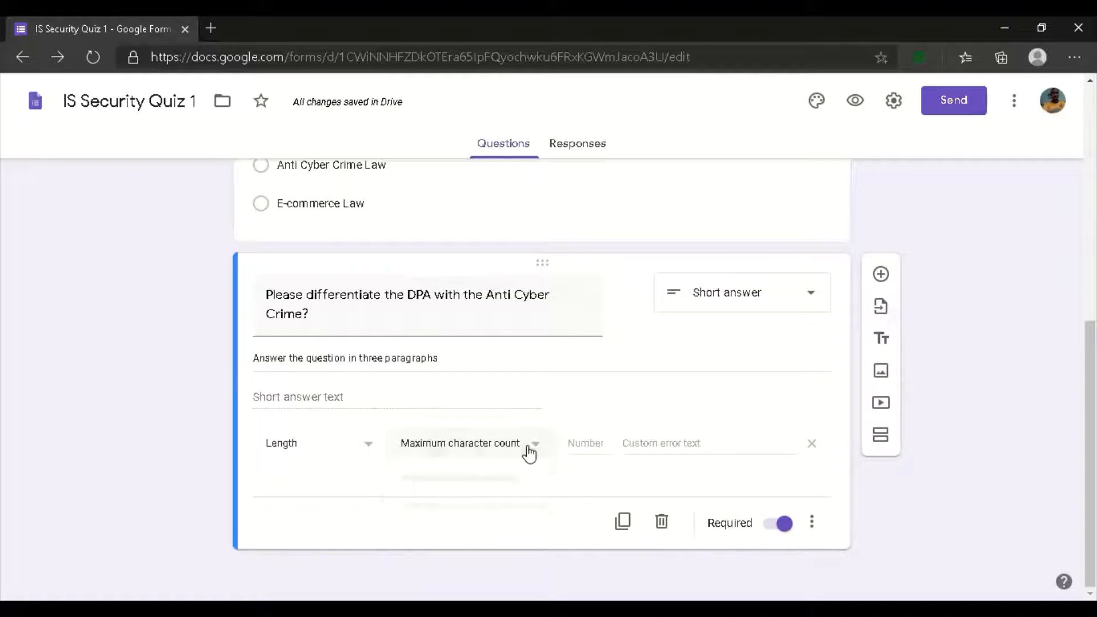
left_click(591, 444)
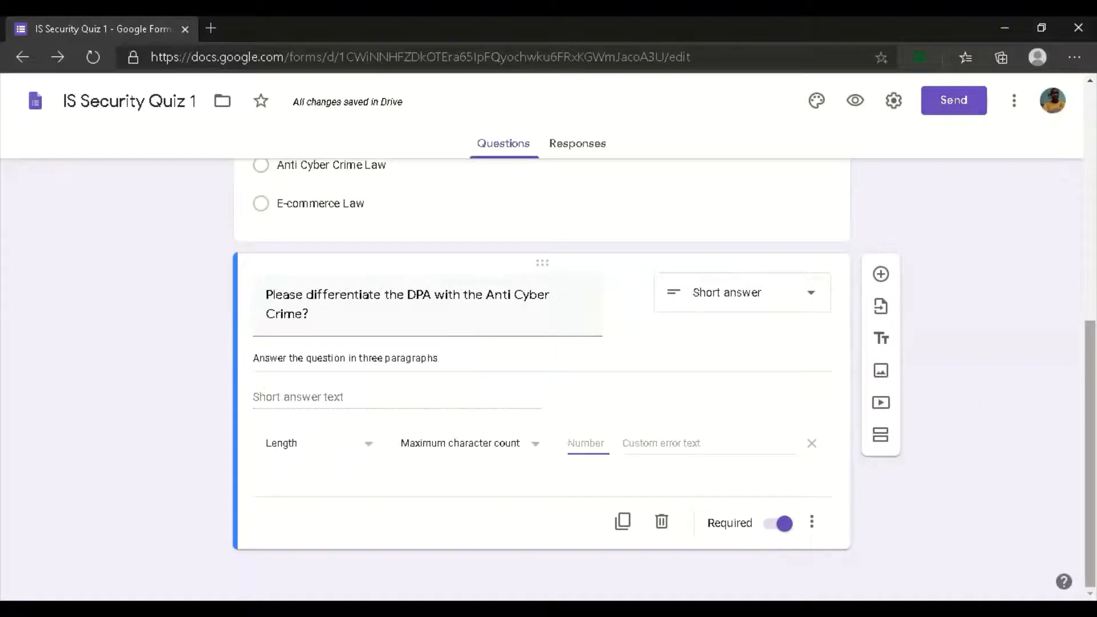
type("100")
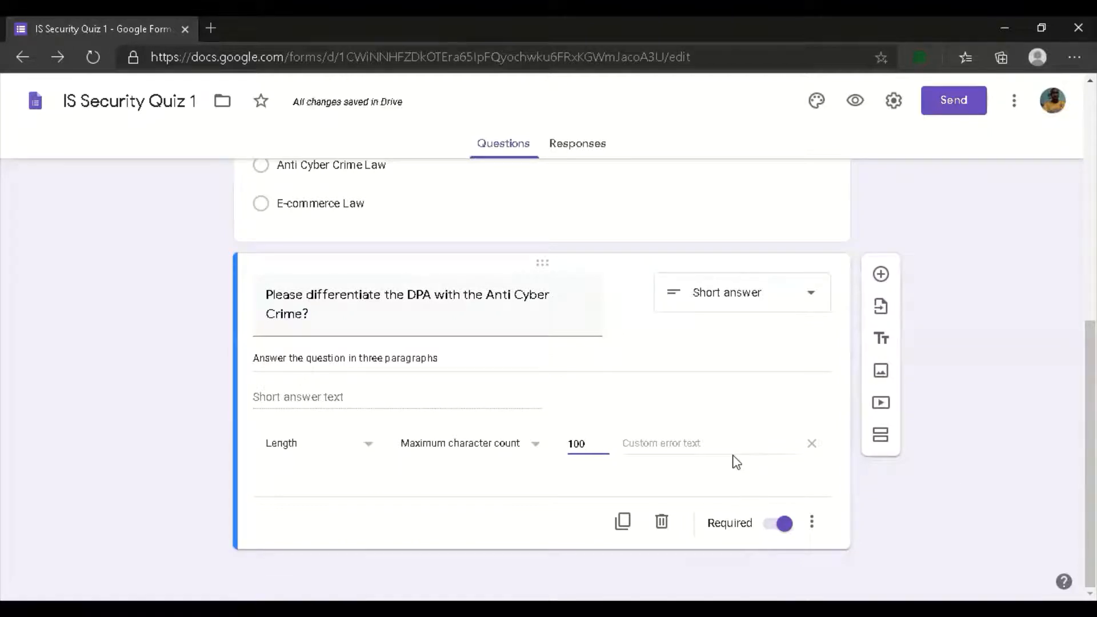
left_click(720, 441)
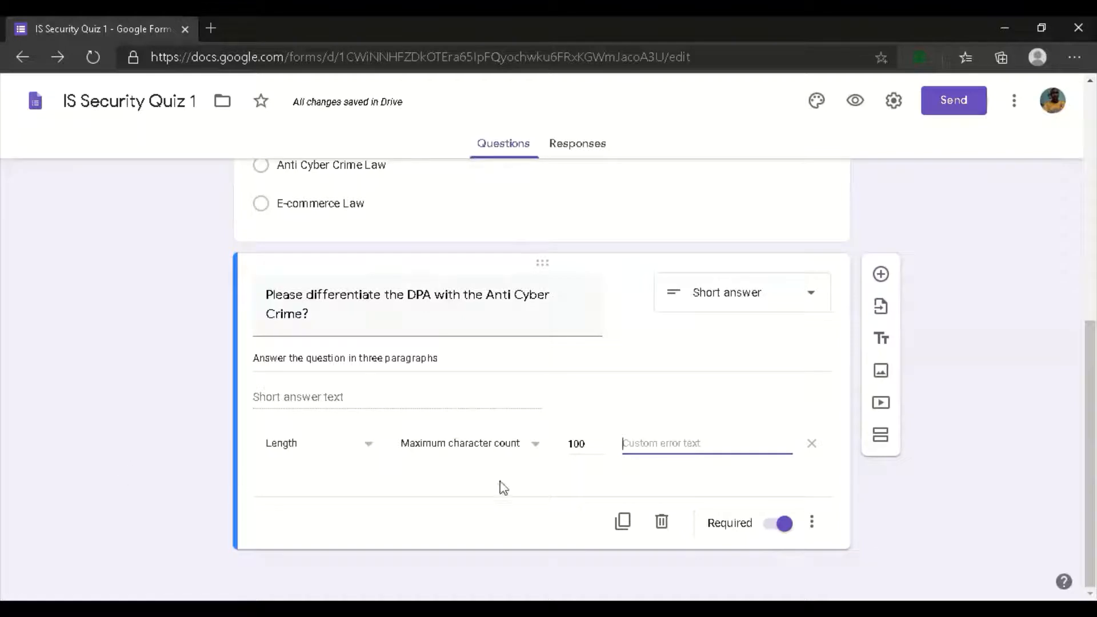
left_click(566, 505)
Add a new question below the DPA question and set its type to Checkboxes
scroll(789, 434, "up", 4)
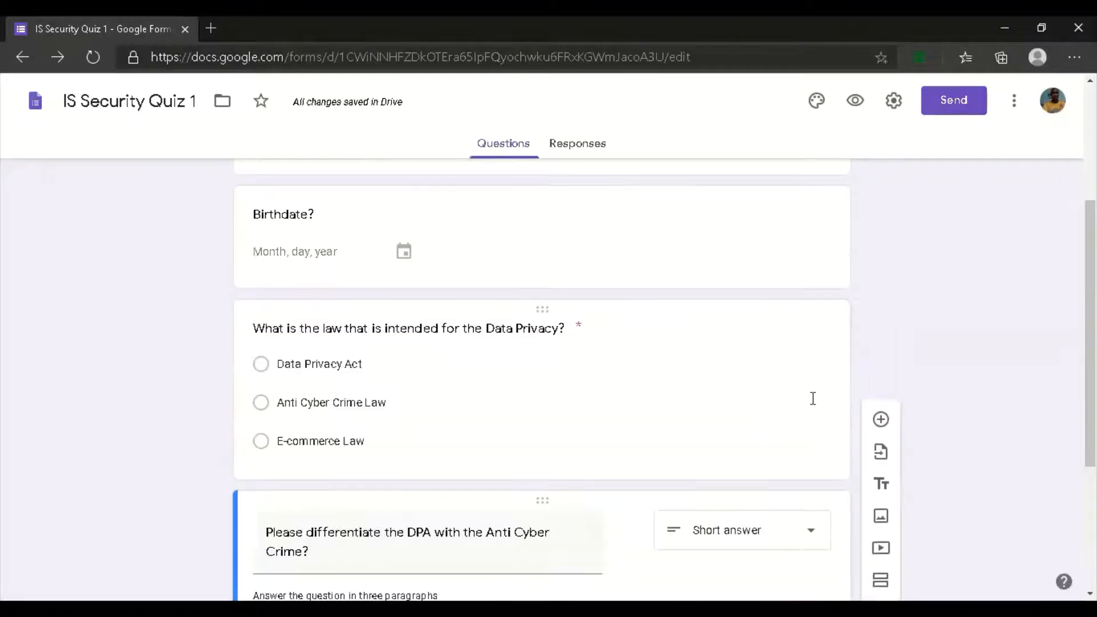
scroll(829, 451, "down", 5)
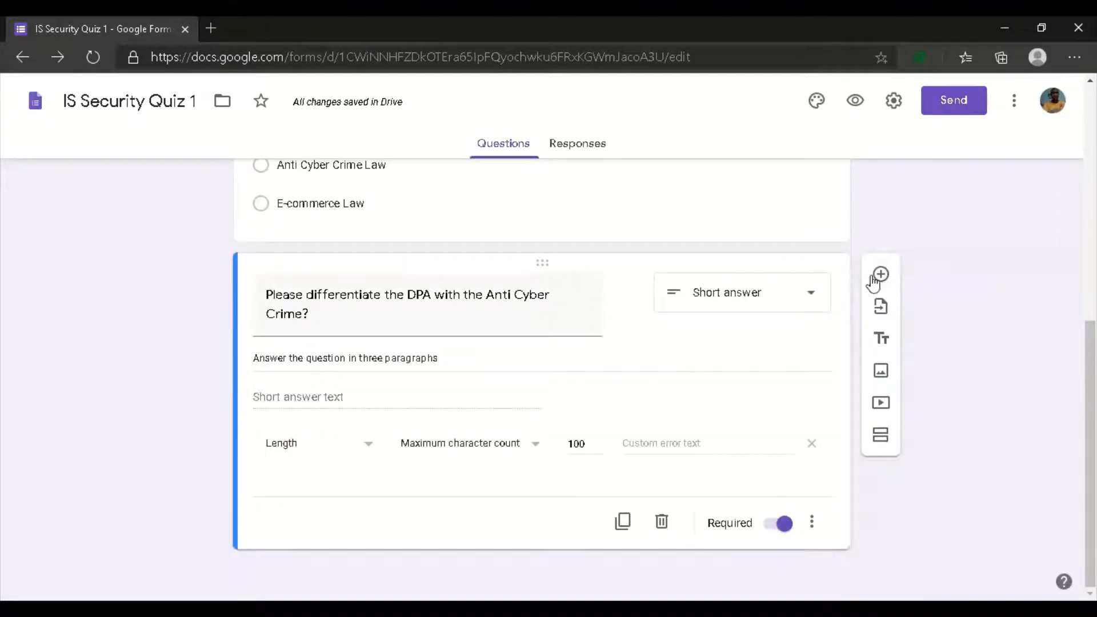
left_click(880, 275)
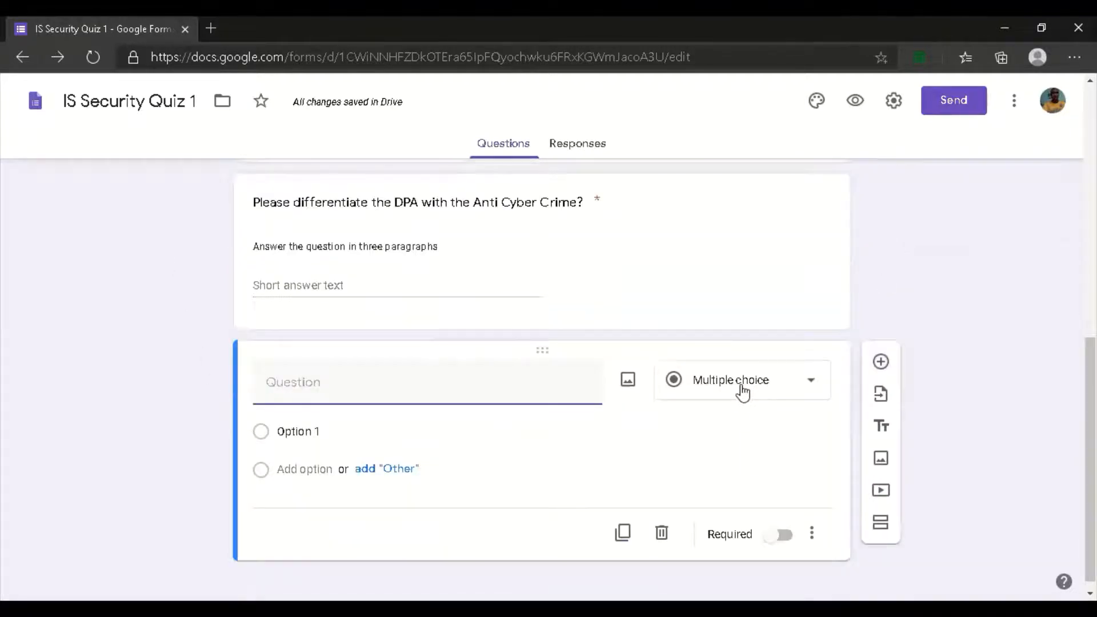
left_click(742, 393)
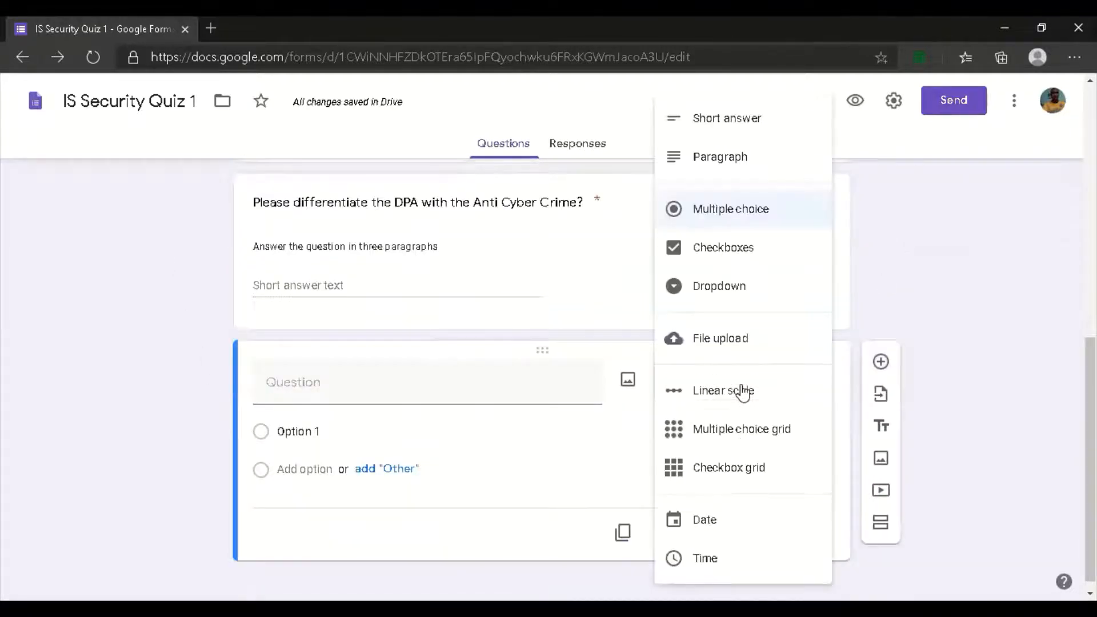
left_click(735, 250)
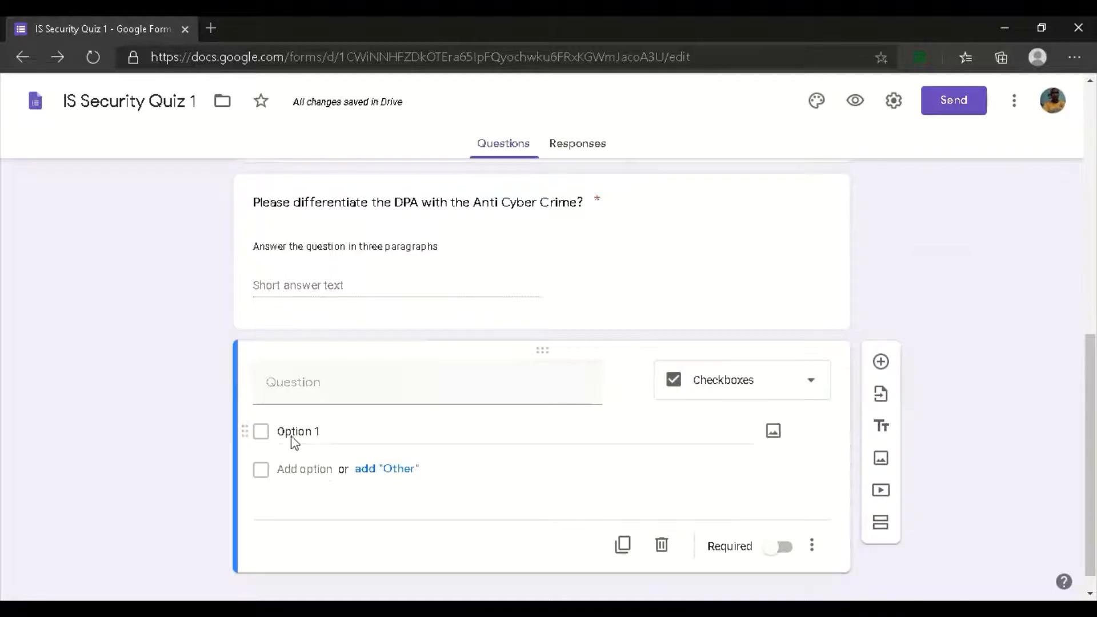
Enter "Who are the leaders of Congress when the DPA was ratified?" as the text of the checkbox question
left_click(350, 370)
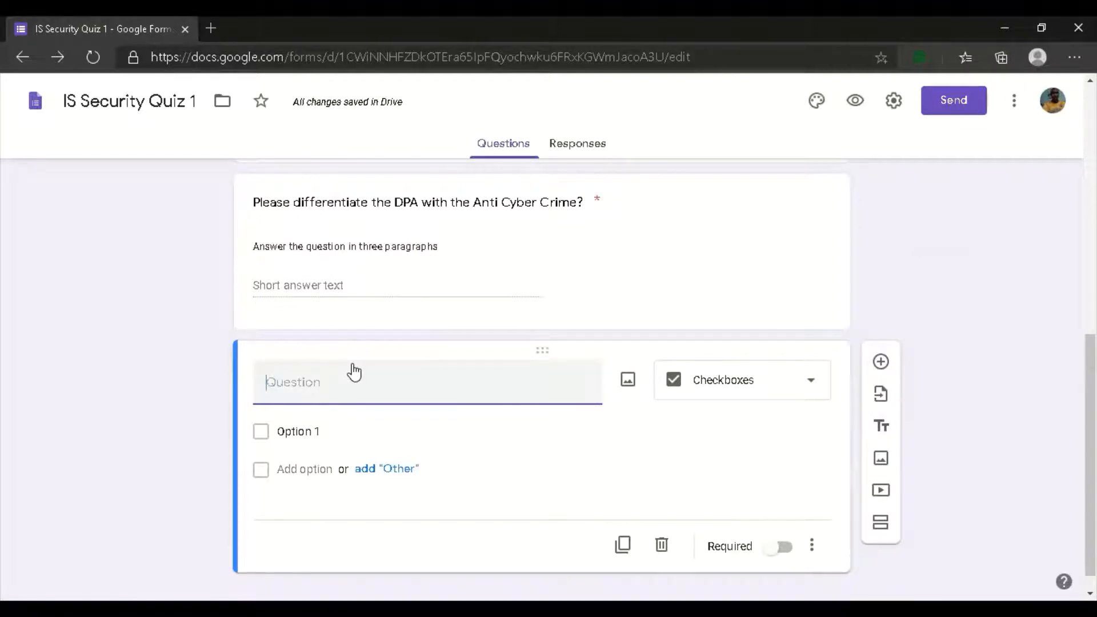
type("Who are the leade")
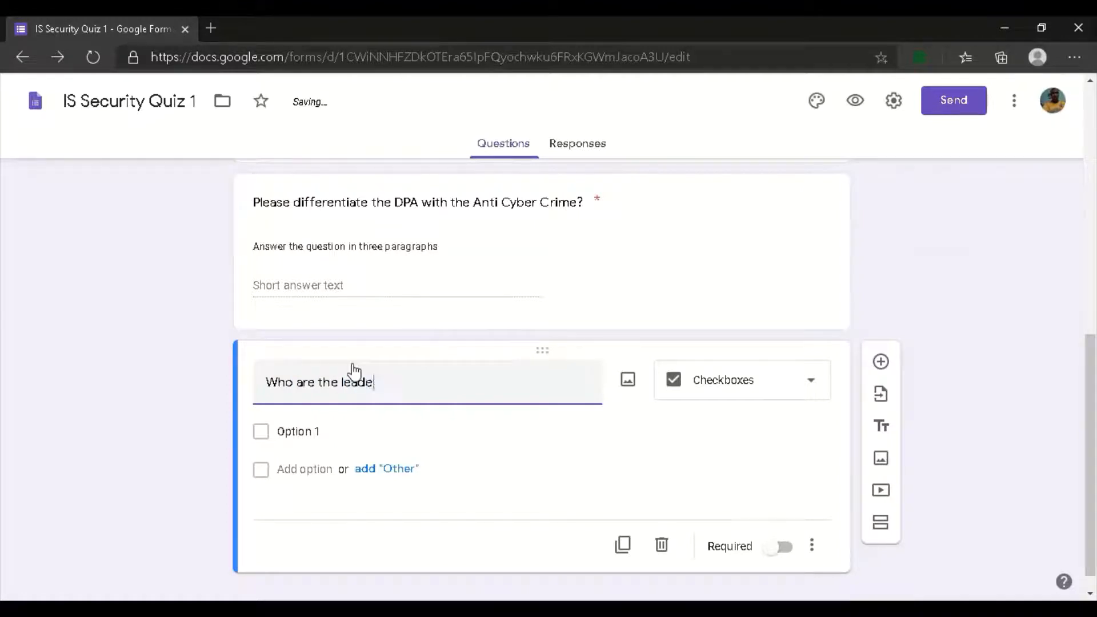
type("rs of co")
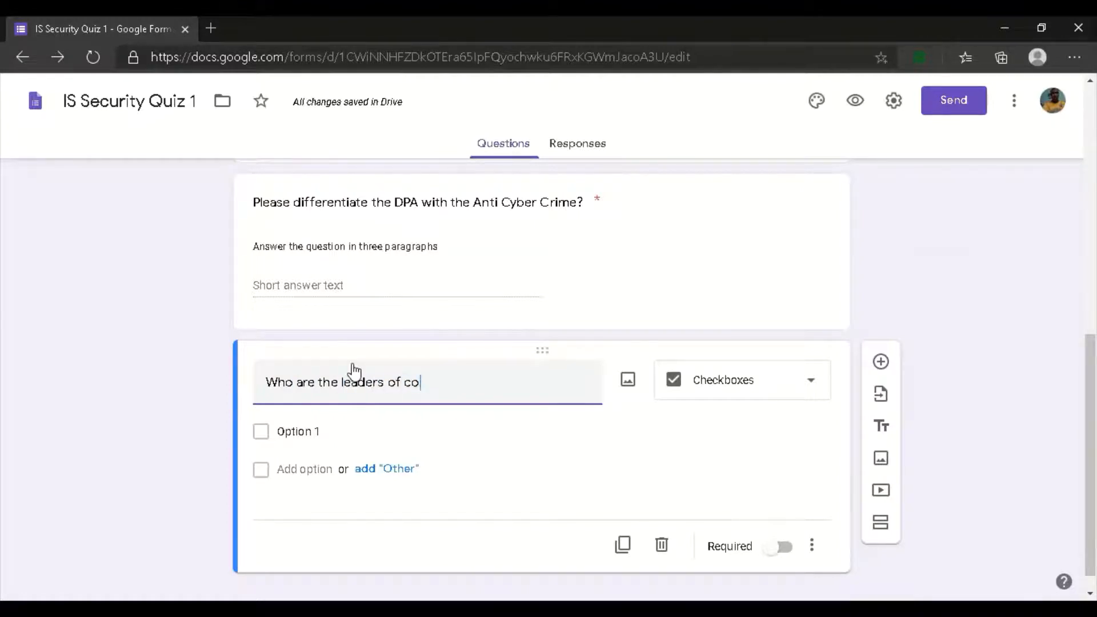
key("BackSpace")
key("BackSpace")
type("Congrees")
key("BackSpace")
key("BackSpace")
key("BackSpace")
type("es wh")
key("BackSpace")
key("BackSpace")
key("BackSpace")
type("s when the DP")
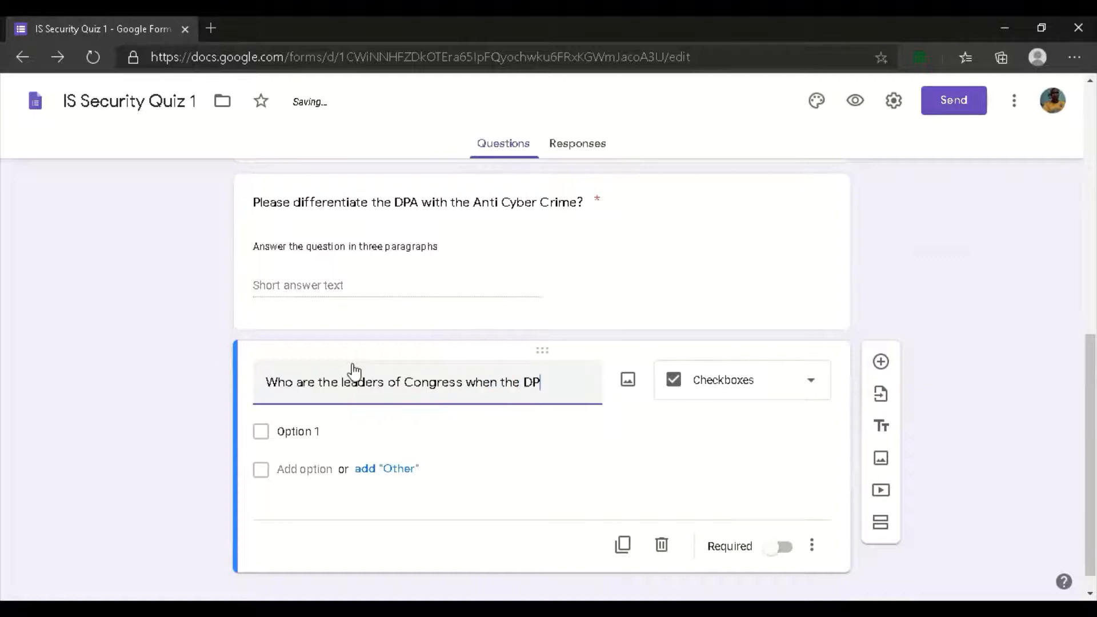
type("A was ratified?")
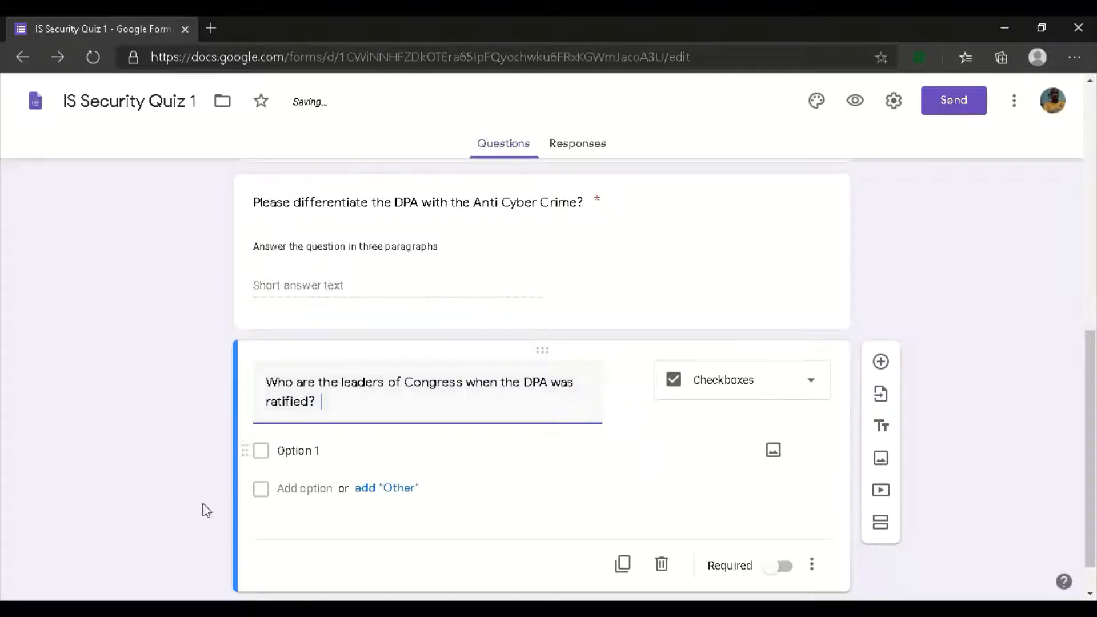
Name the first option of the Congress leaders question "SP Enrile"
left_click(300, 453)
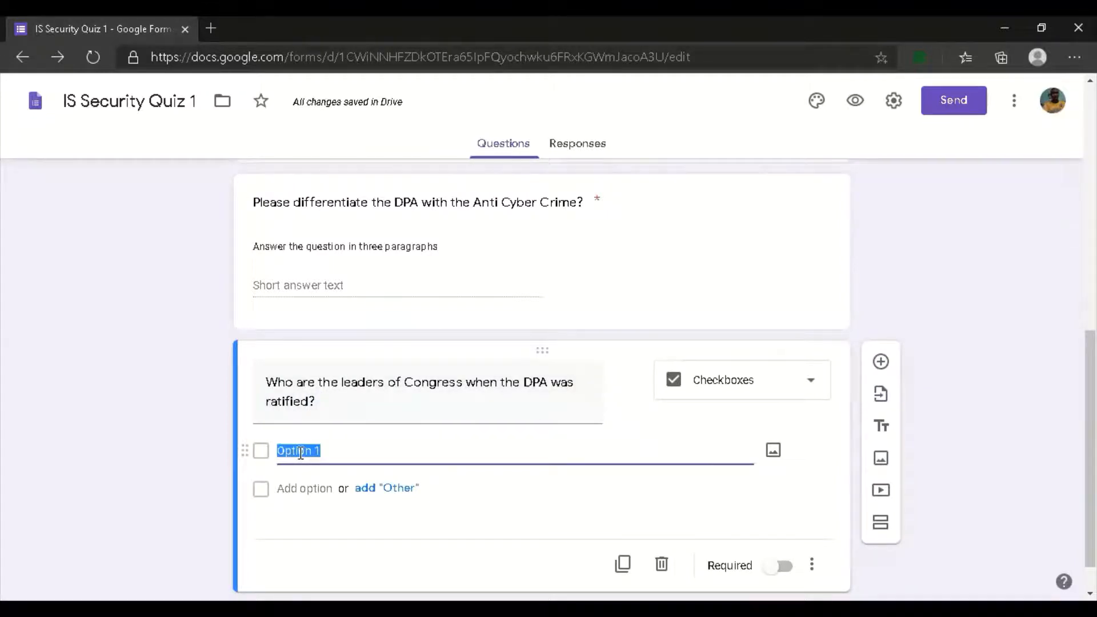
type("Enr")
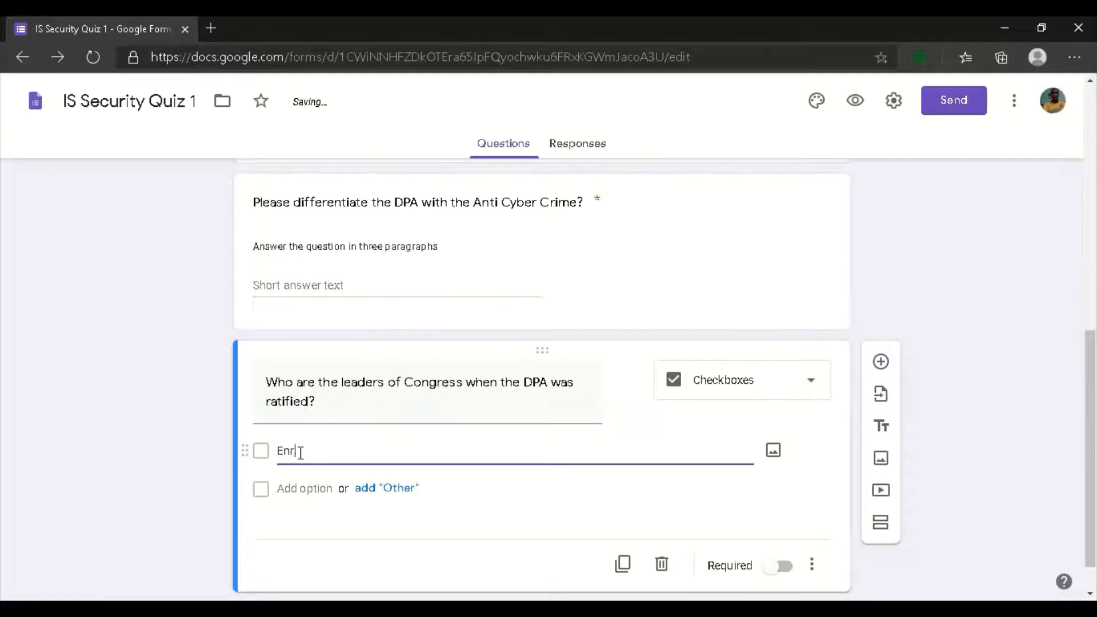
key("BackSpace")
key("BackSpace")
type("SP E")
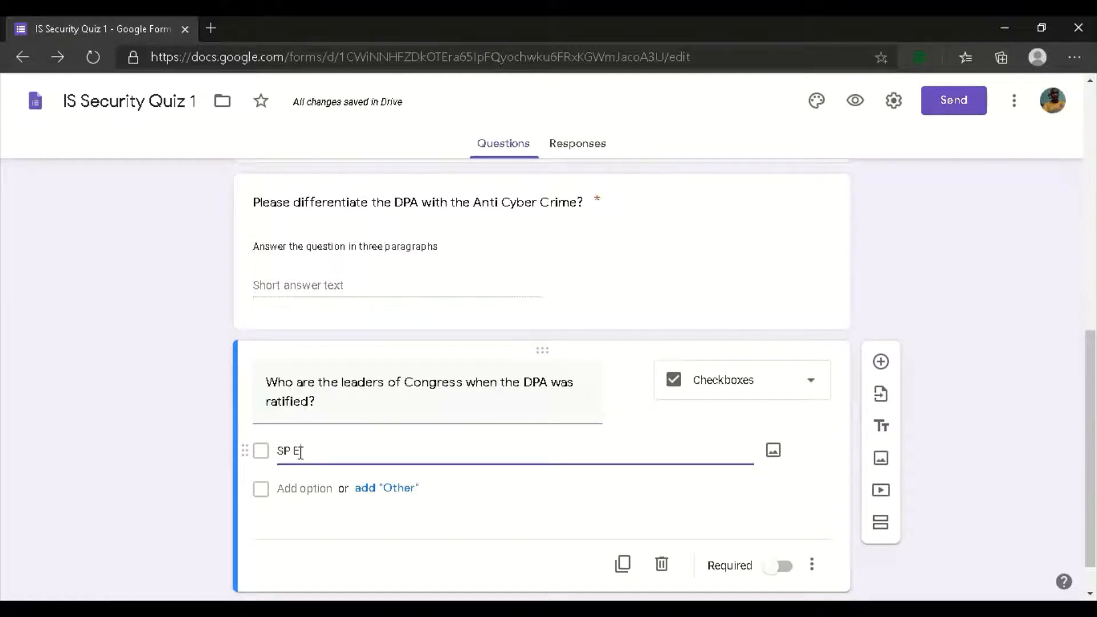
type("nrile")
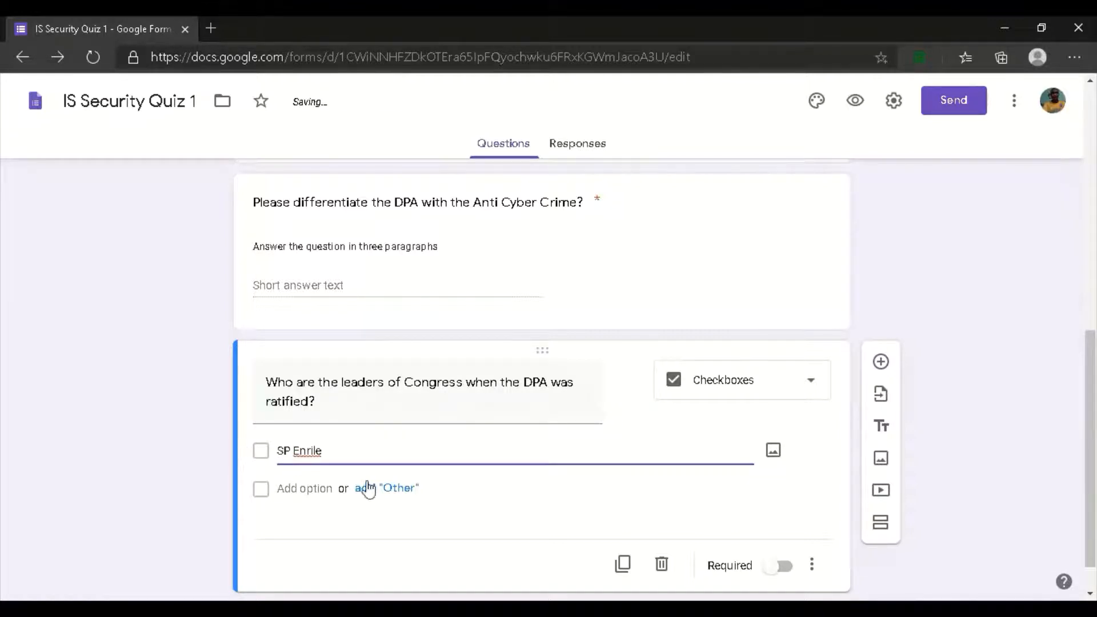
Add the options "Speaker Belmonte" and "Speaker Cayetano" to the Congress leaders question
left_click(322, 489)
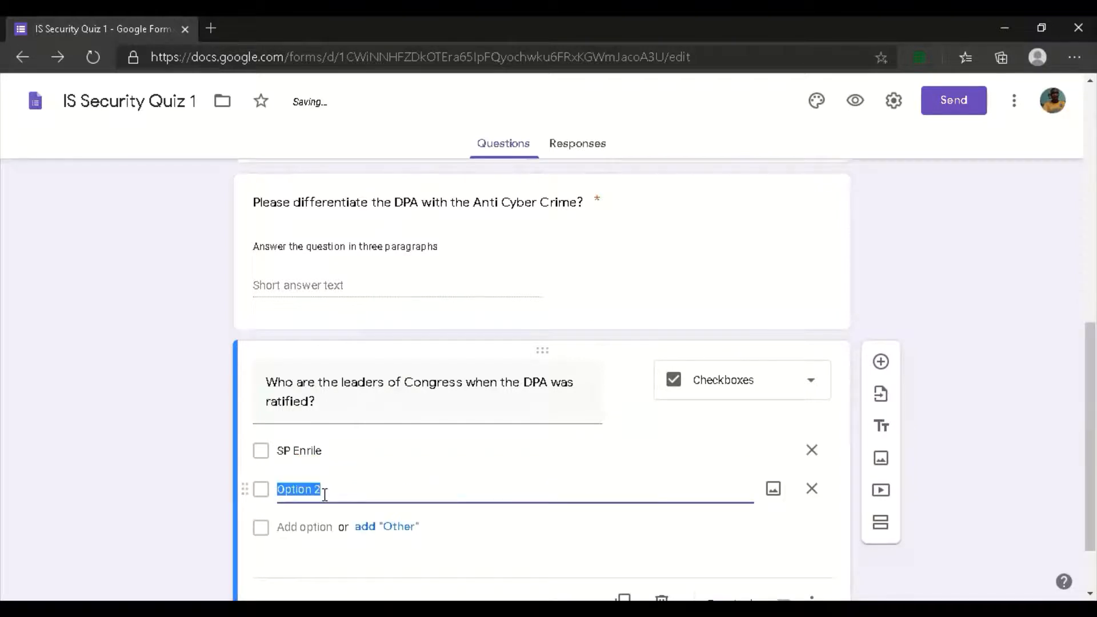
type("Speaker F")
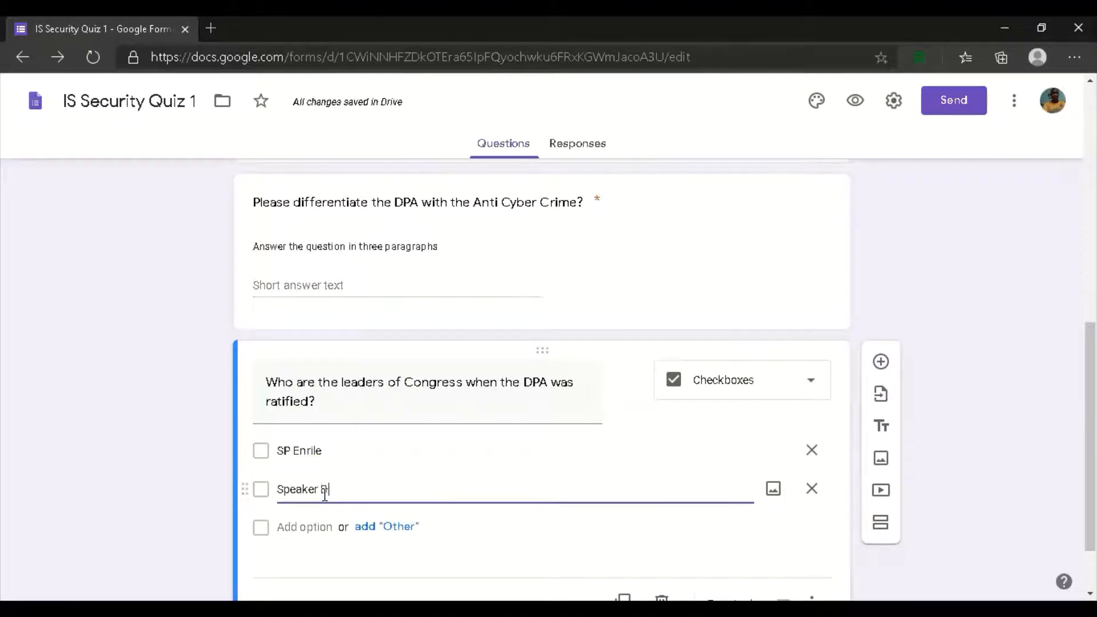
type("e")
key("BackSpace")
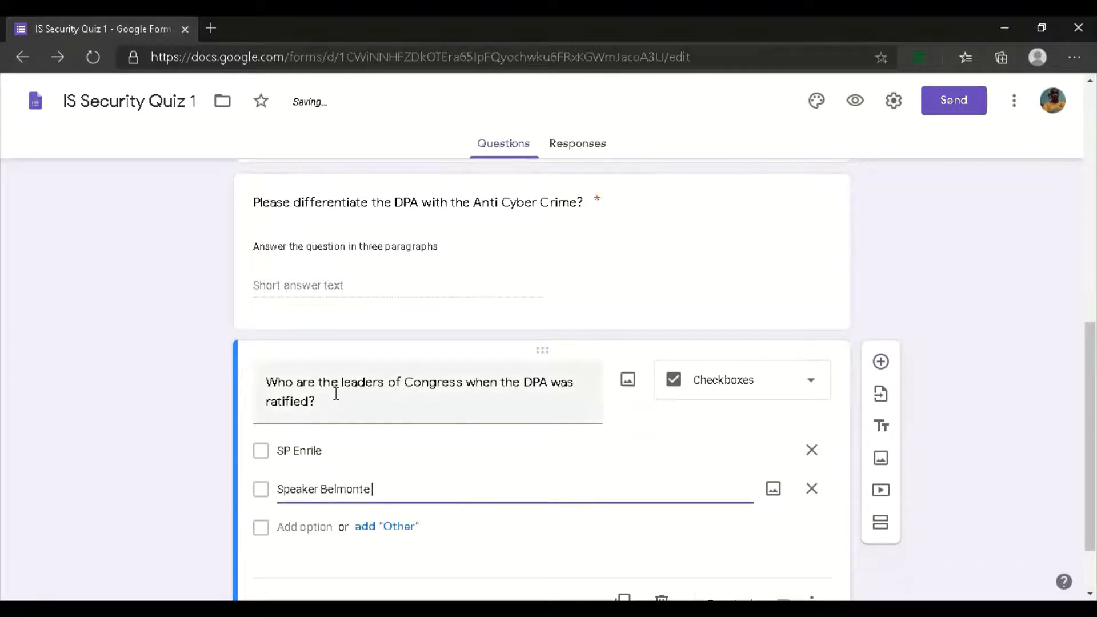
left_click(311, 530)
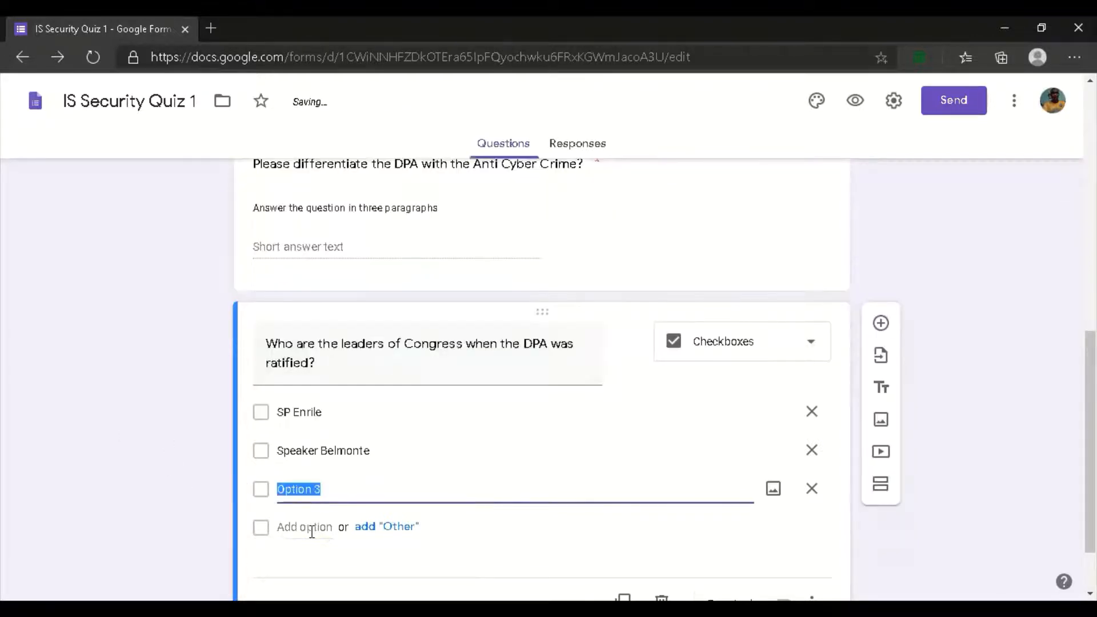
type("Speaker Cayetano")
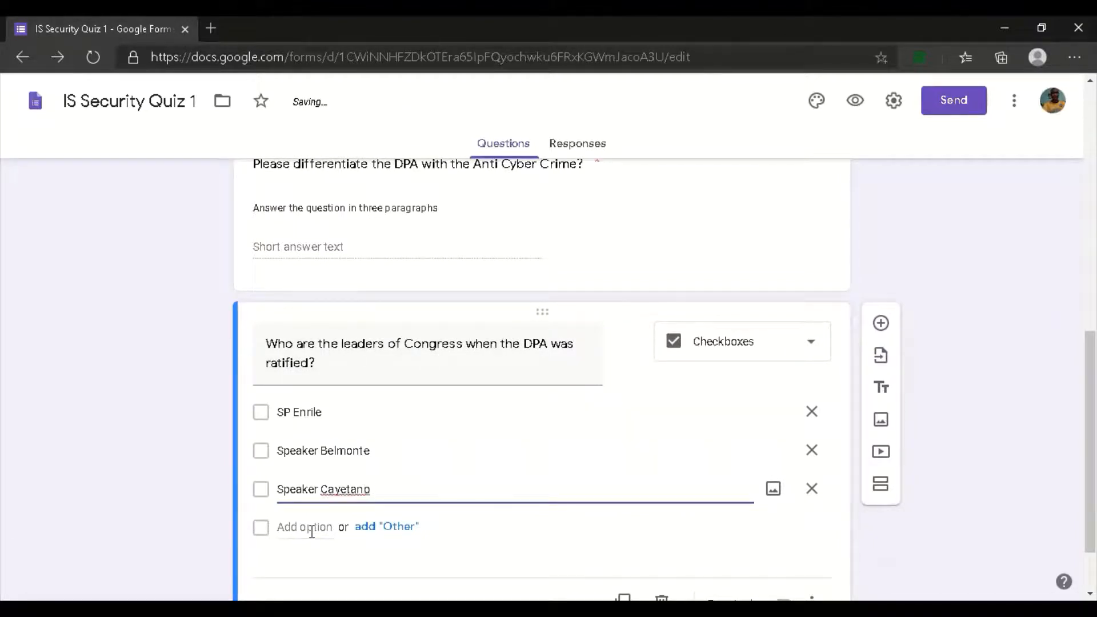
Create a new linked spreadsheet named "IS Security Quiz 1 (Responses)" as the destination for the form's responses
scroll(639, 394, "down", 1)
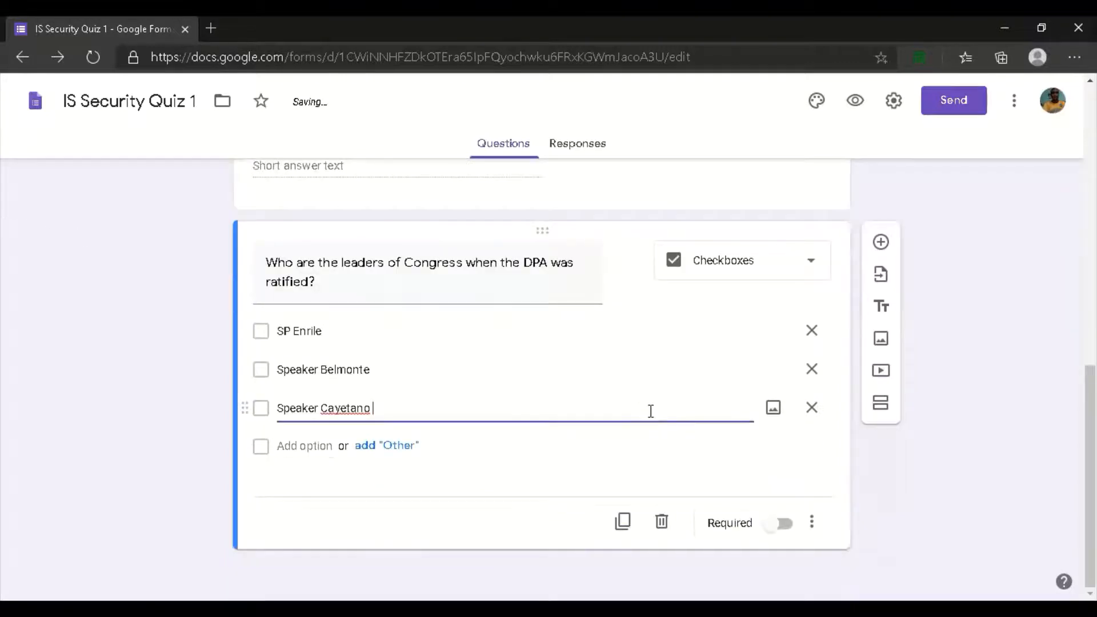
scroll(649, 411, "up", 2)
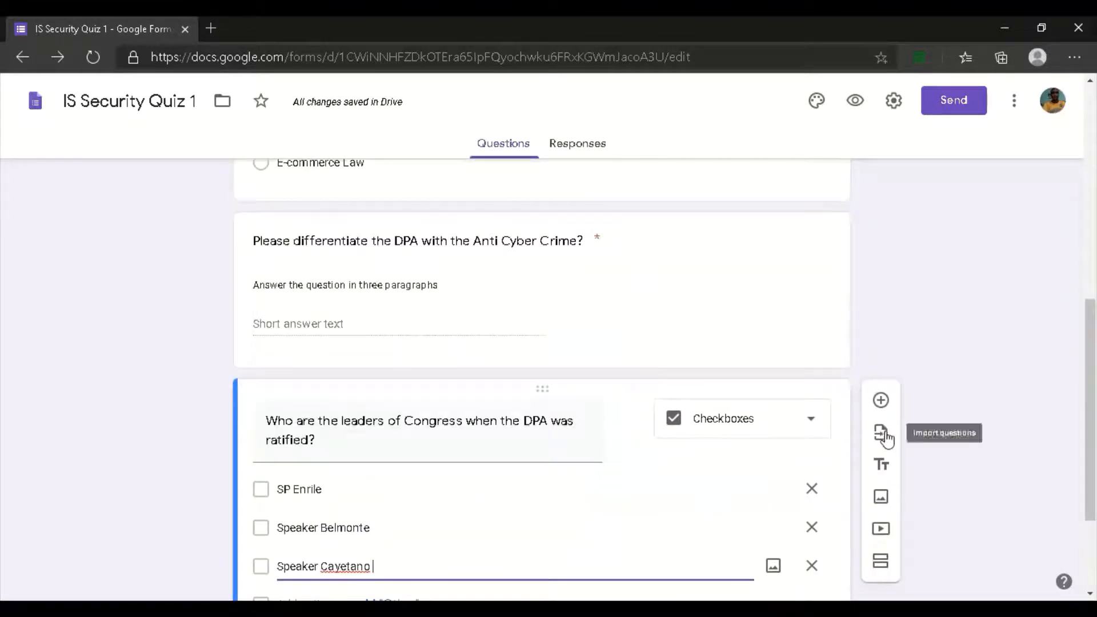
scroll(350, 340, "up", 7)
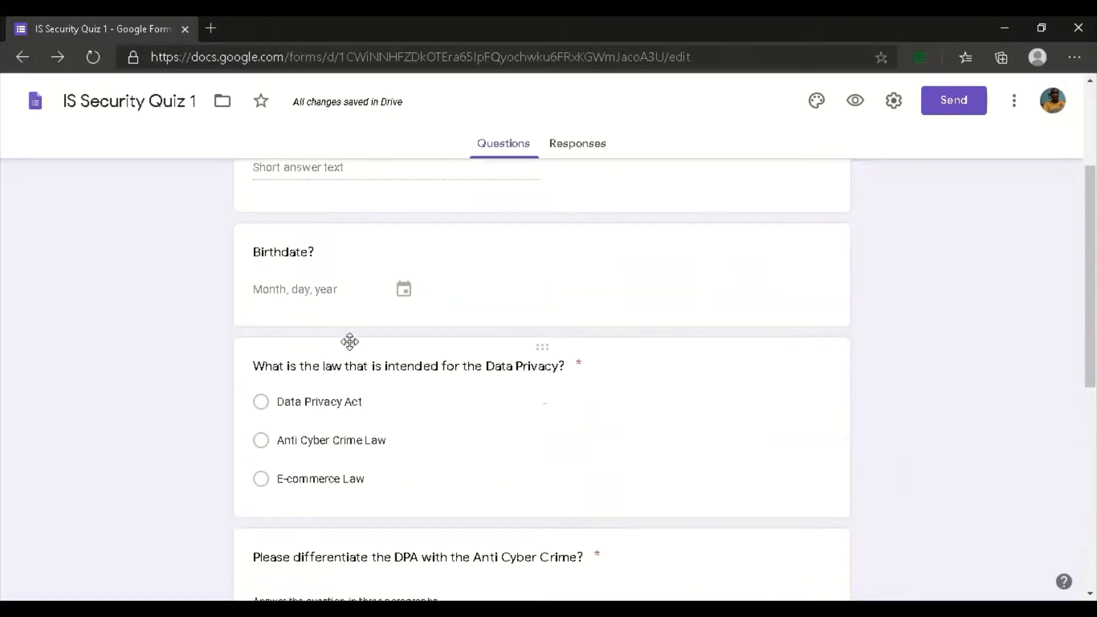
scroll(371, 366, "down", 1)
scroll(372, 380, "up", 1)
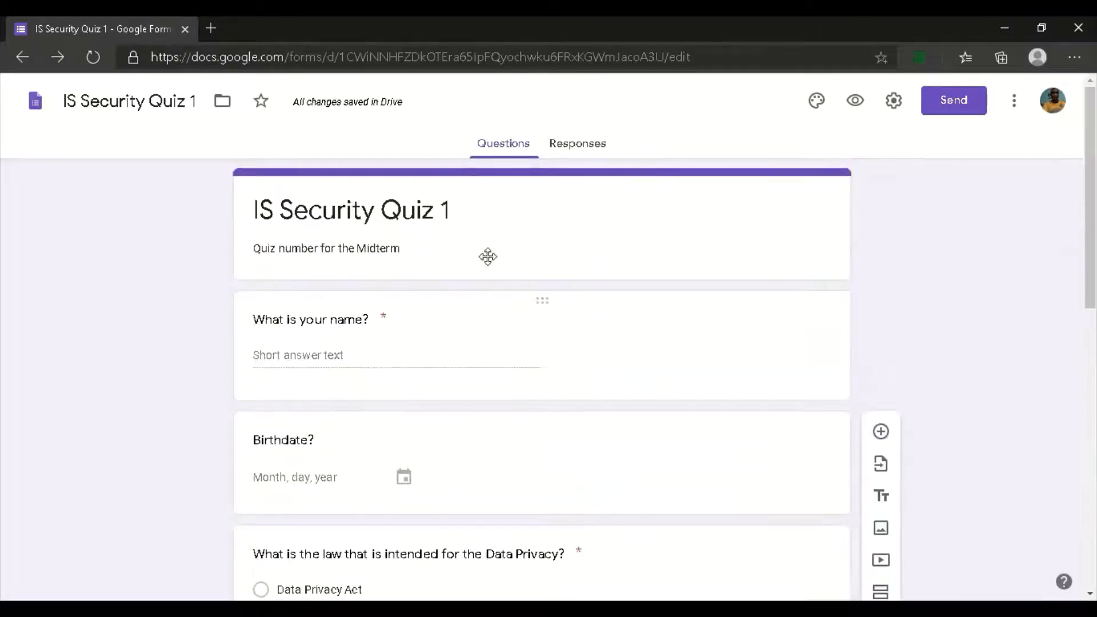
left_click(582, 149)
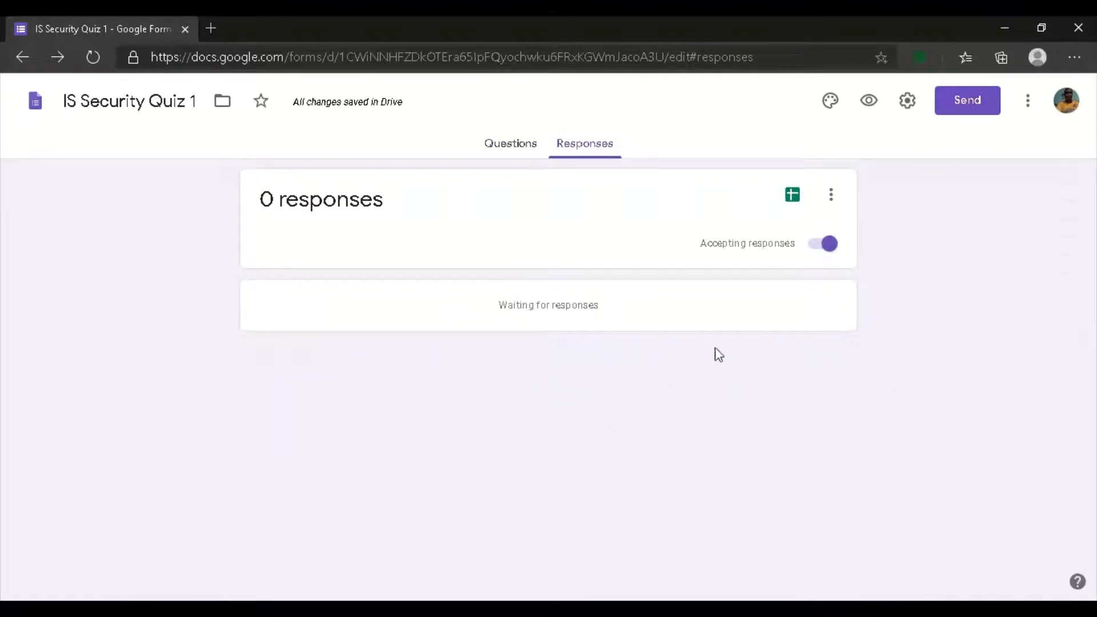
left_click(793, 197)
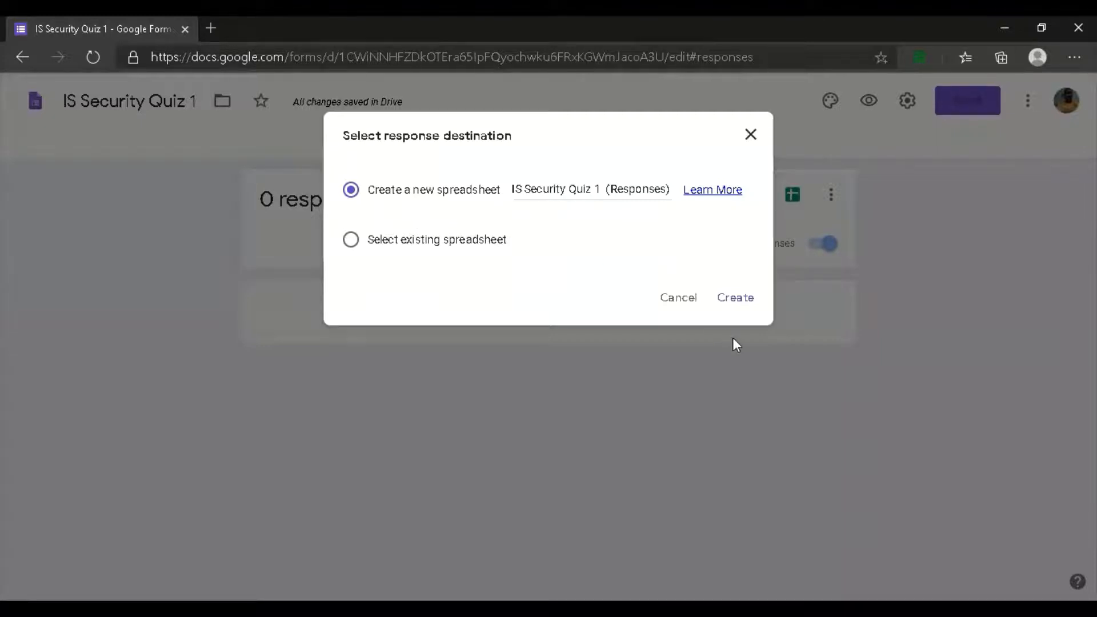
left_click(738, 303)
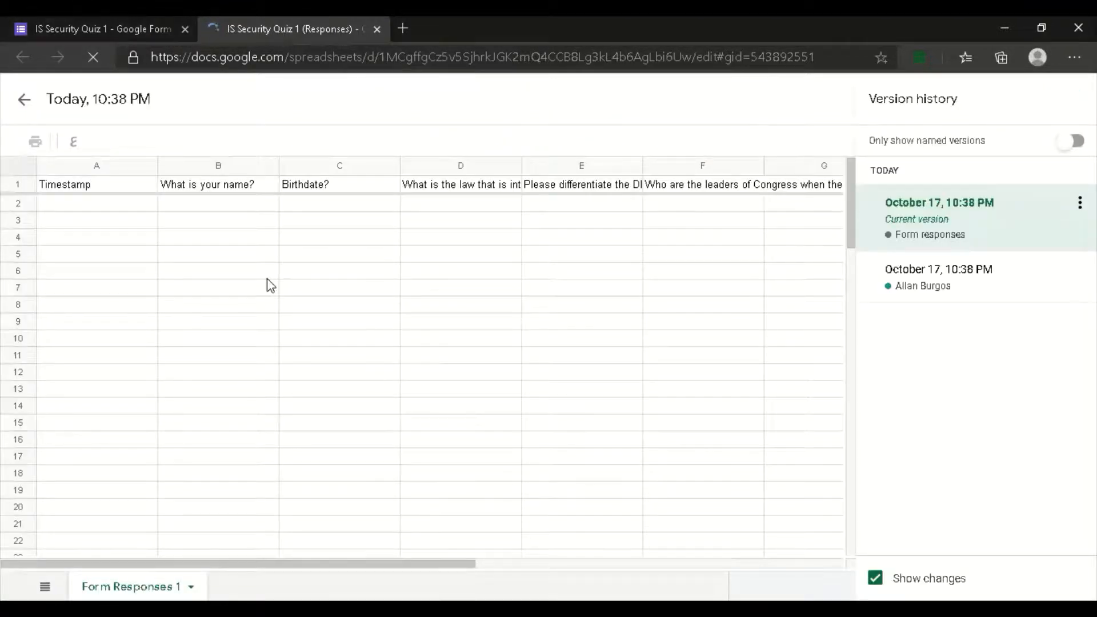
Compare the column headers in the response spreadsheet with the questions in the quiz form
left_click(108, 207)
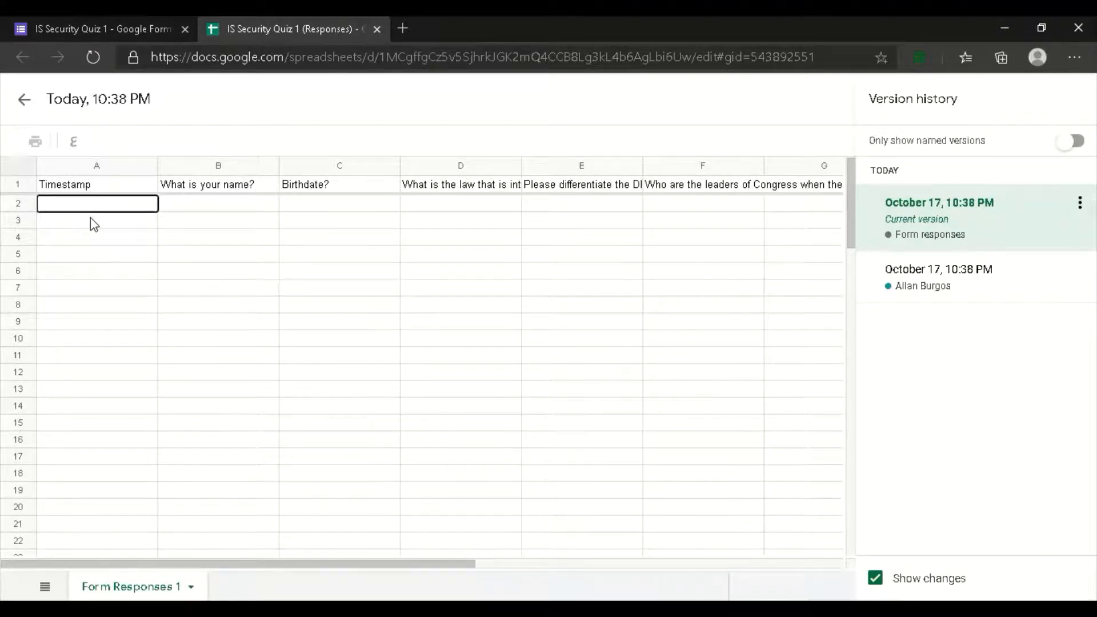
left_click(73, 29)
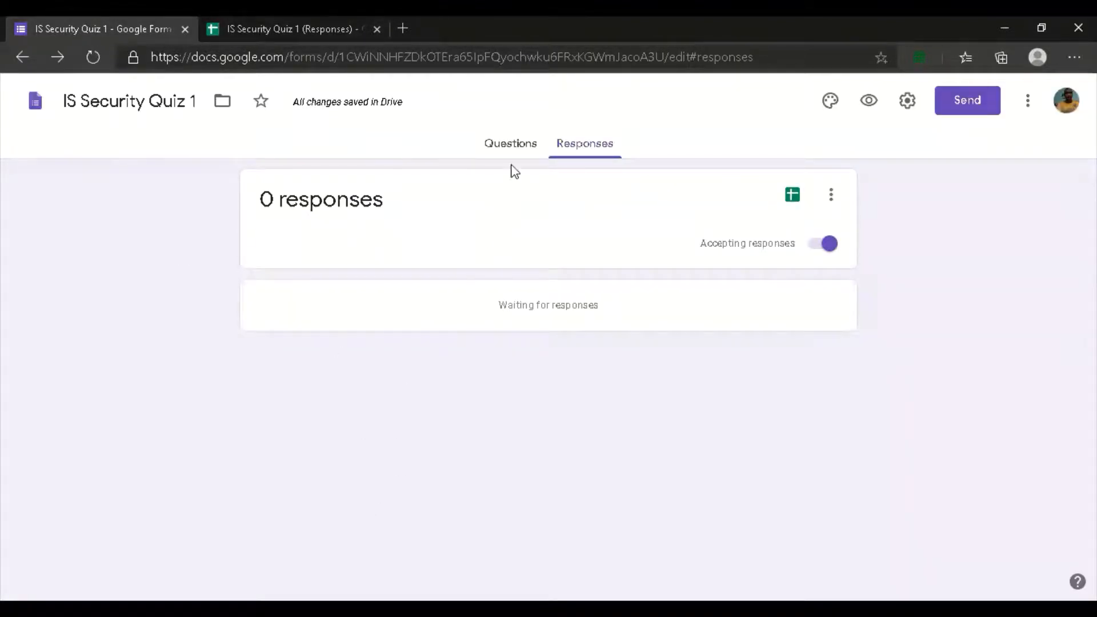
left_click(511, 144)
left_click(262, 25)
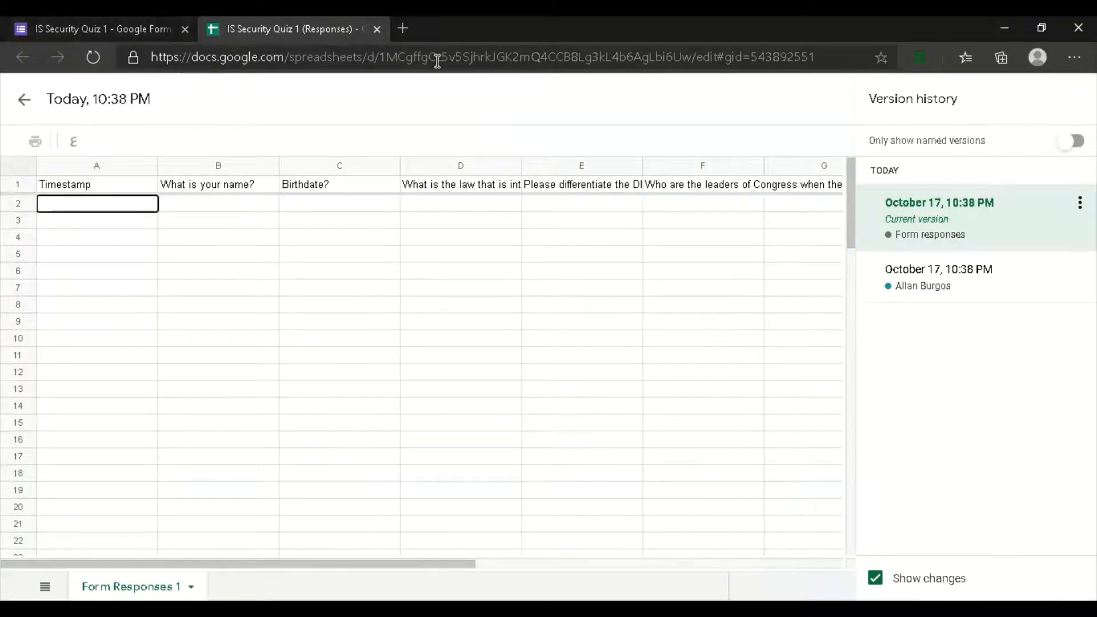
left_click(91, 32)
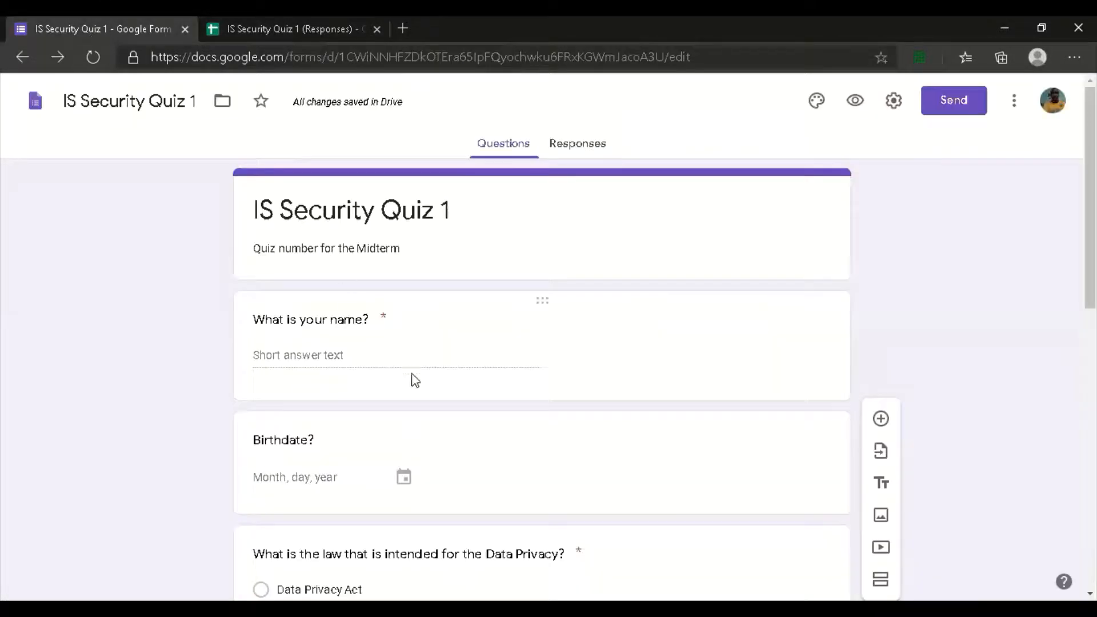
scroll(687, 485, "down", 5)
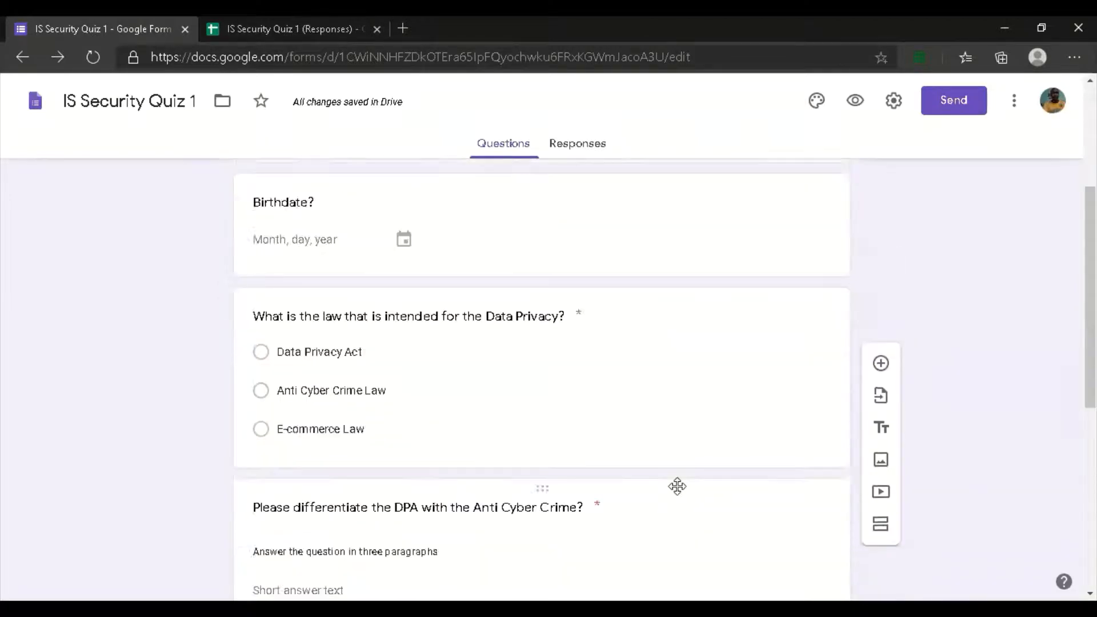
Open the form's sending options and turn on the collection of respondents' email addresses
scroll(723, 485, "up", 4)
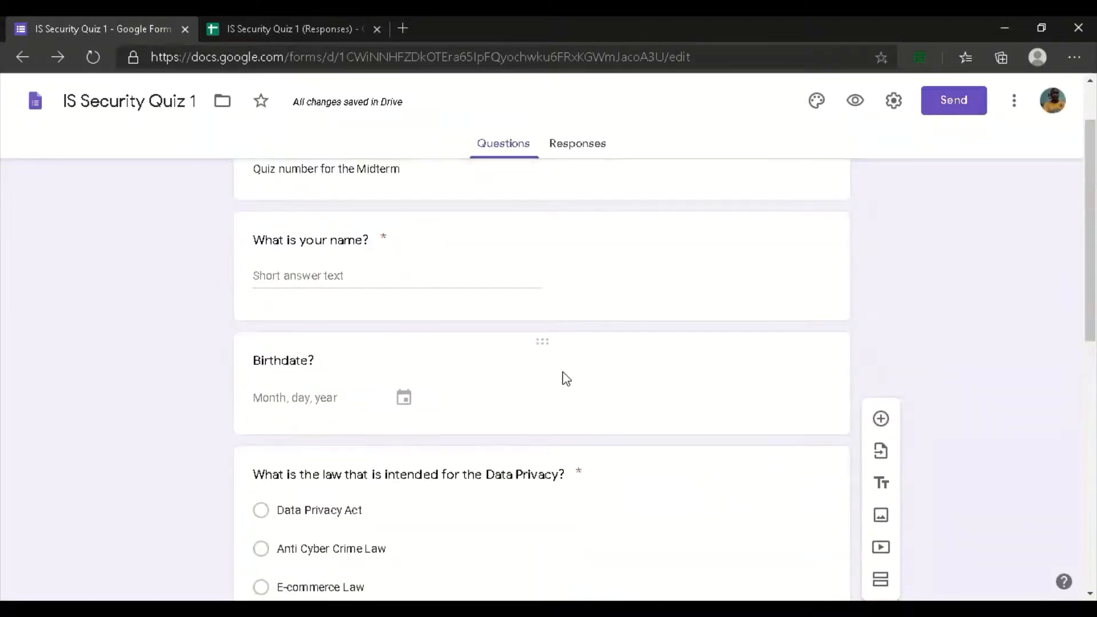
scroll(577, 412, "down", 3)
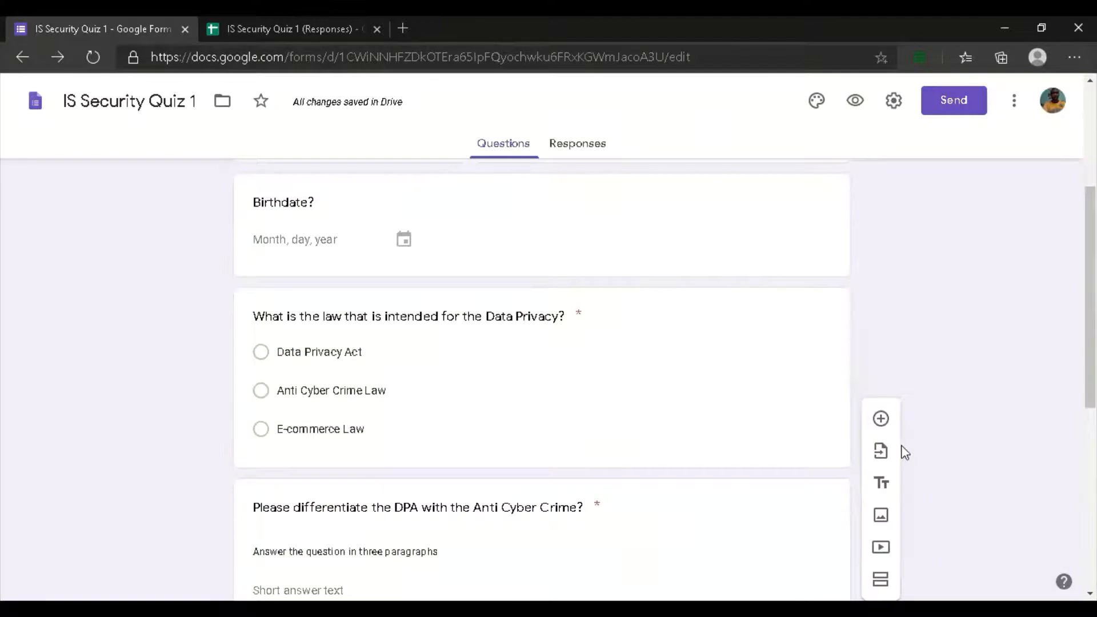
scroll(908, 463, "down", 3)
scroll(240, 440, "down", 1)
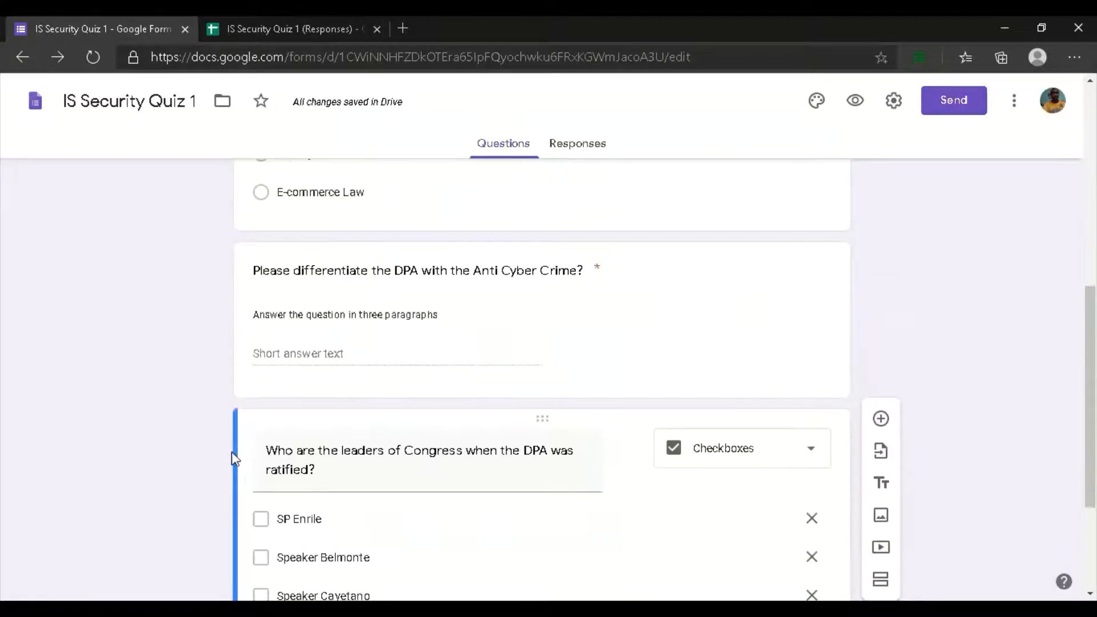
scroll(228, 465, "up", 7)
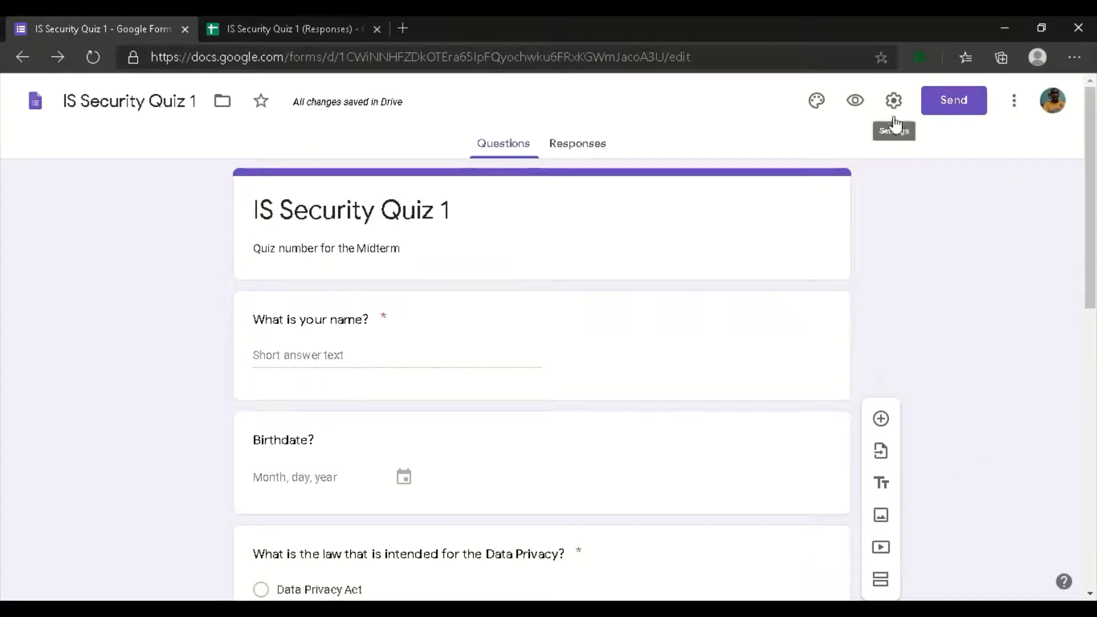
left_click(963, 107)
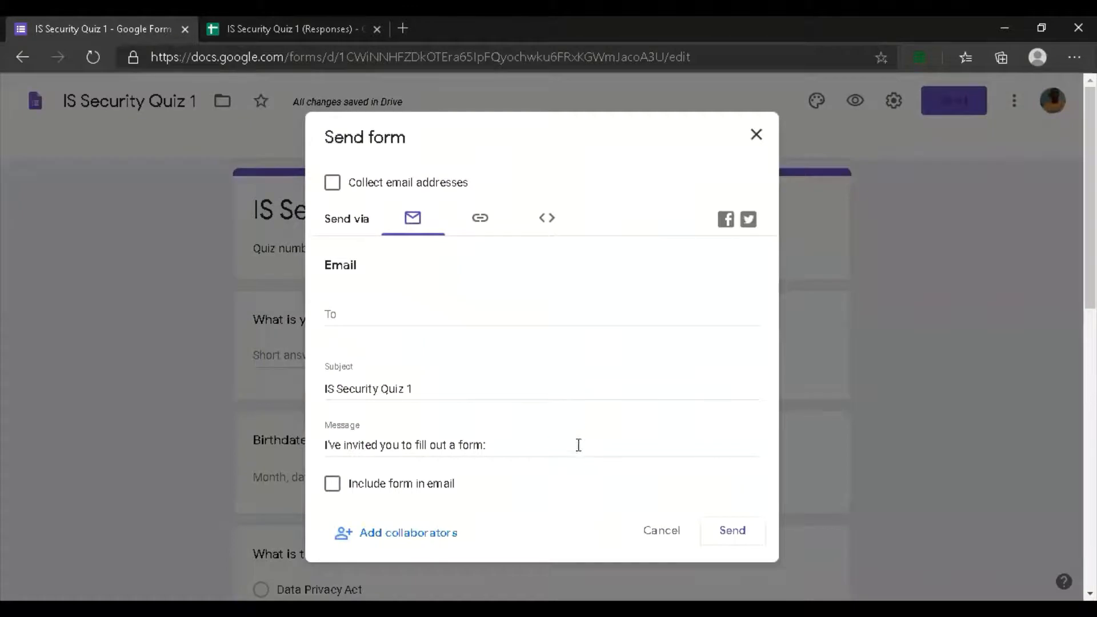
scroll(578, 444, "down", 1)
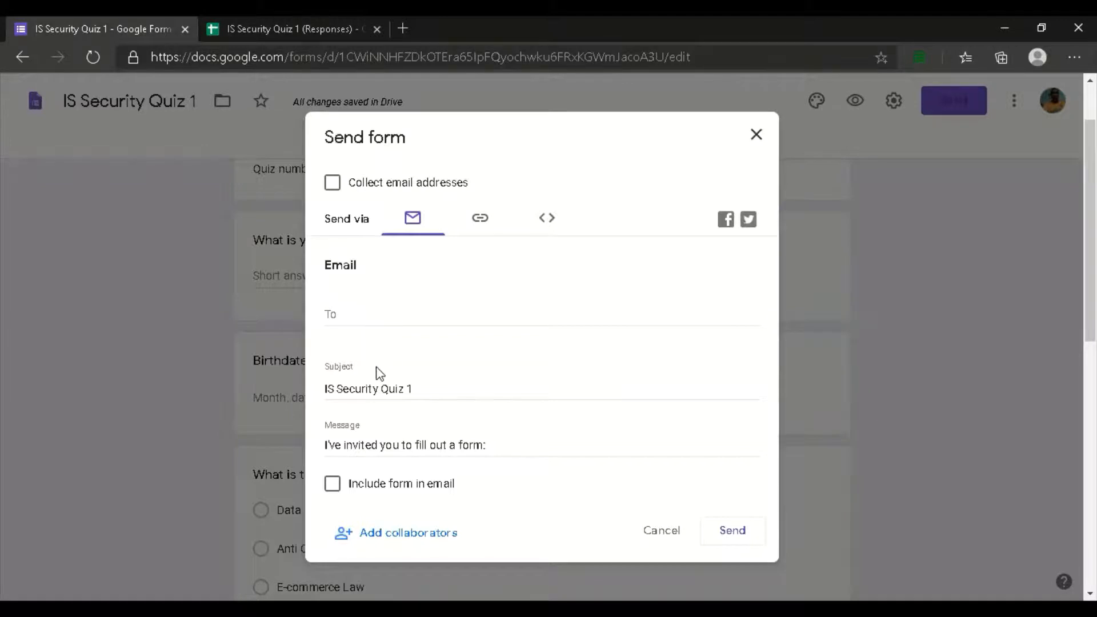
scroll(400, 423, "down", 1)
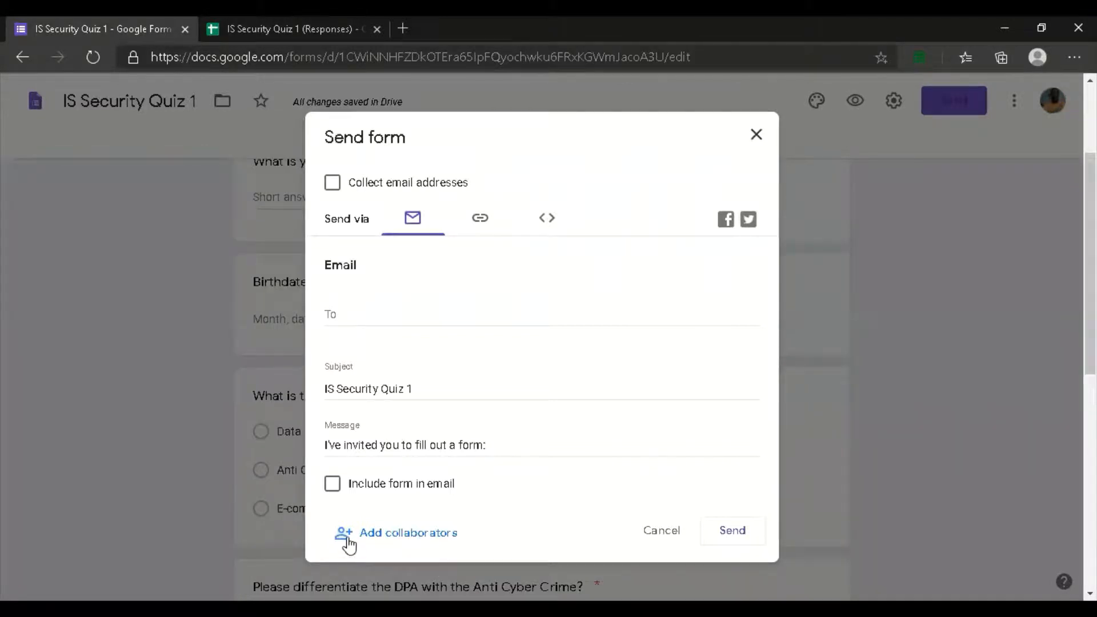
scroll(445, 388, "up", 2)
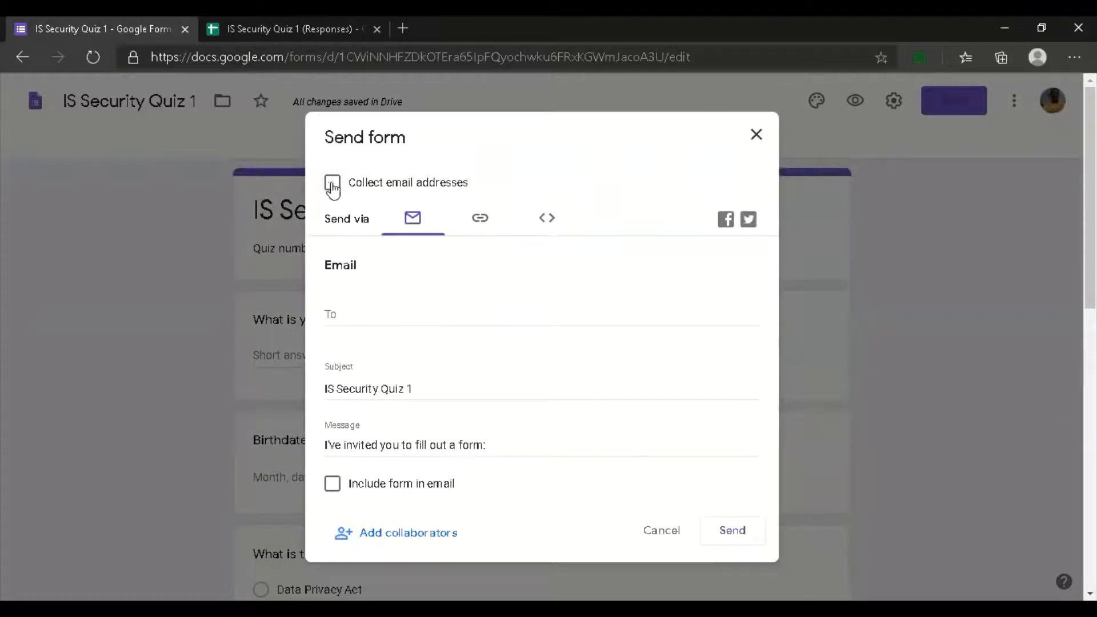
left_click(331, 184)
Copy the quiz's shareable link with its URL shortened and close the sending options
left_click(482, 221)
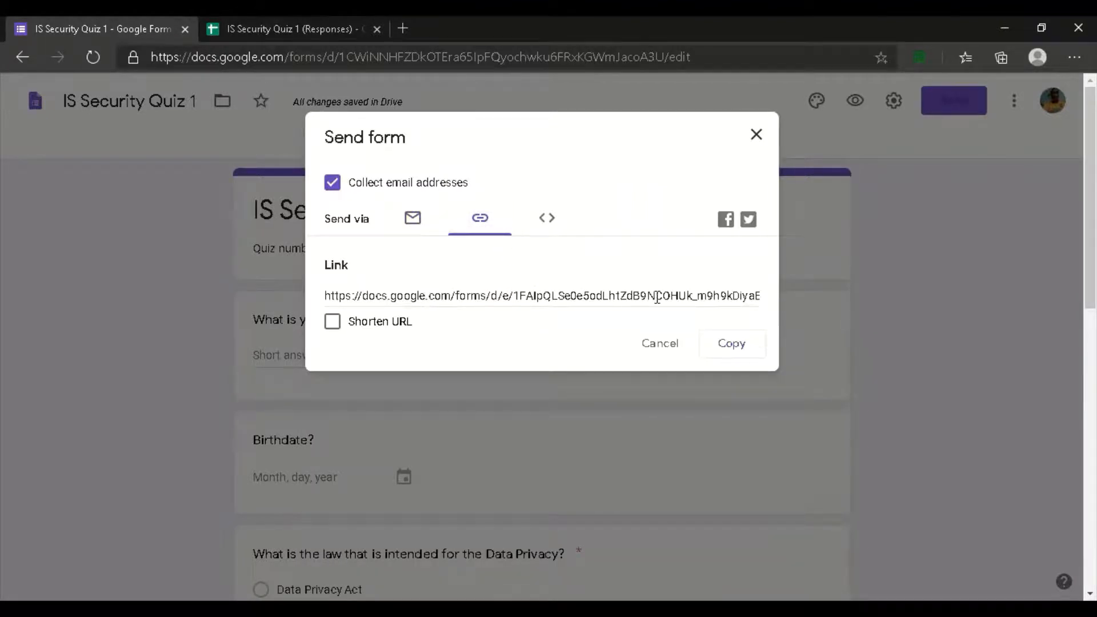
left_click(332, 324)
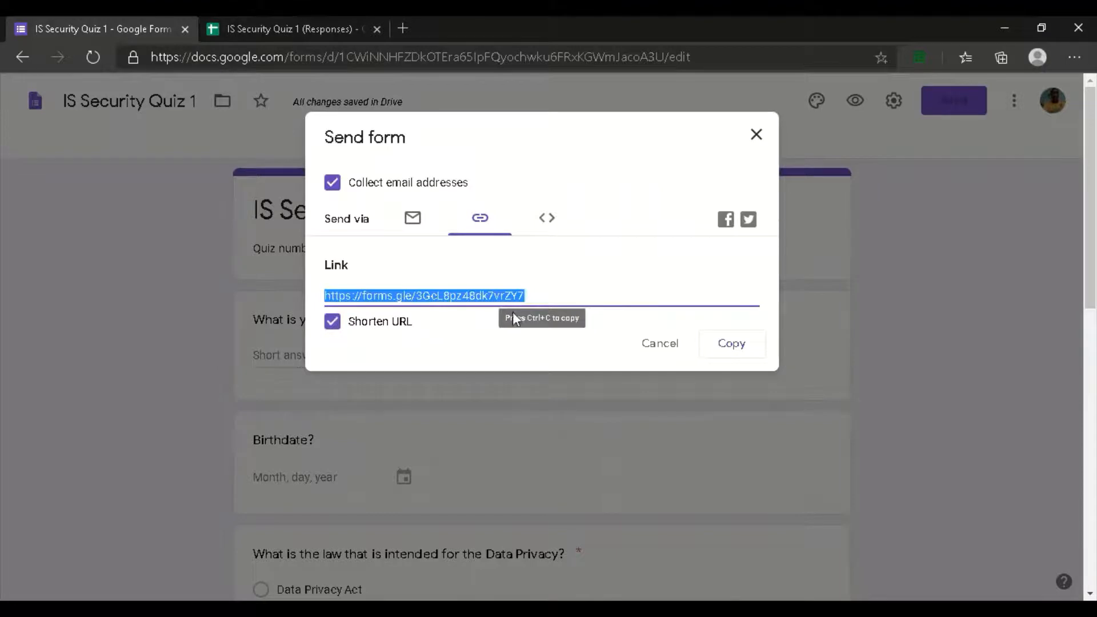
left_click(740, 357)
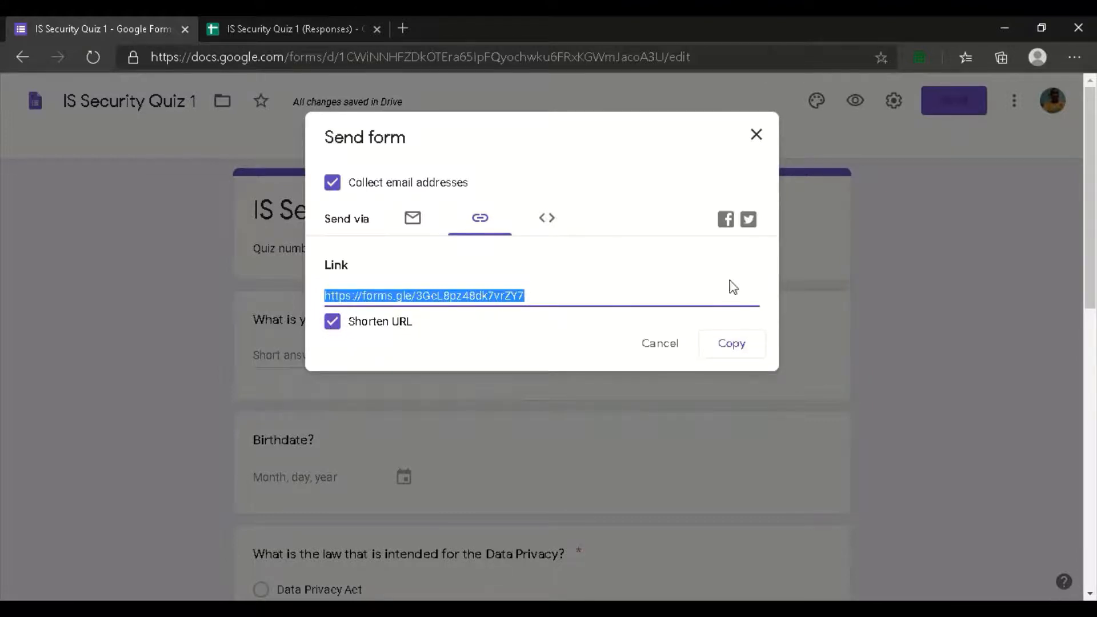
left_click(757, 135)
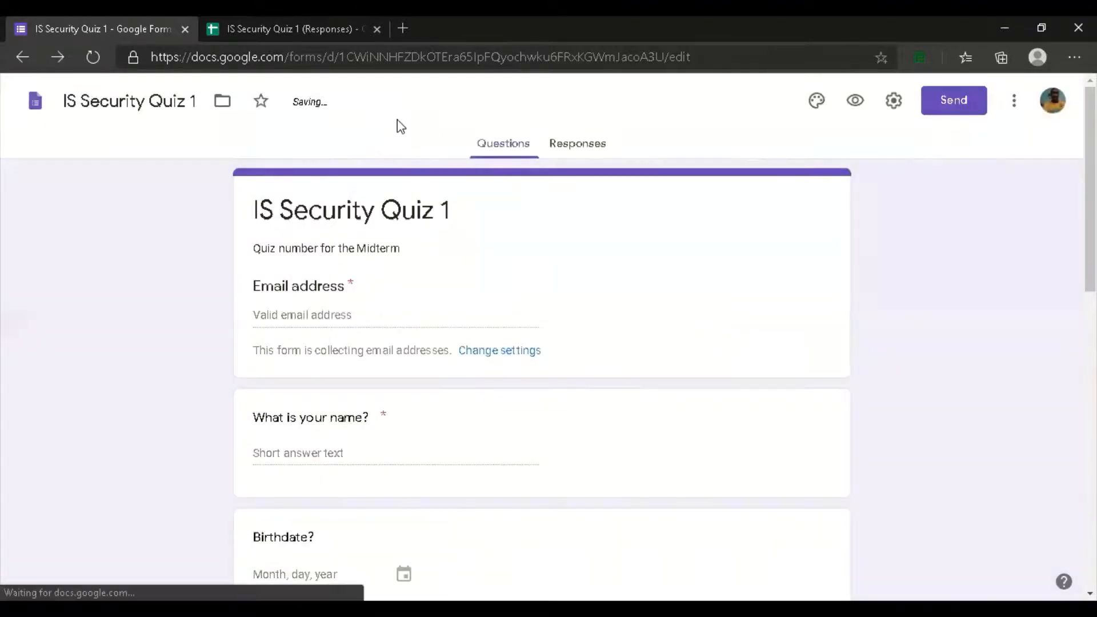
Open the copied quiz link in a new browser tab and look through the form as a respondent sees it
left_click(405, 31)
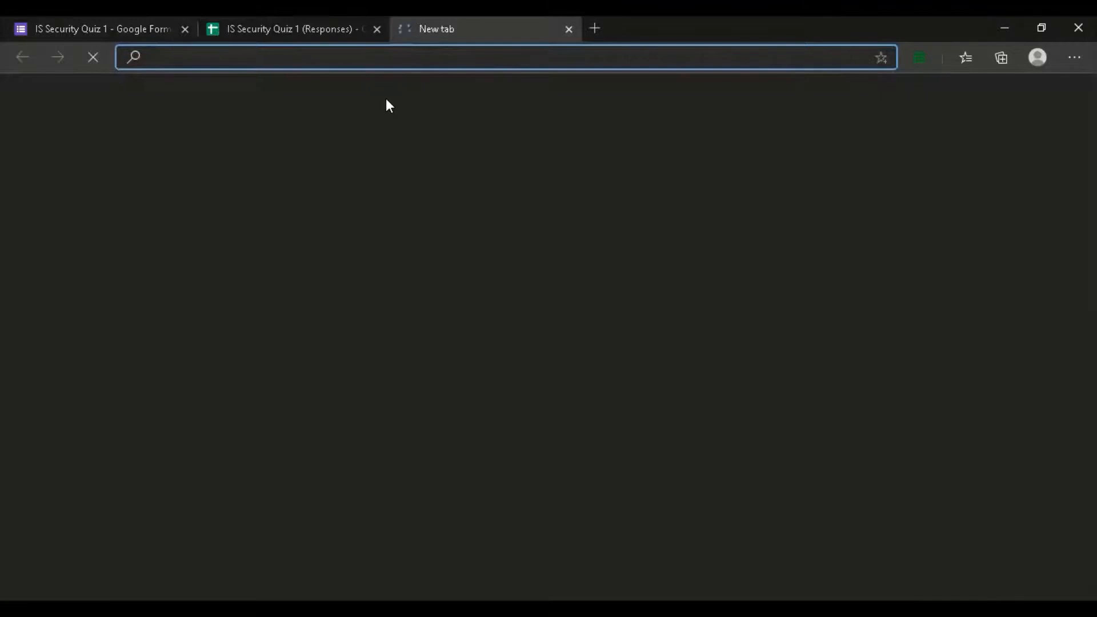
key("ctrl+v")
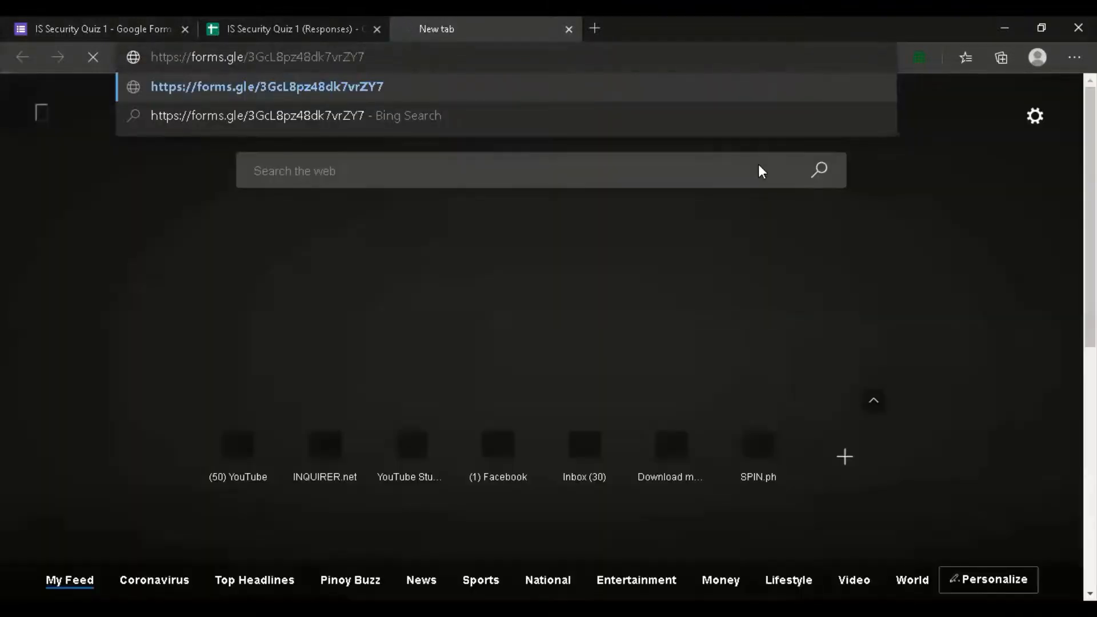
key("Return")
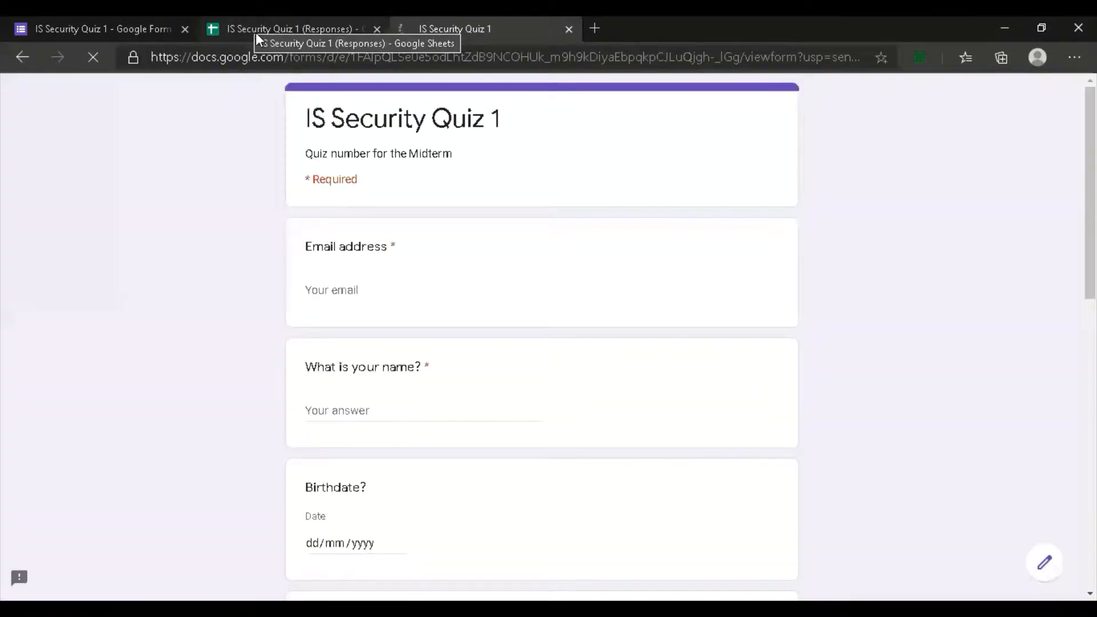
scroll(422, 394, "down", 1)
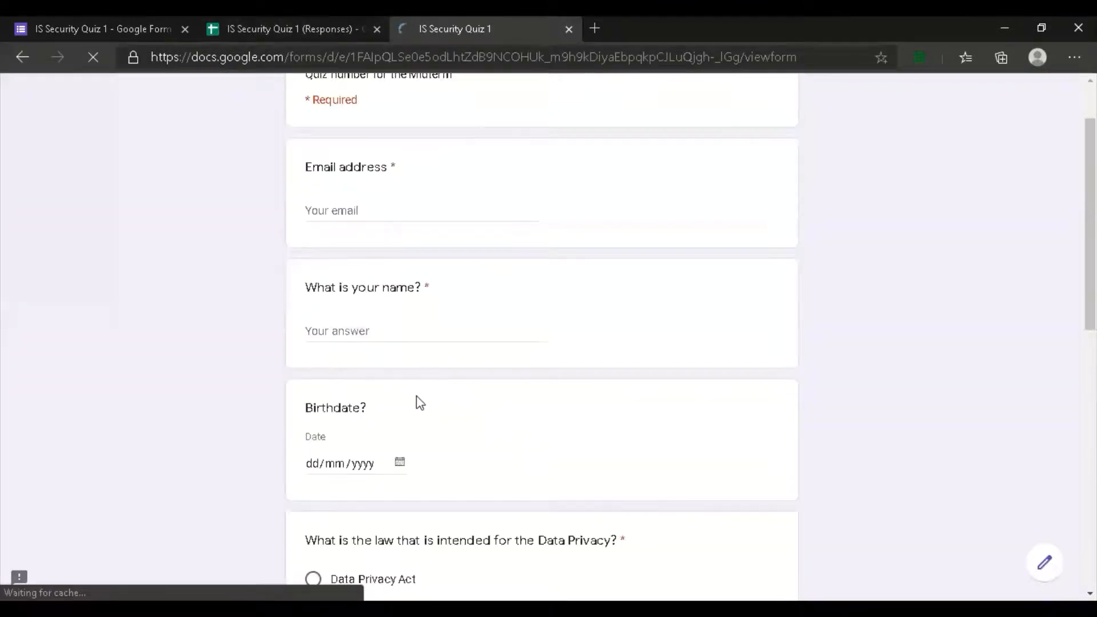
scroll(420, 403, "down", 10)
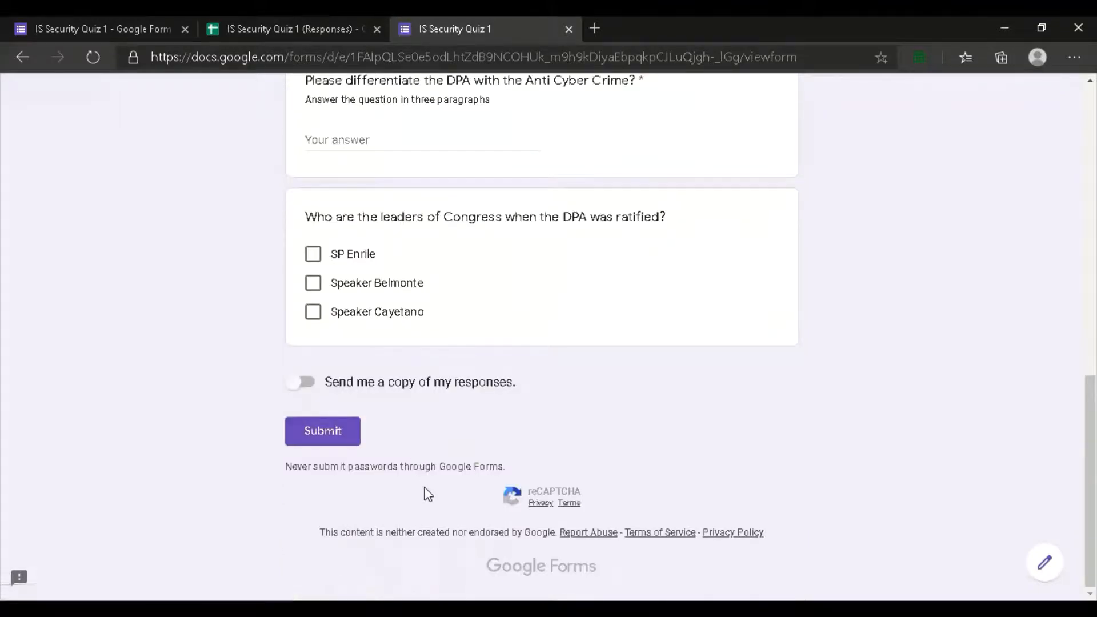
scroll(427, 489, "up", 4)
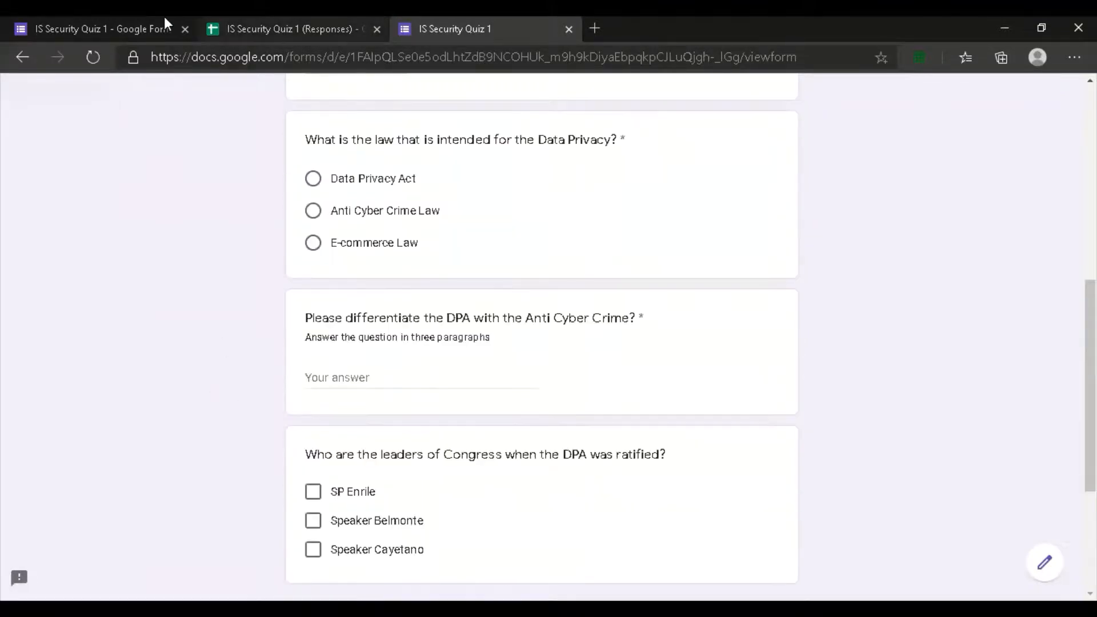
Return to the form editor and make the Congress leaders question required
left_click(121, 29)
scroll(318, 414, "down", 8)
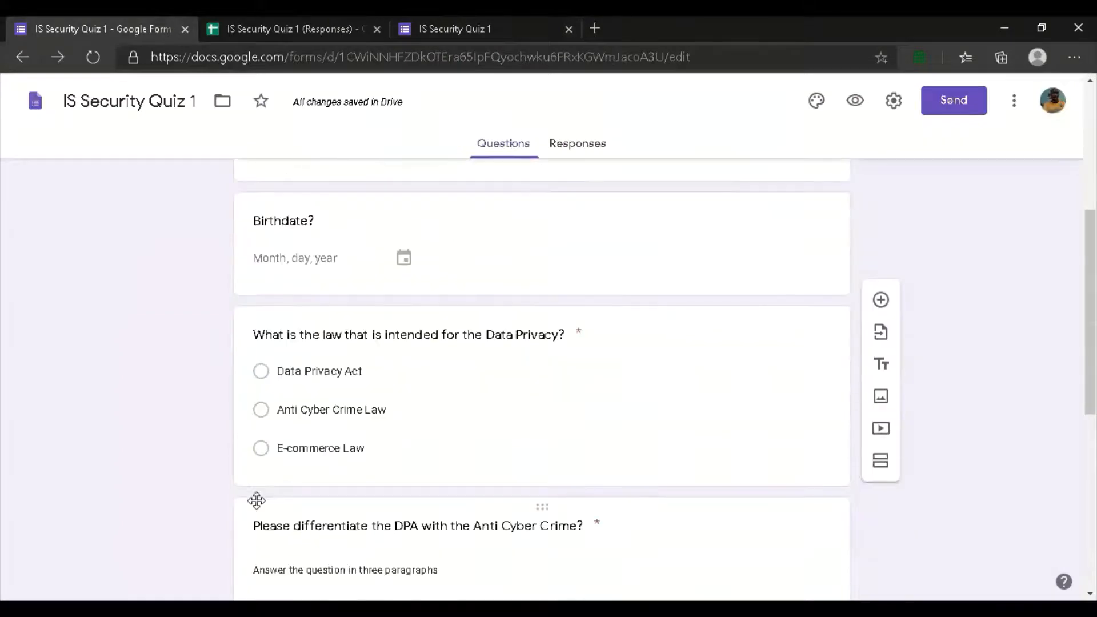
scroll(265, 517, "down", 3)
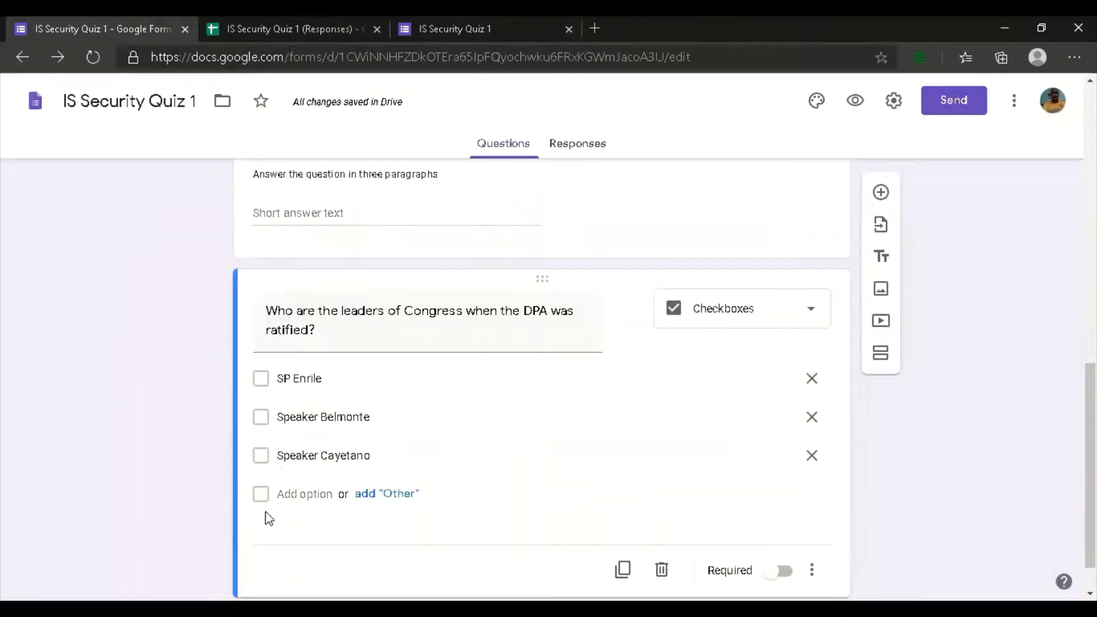
scroll(490, 490, "down", 1)
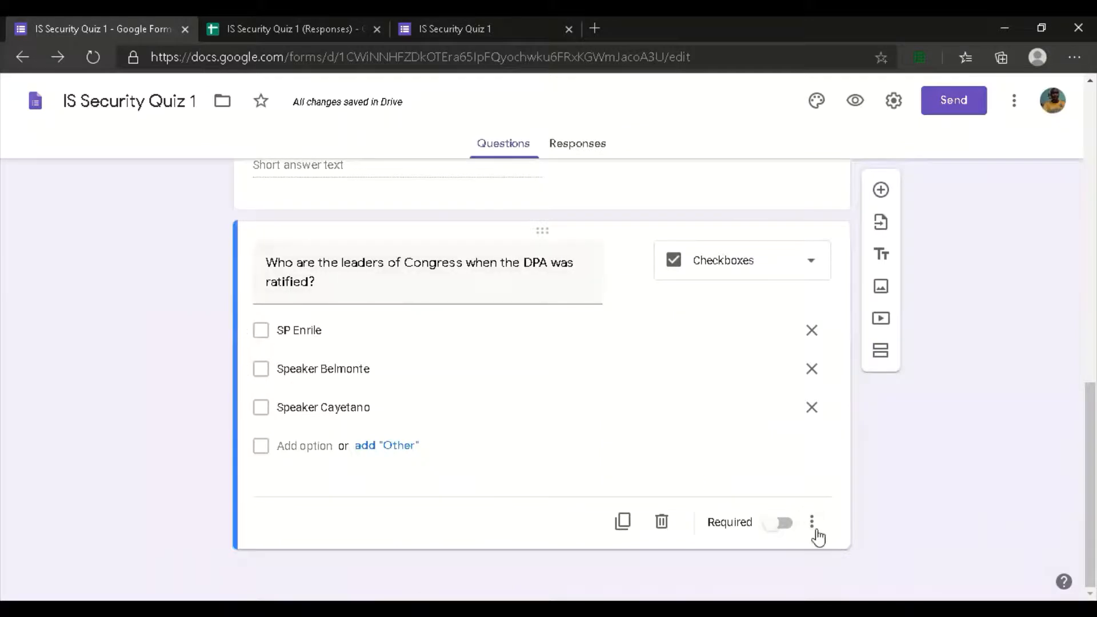
left_click(783, 524)
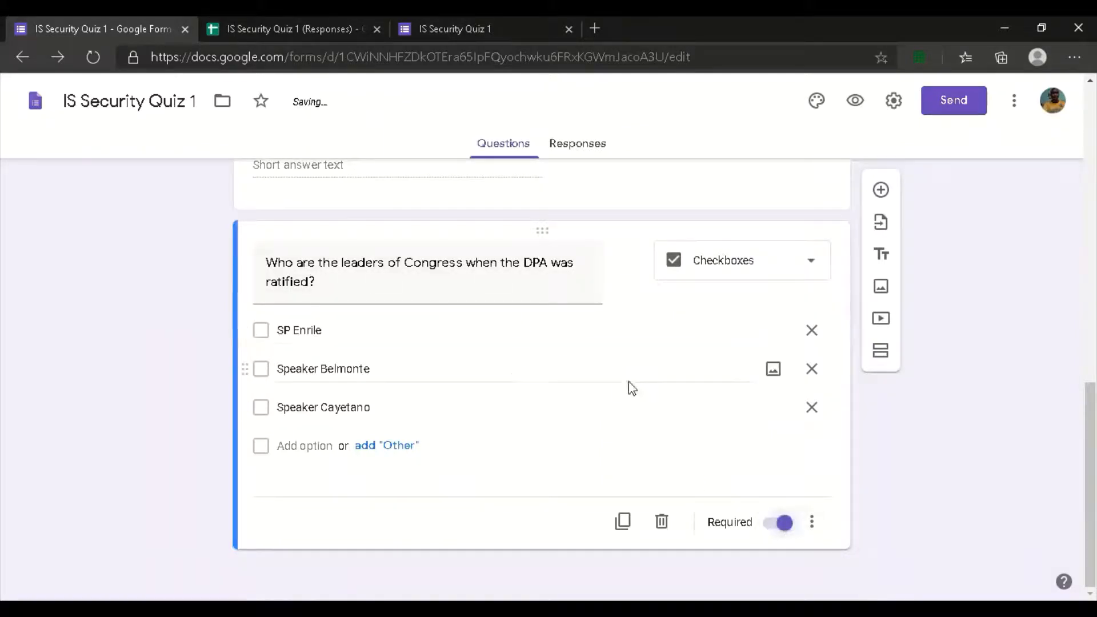
Turn on shuffled option order for the Congress leaders question
scroll(519, 399, "up", 5)
scroll(527, 420, "down", 5)
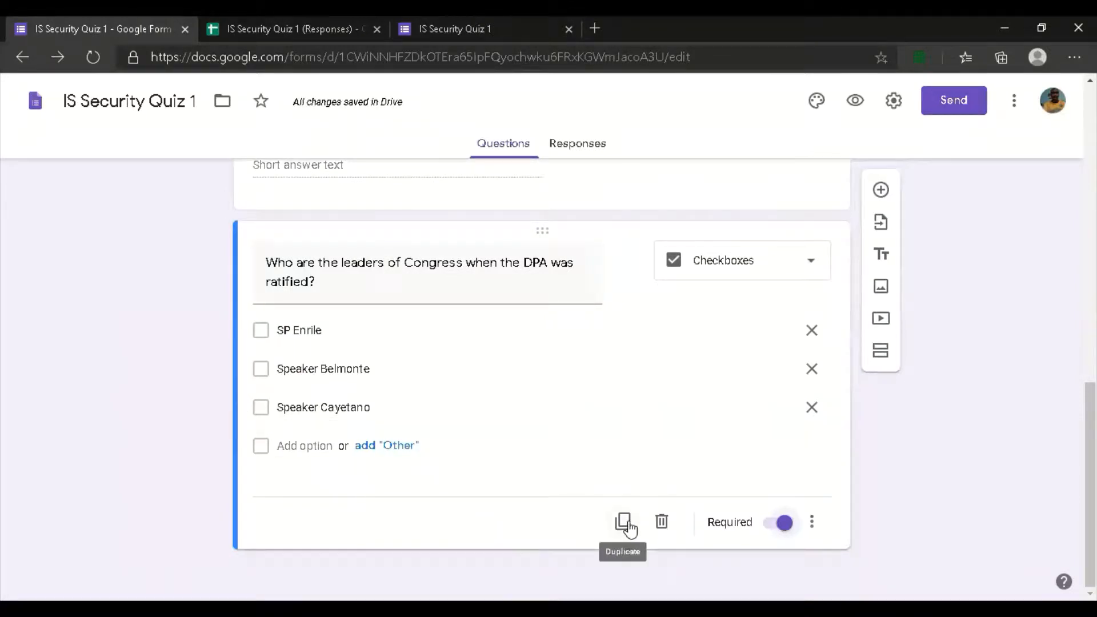
left_click(812, 522)
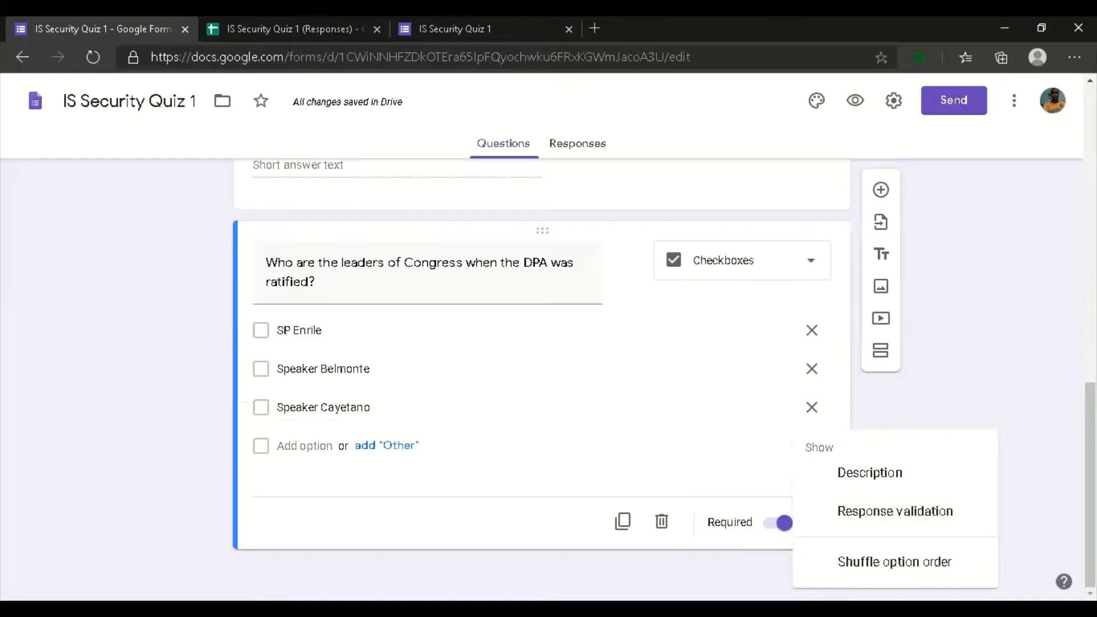
left_click(945, 563)
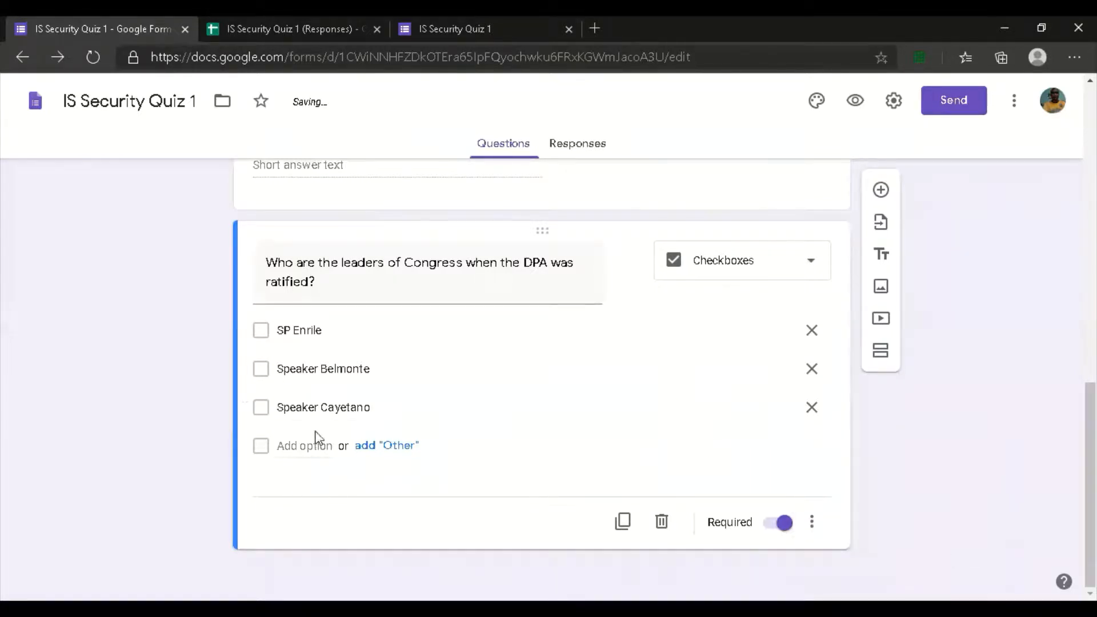
Open the form settings and examine the general options for email collection, sign-in and respondent permissions, plus the presentation options including the confirmation message
scroll(666, 314, "up", 2)
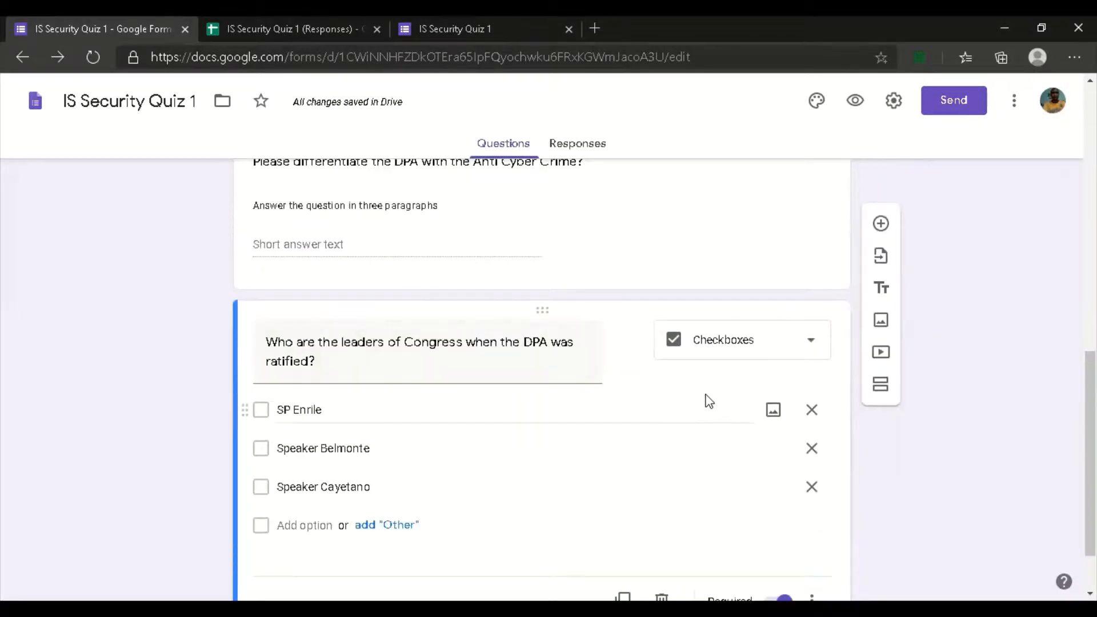
scroll(705, 399, "up", 15)
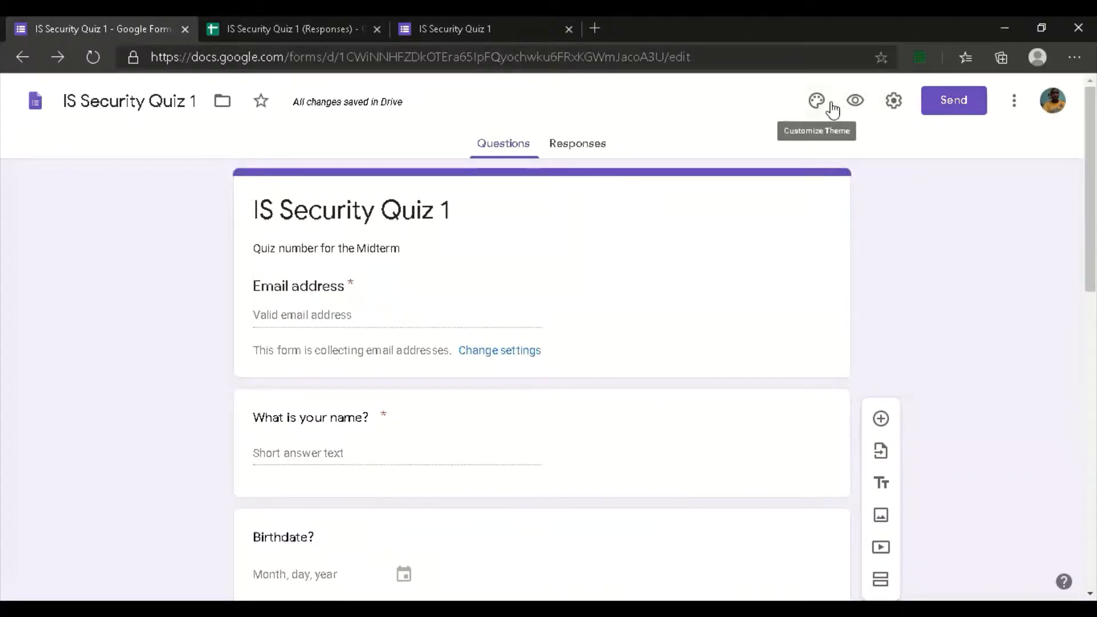
left_click(892, 106)
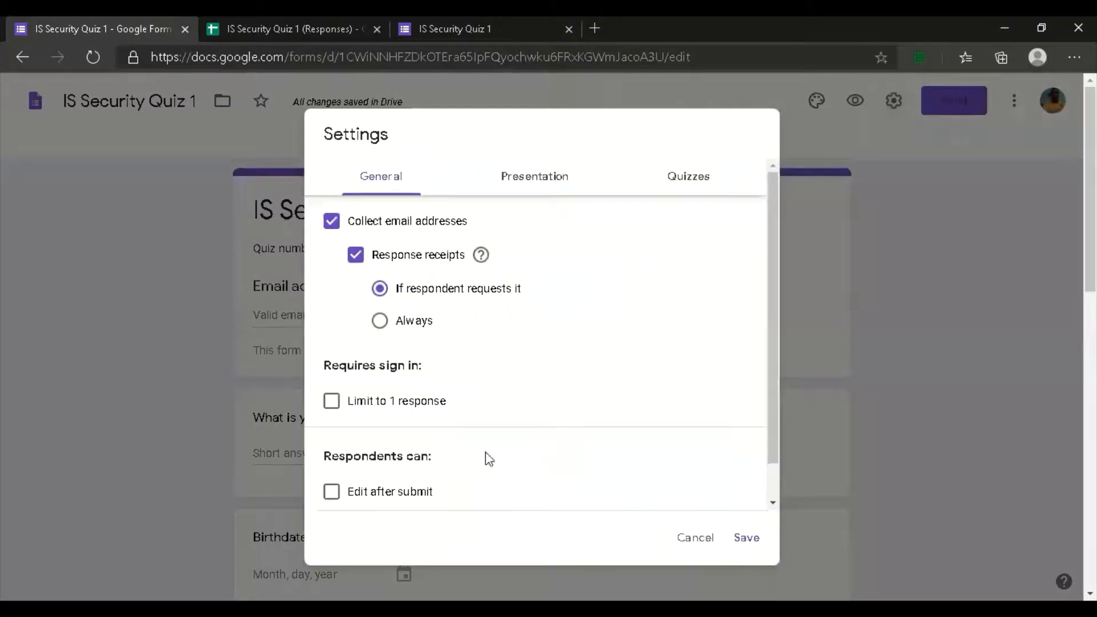
scroll(405, 477, "down", 2)
scroll(434, 479, "down", 4)
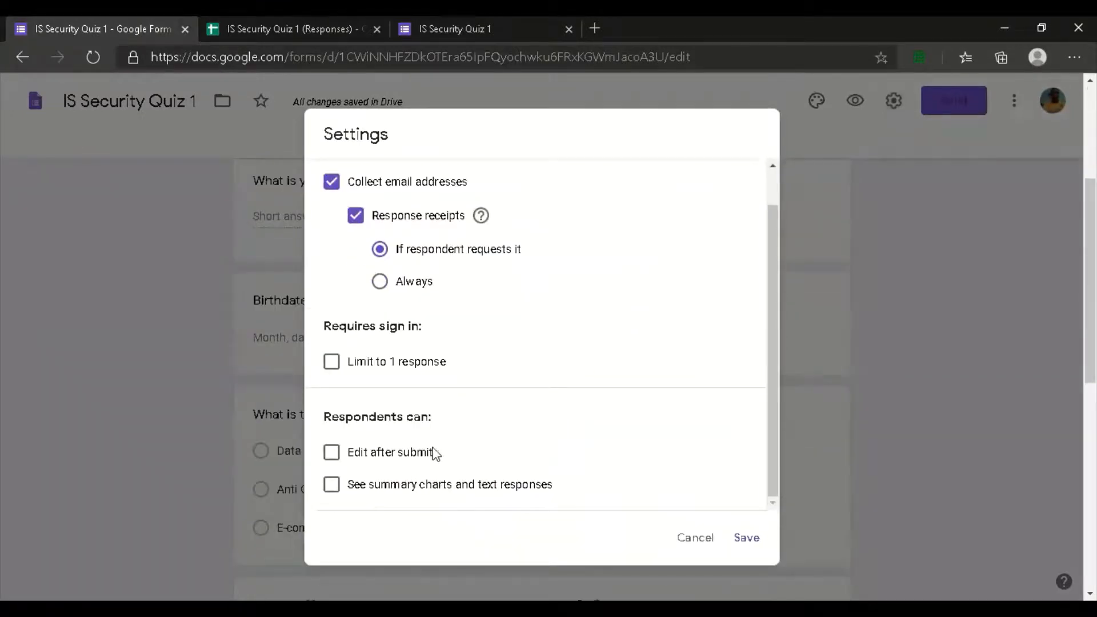
scroll(530, 383, "up", 1)
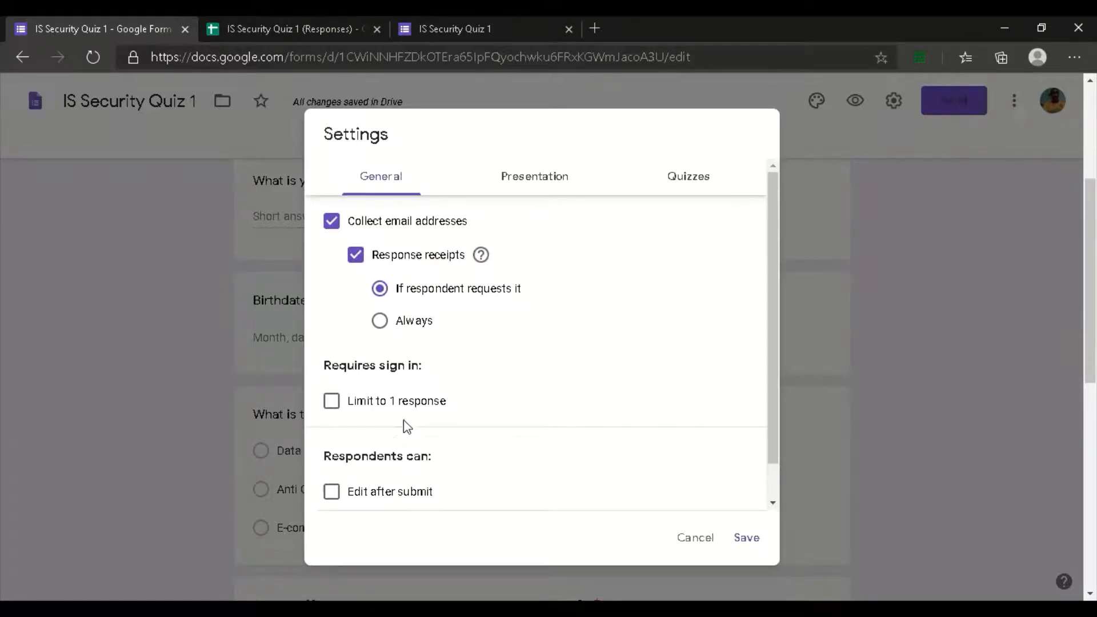
scroll(448, 443, "down", 1)
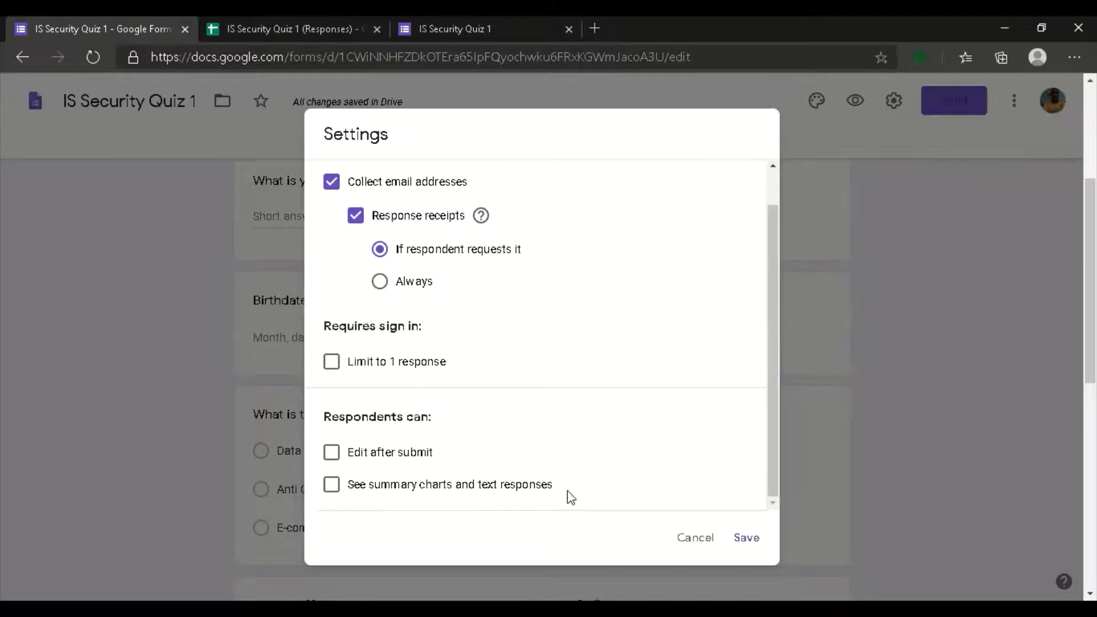
scroll(456, 472, "up", 2)
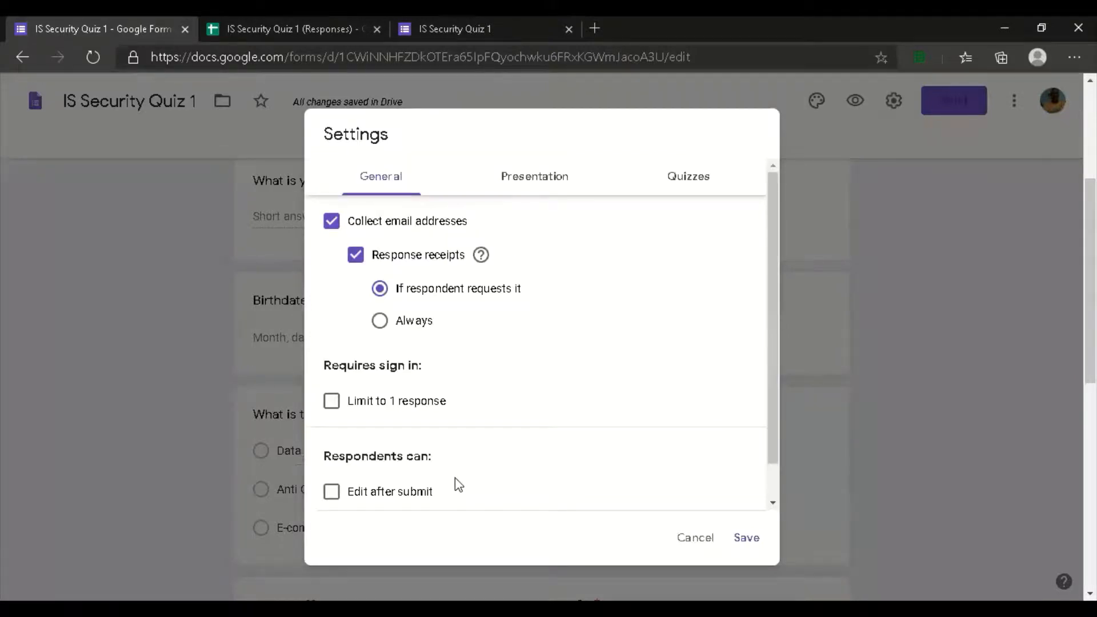
scroll(464, 543, "down", 3)
scroll(451, 455, "down", 1)
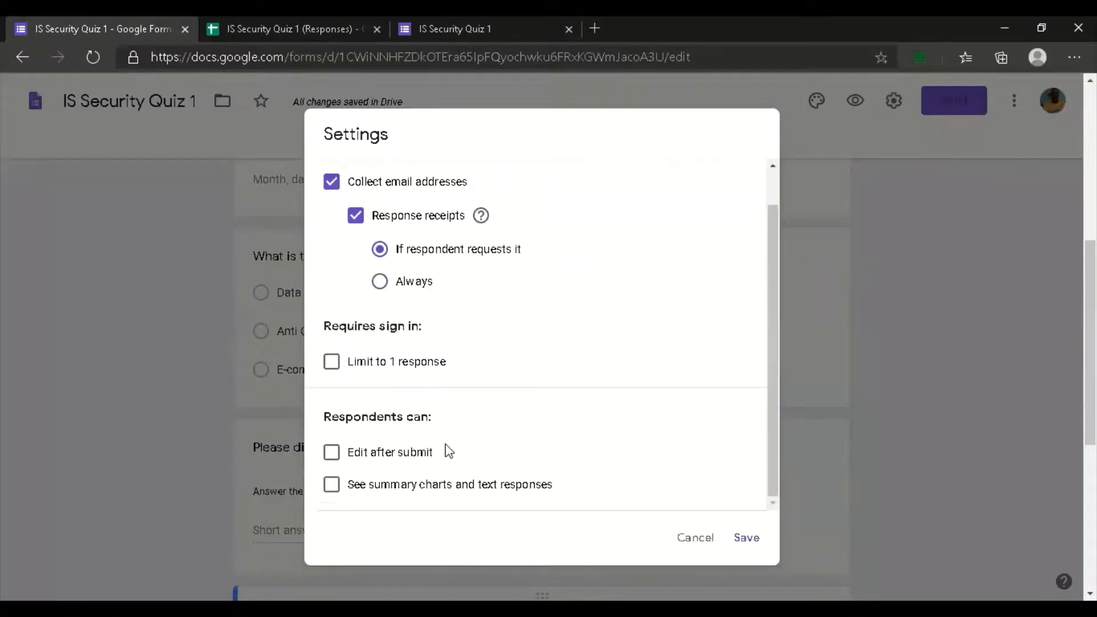
scroll(451, 433, "up", 1)
left_click(530, 190)
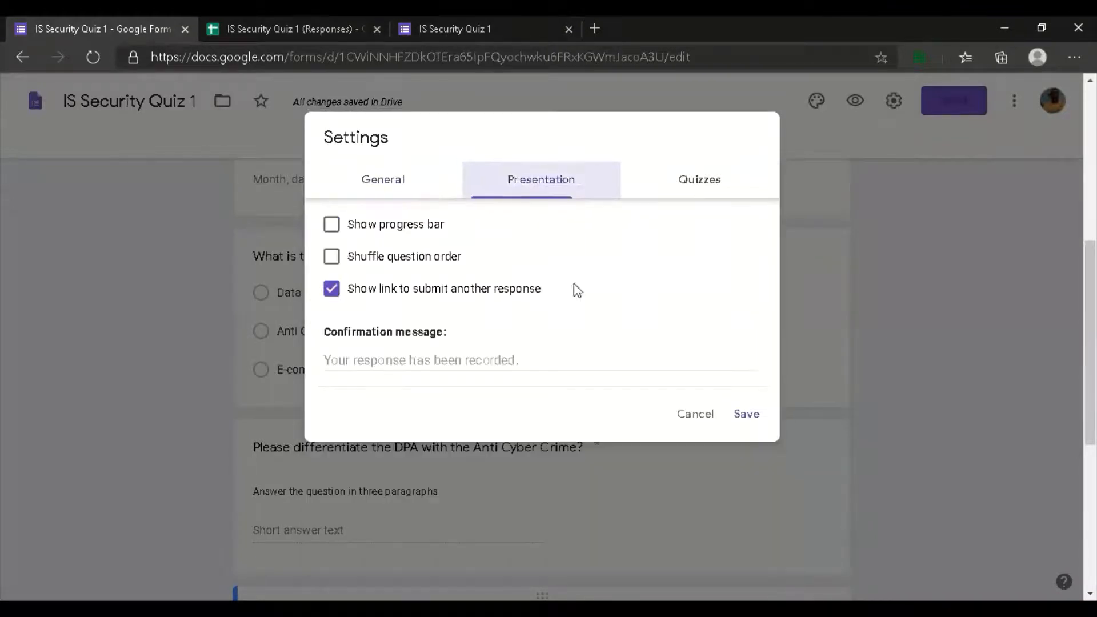
scroll(406, 308, "up", 4)
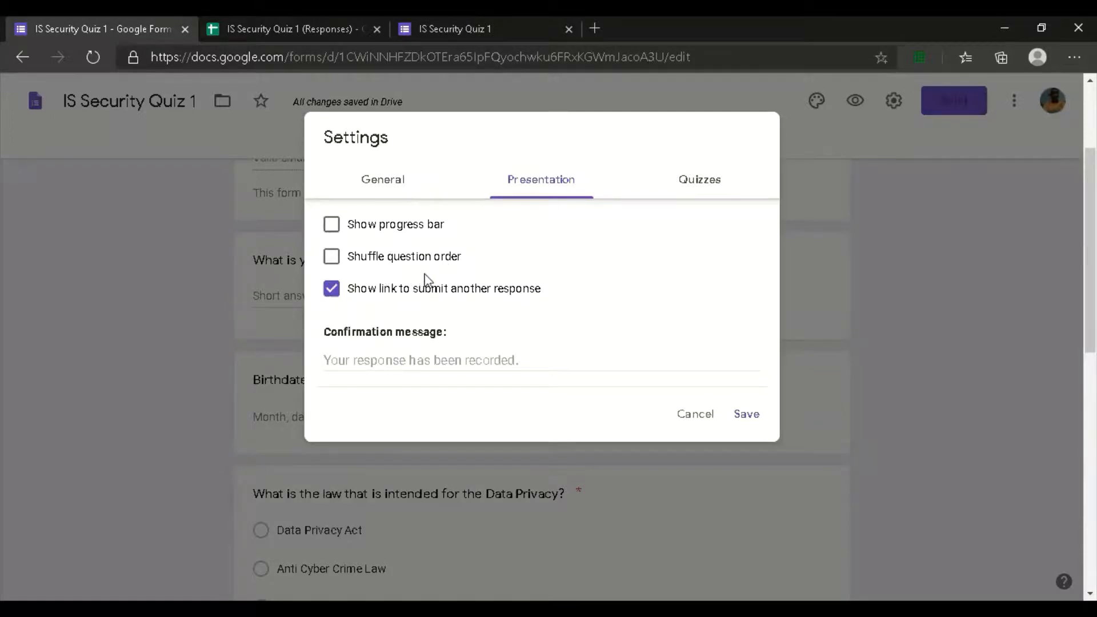
scroll(479, 319, "down", 3)
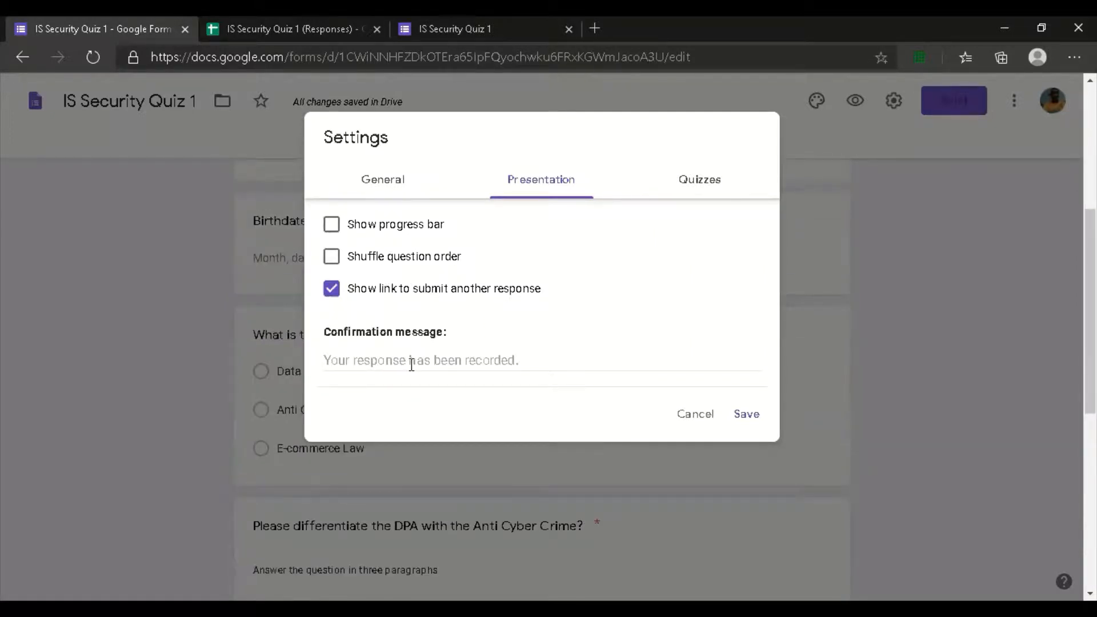
left_click(433, 362)
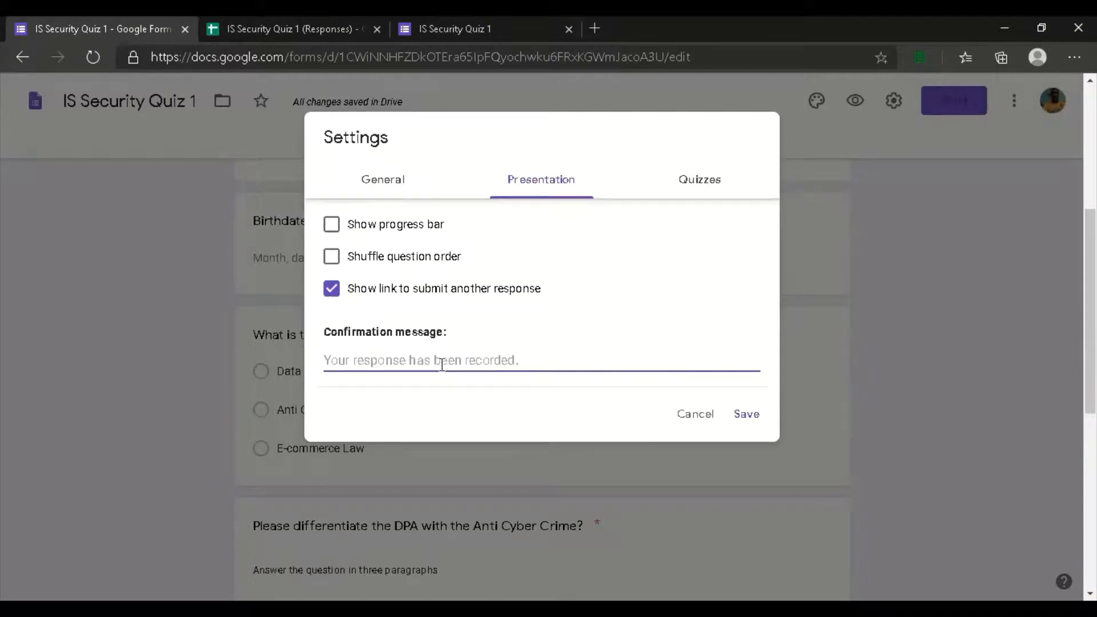
Turn the form into a quiz with grades released immediately after each submission, and save the settings
left_click(702, 180)
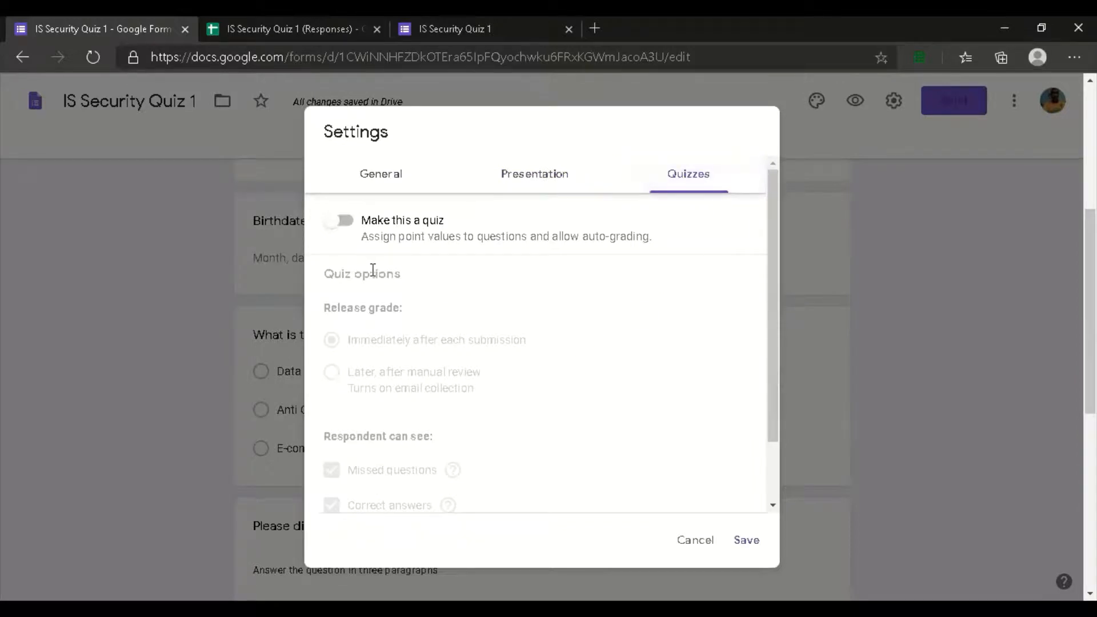
left_click(342, 222)
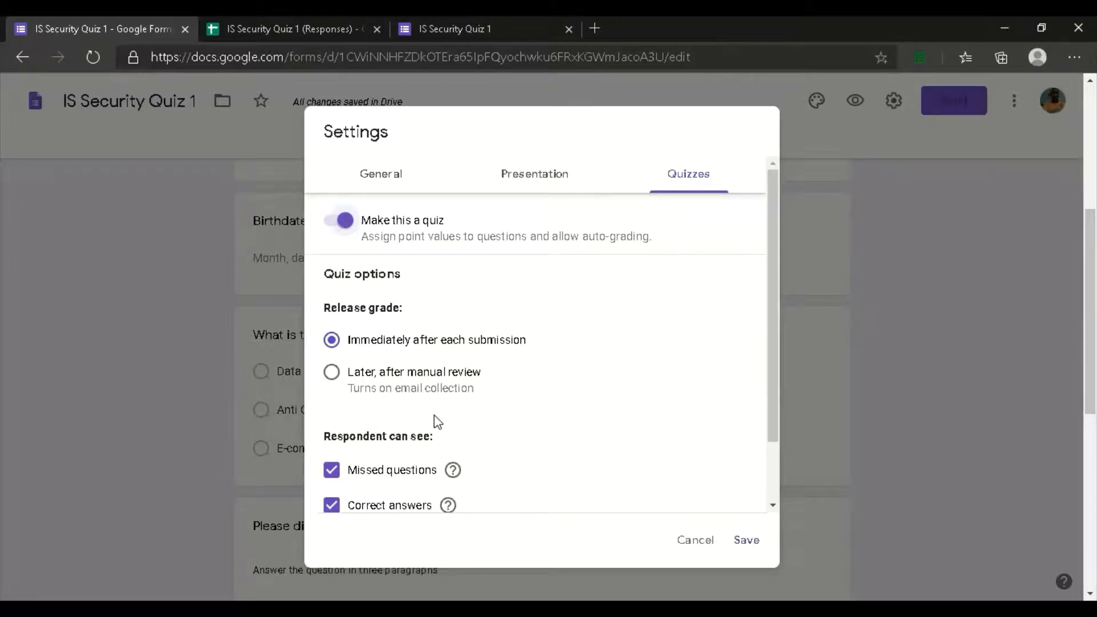
scroll(460, 514, "down", 3)
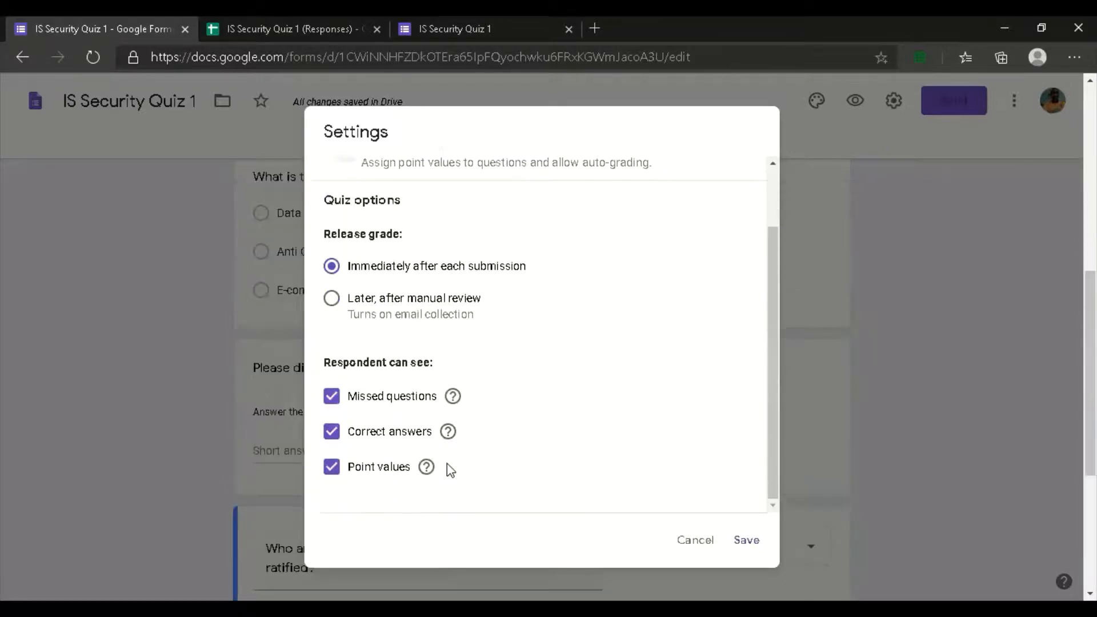
left_click(762, 540)
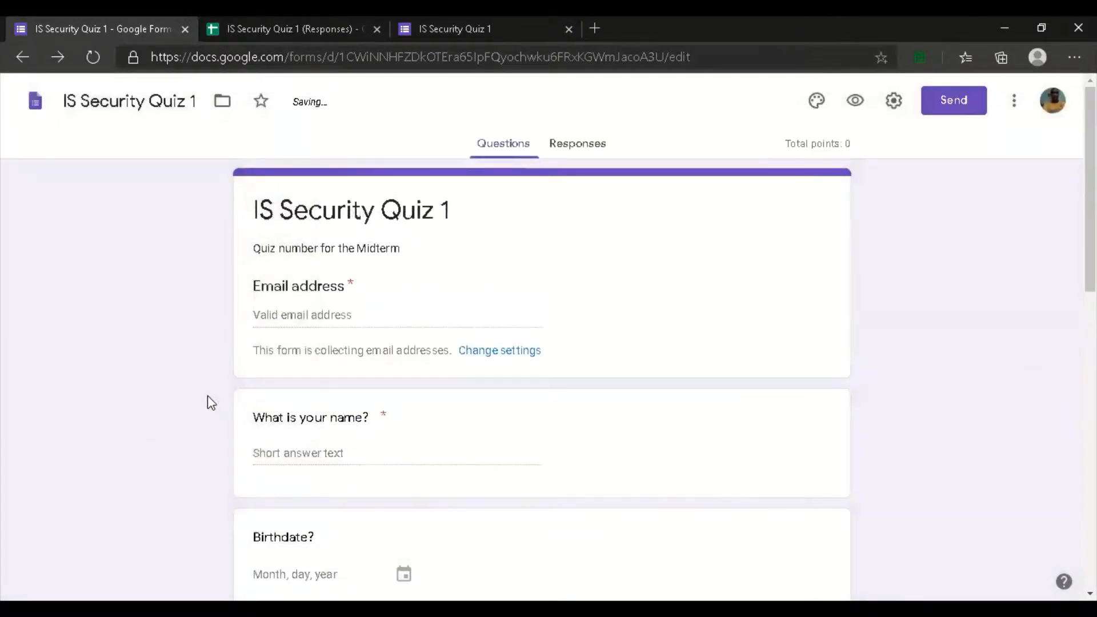
In the answer key of the Data Privacy law question, set 2 points and mark Data Privacy Act as the correct answer
scroll(211, 405, "down", 7)
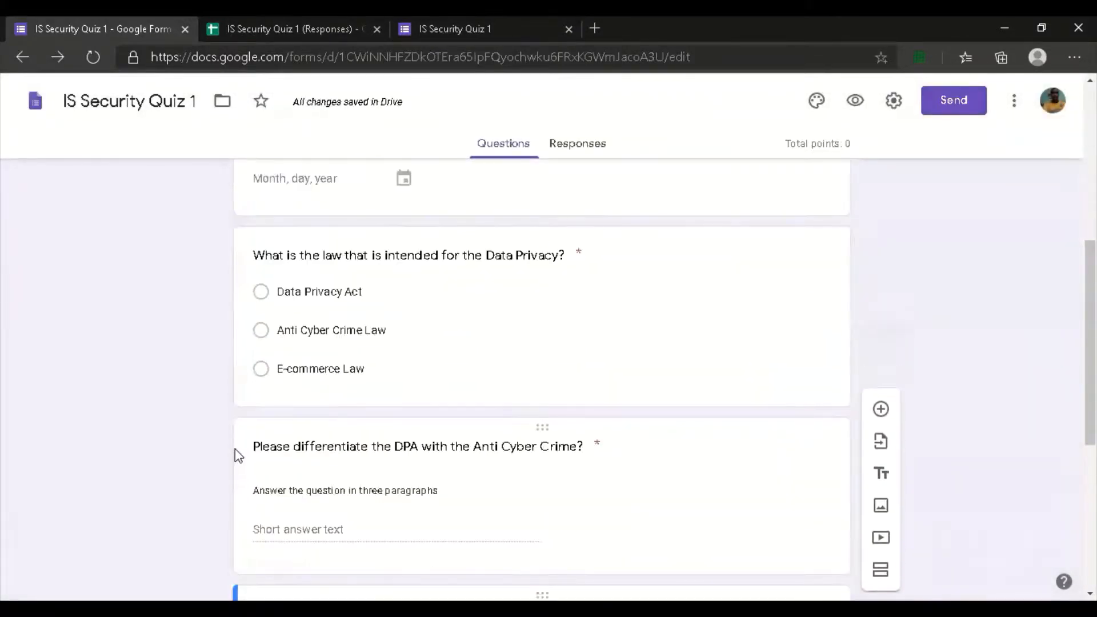
scroll(235, 451, "up", 1)
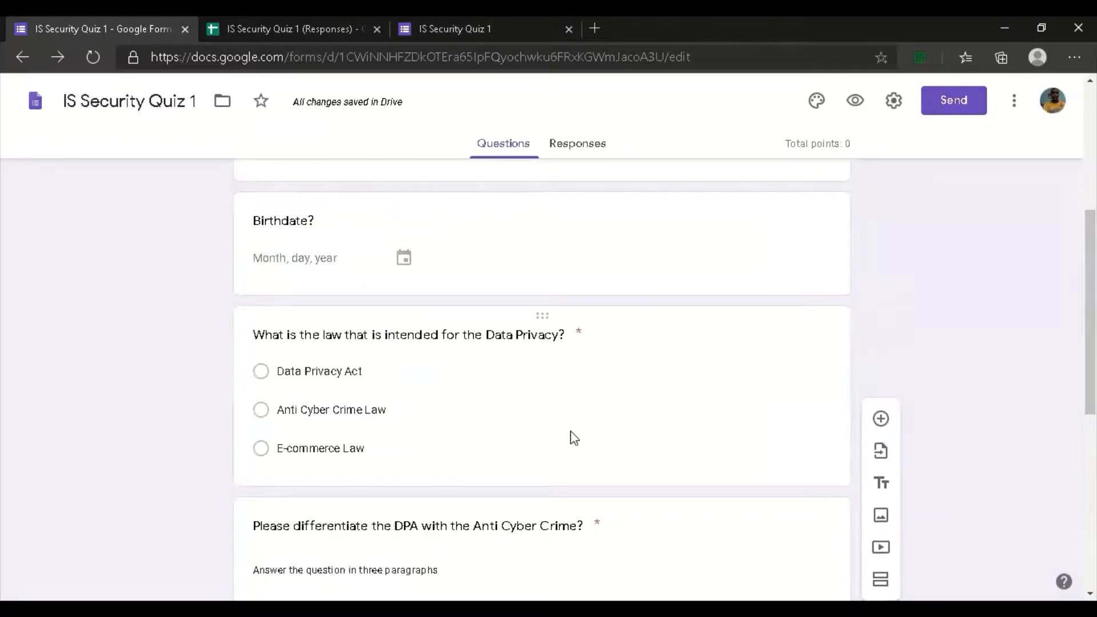
scroll(580, 410, "up", 1)
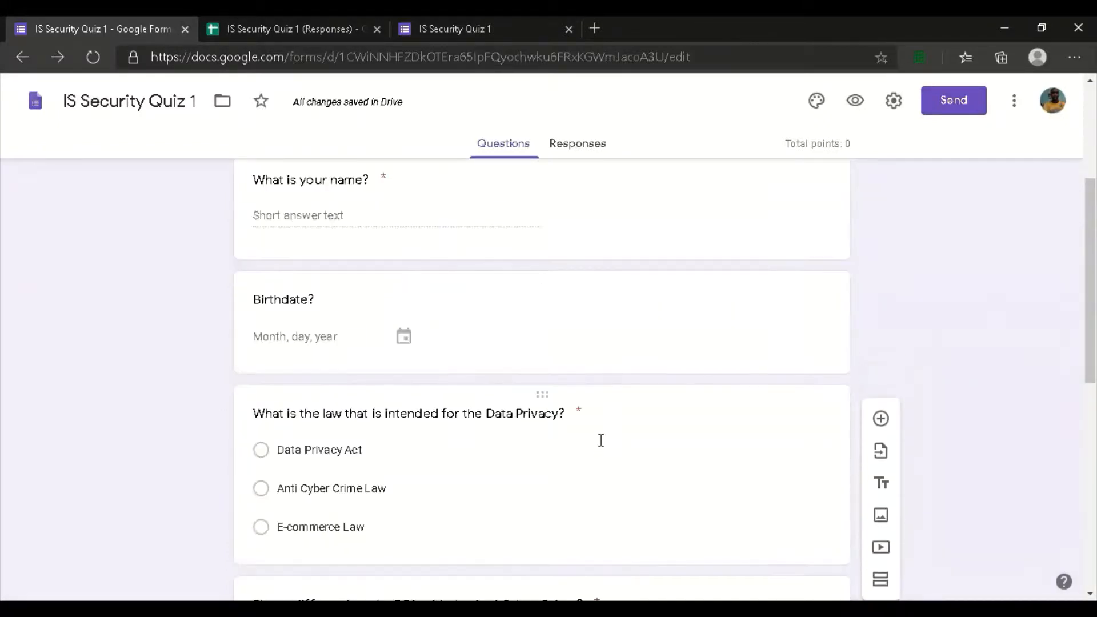
scroll(563, 486, "down", 1)
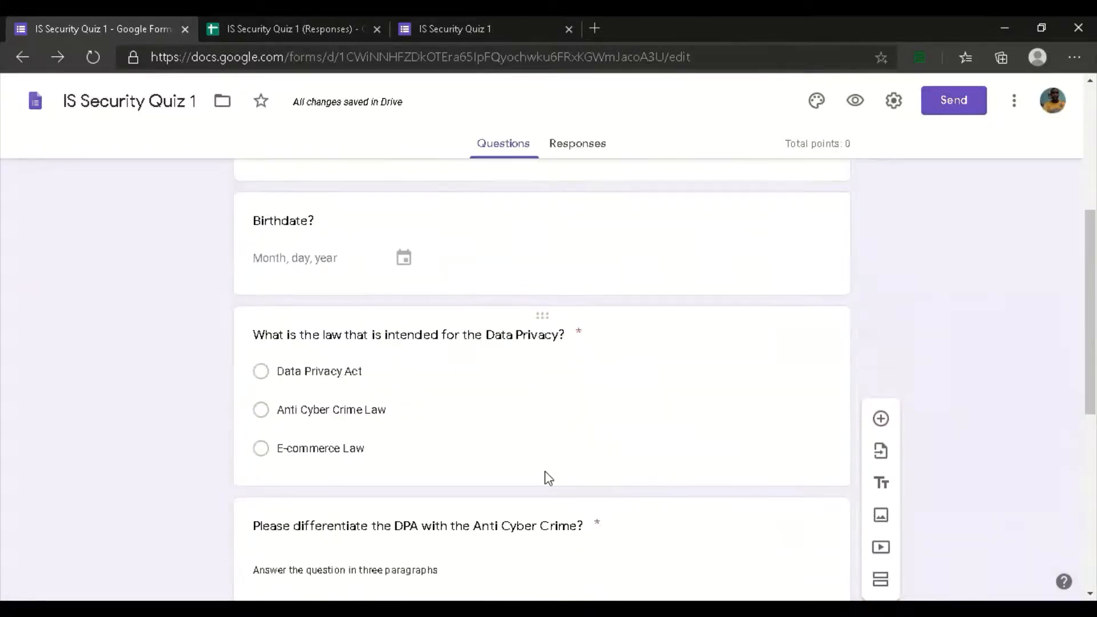
left_click(549, 468)
scroll(562, 472, "down", 2)
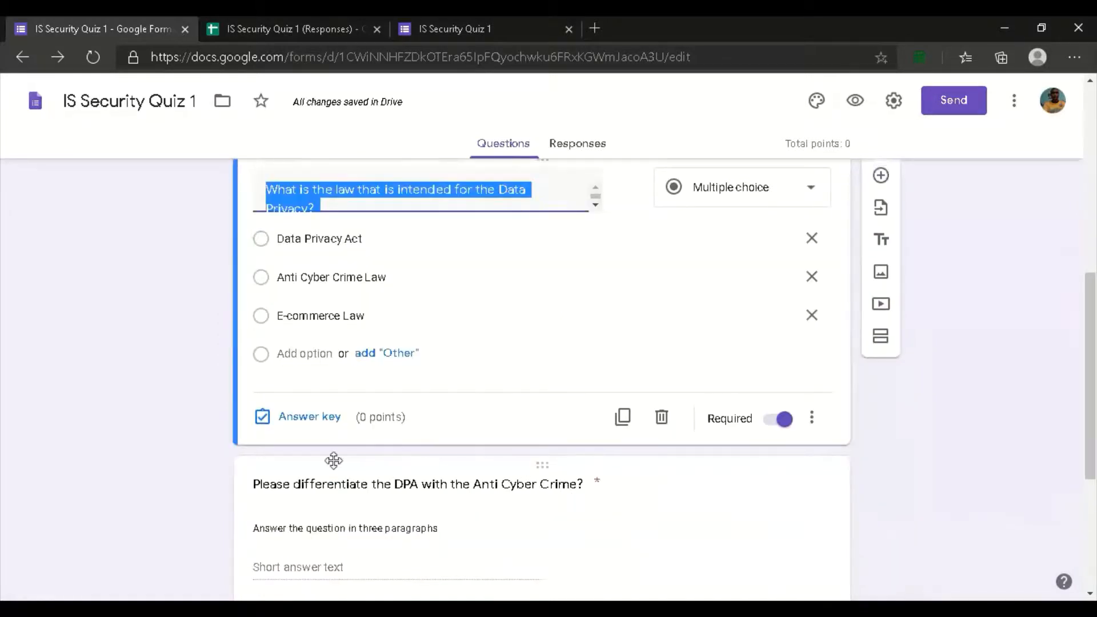
left_click(323, 421)
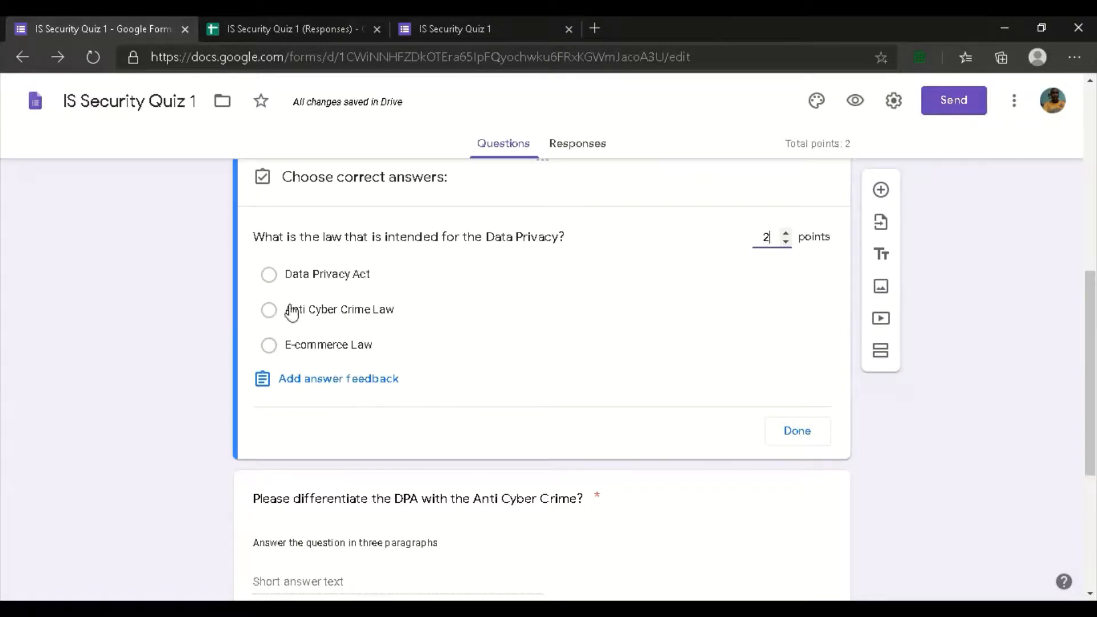
left_click(269, 275)
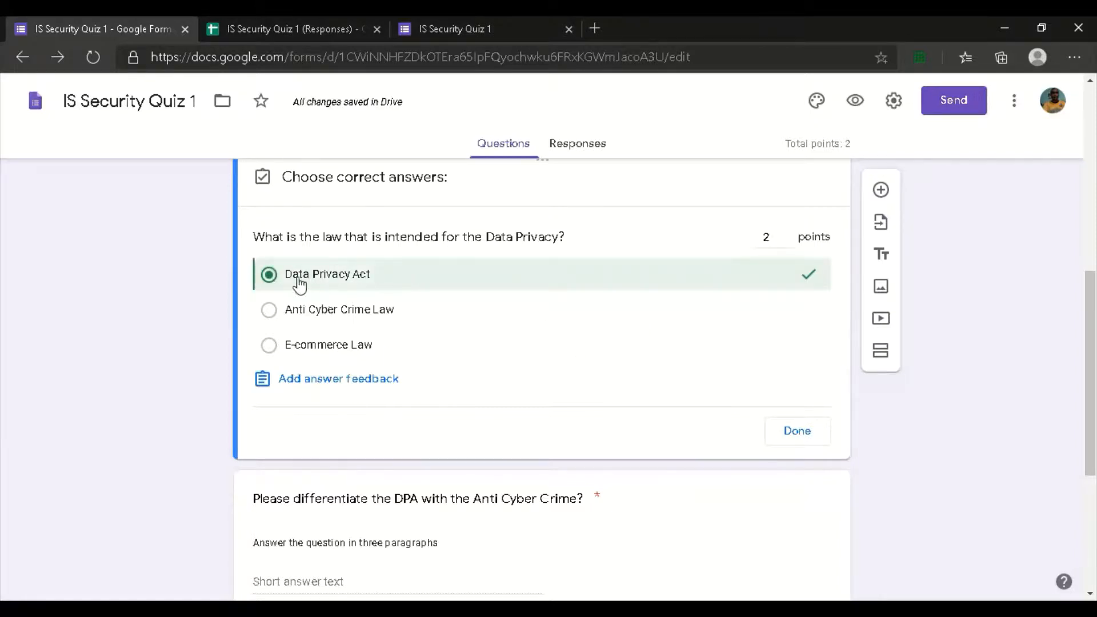
left_click(796, 438)
Add "This is only a sample explanation...." as a correct answer in the answer key of the DPA versus Anti Cyber Crime question
scroll(403, 457, "down", 4)
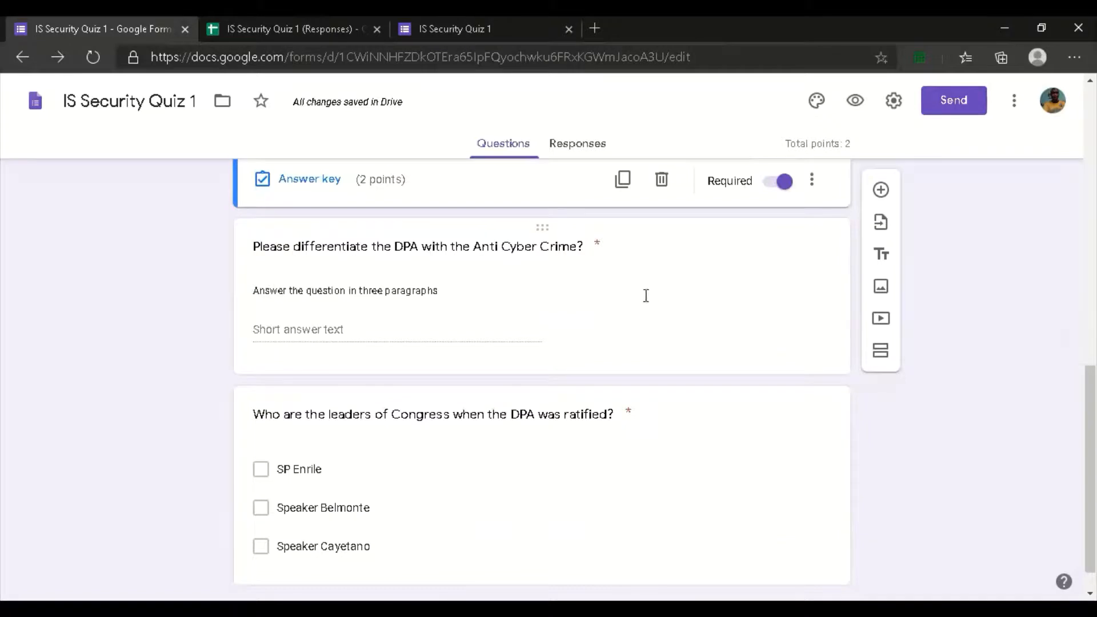
left_click(646, 328)
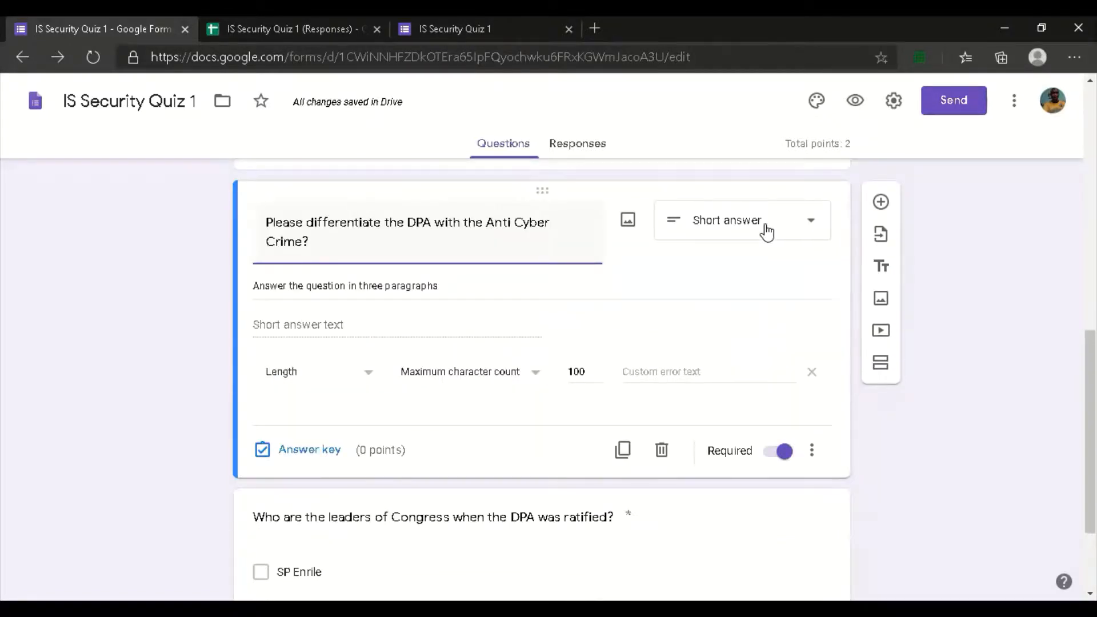
left_click(296, 455)
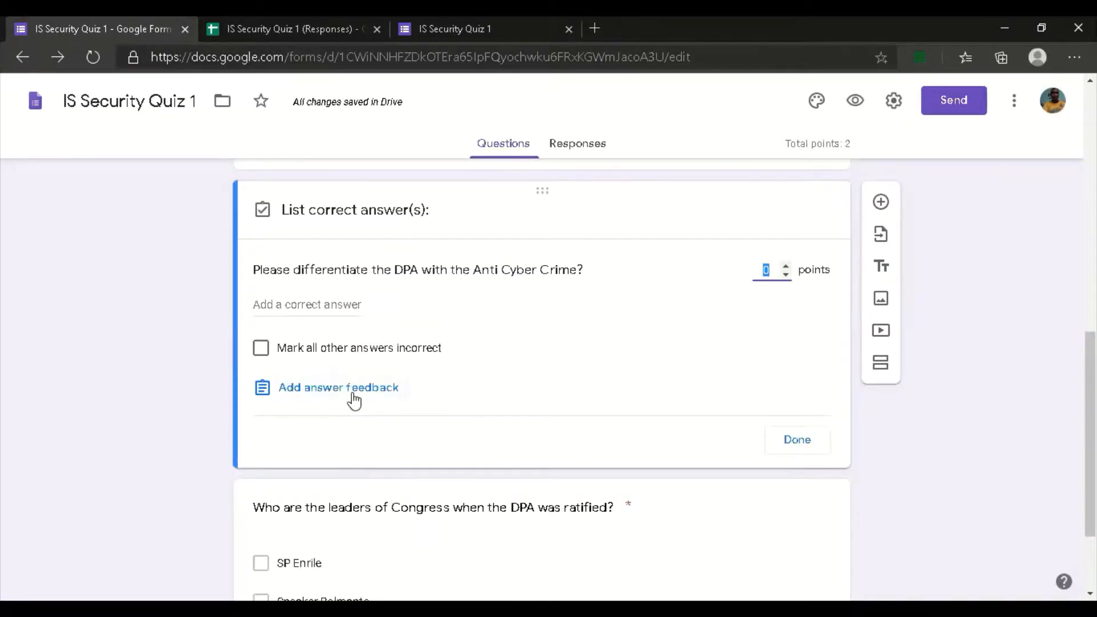
scroll(462, 367, "up", 1)
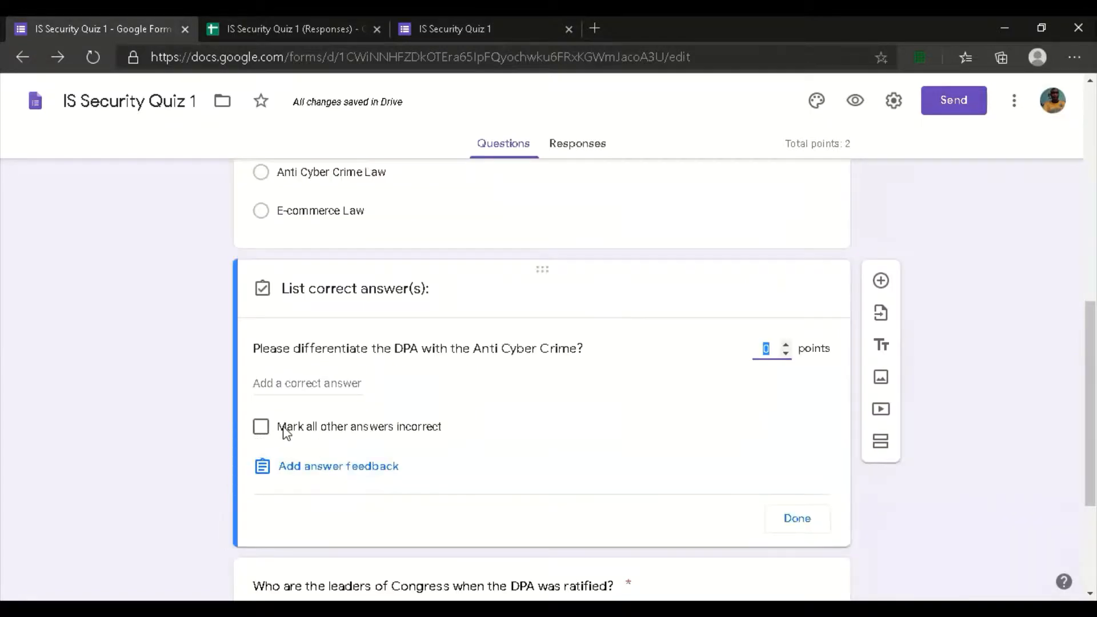
left_click(318, 384)
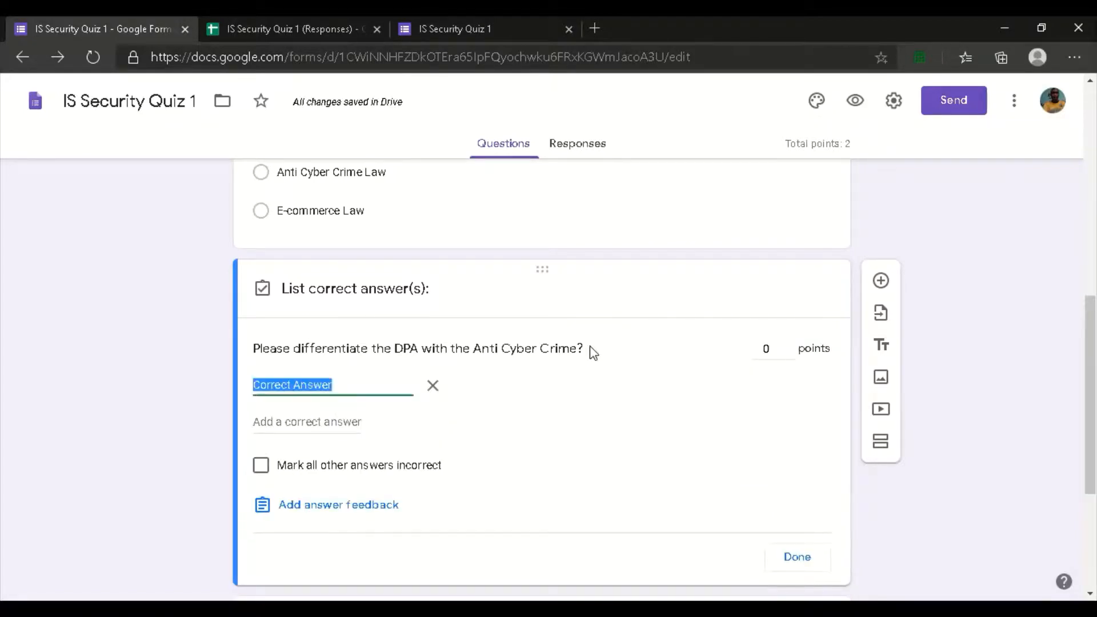
type("This")
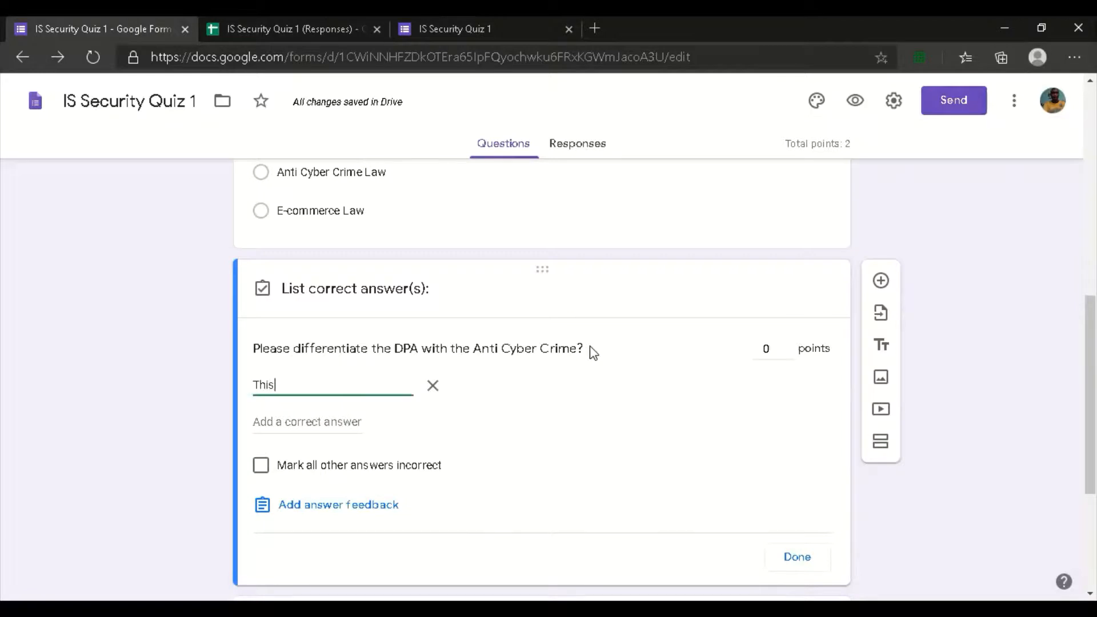
type(" is onl")
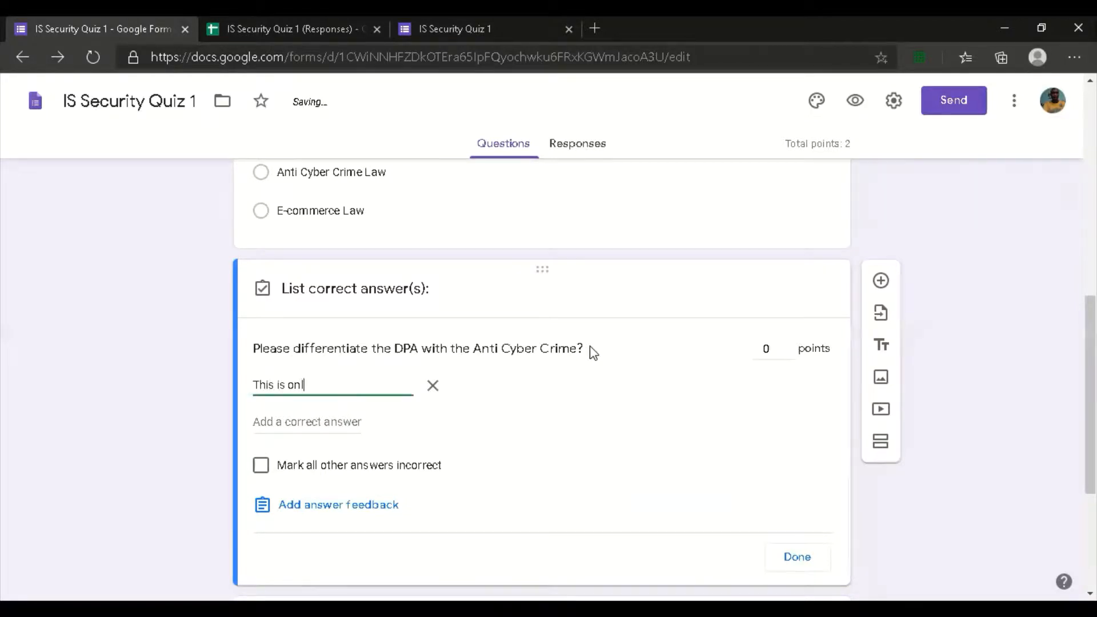
type("y a sample explanati")
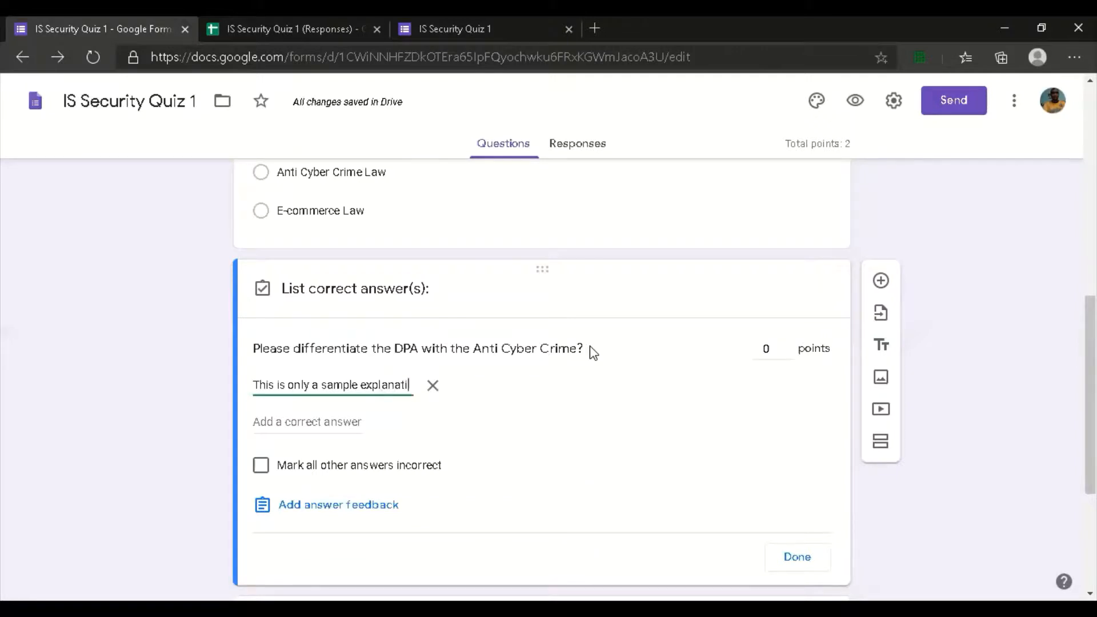
type("on....")
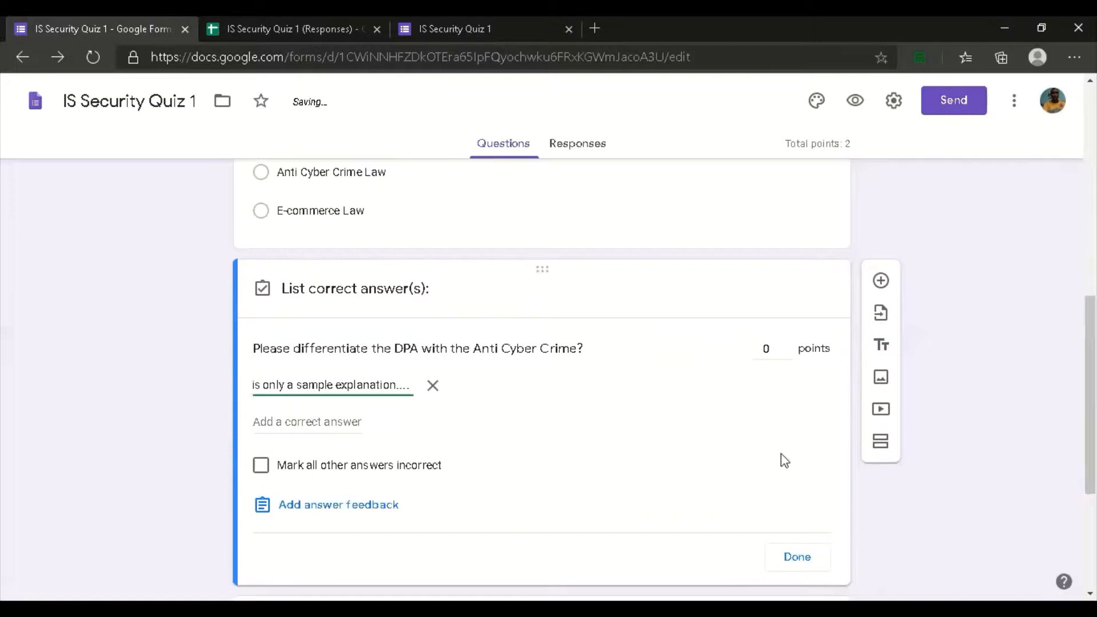
Assign 10 points to the DPA versus Anti Cyber Crime question and finish its answer key
left_click(768, 348)
type("10")
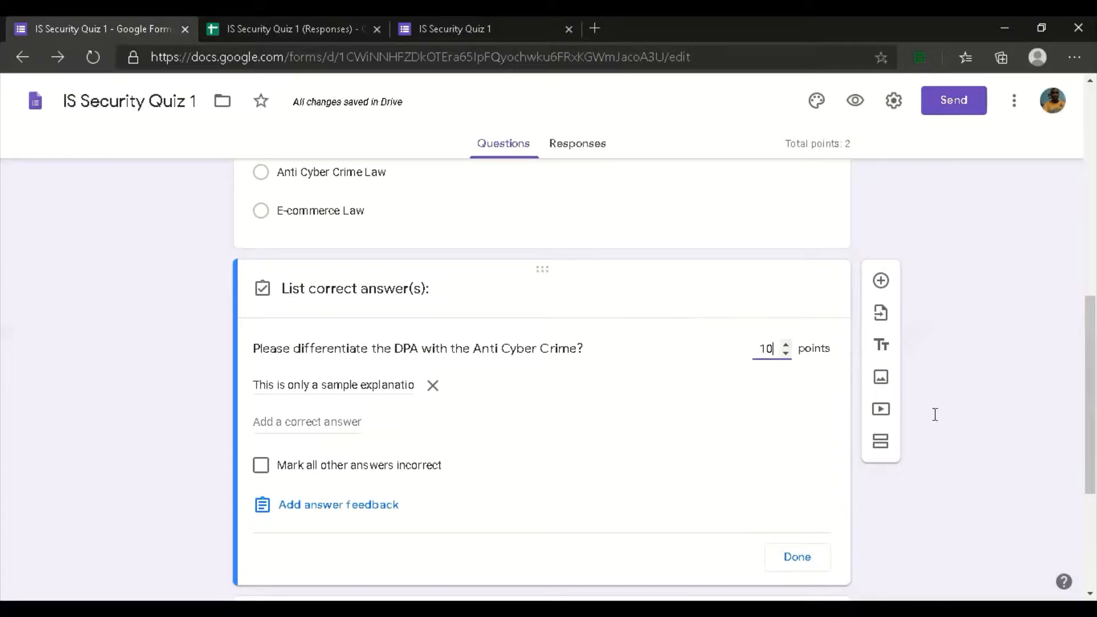
left_click(796, 557)
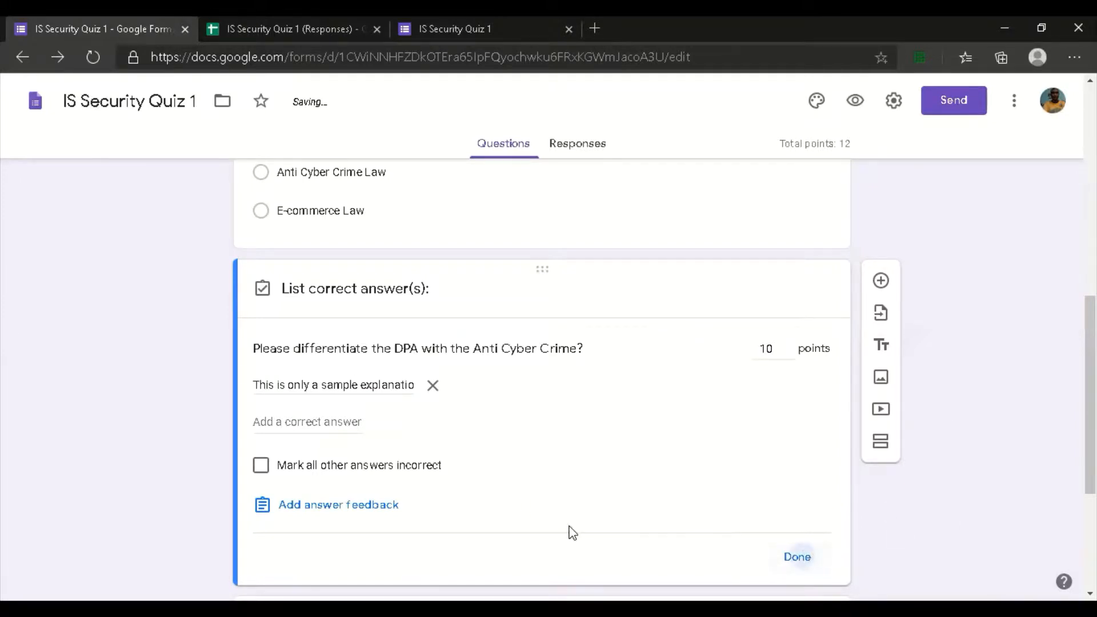
scroll(320, 472, "down", 1)
scroll(352, 466, "down", 1)
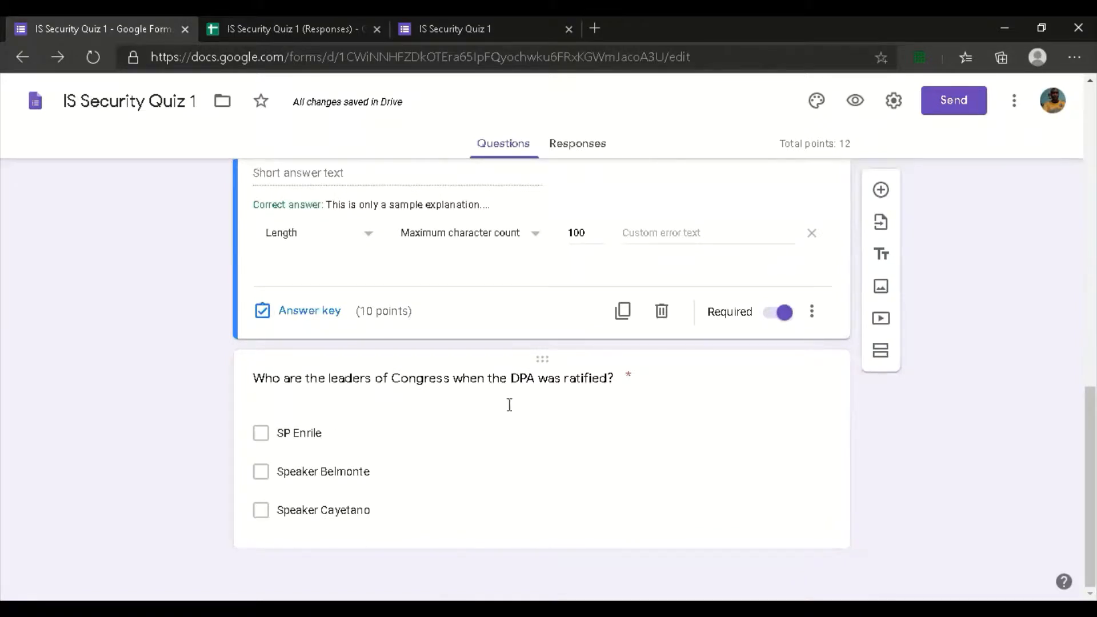
In the answer key of the Congress leaders question, set 5 points and mark SP Enrile and Speaker Belmonte as correct answers
left_click(581, 463)
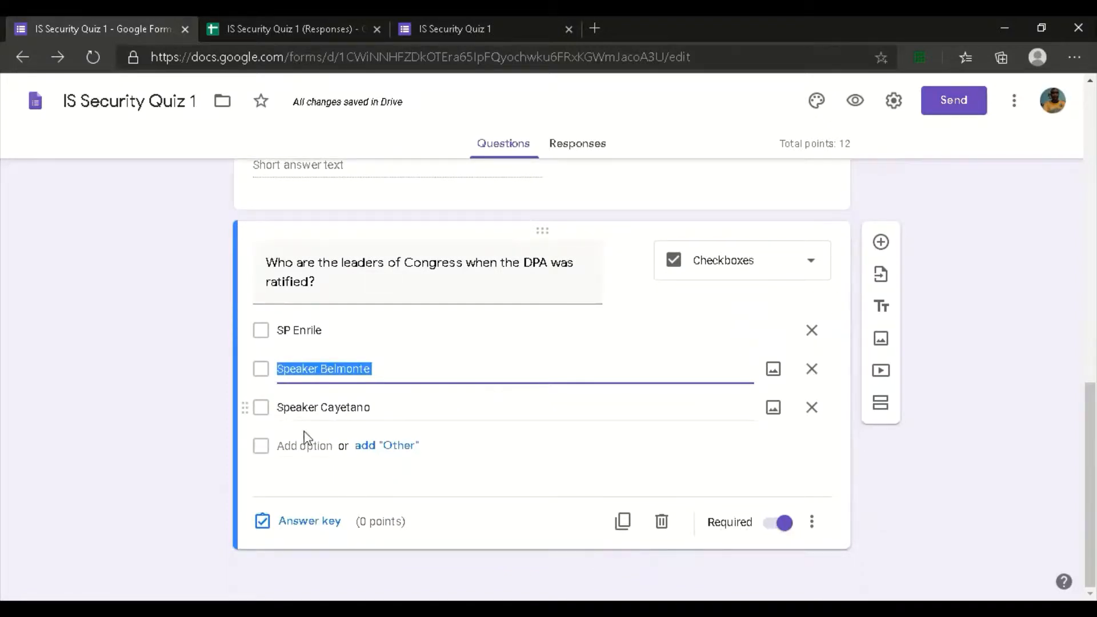
left_click(323, 534)
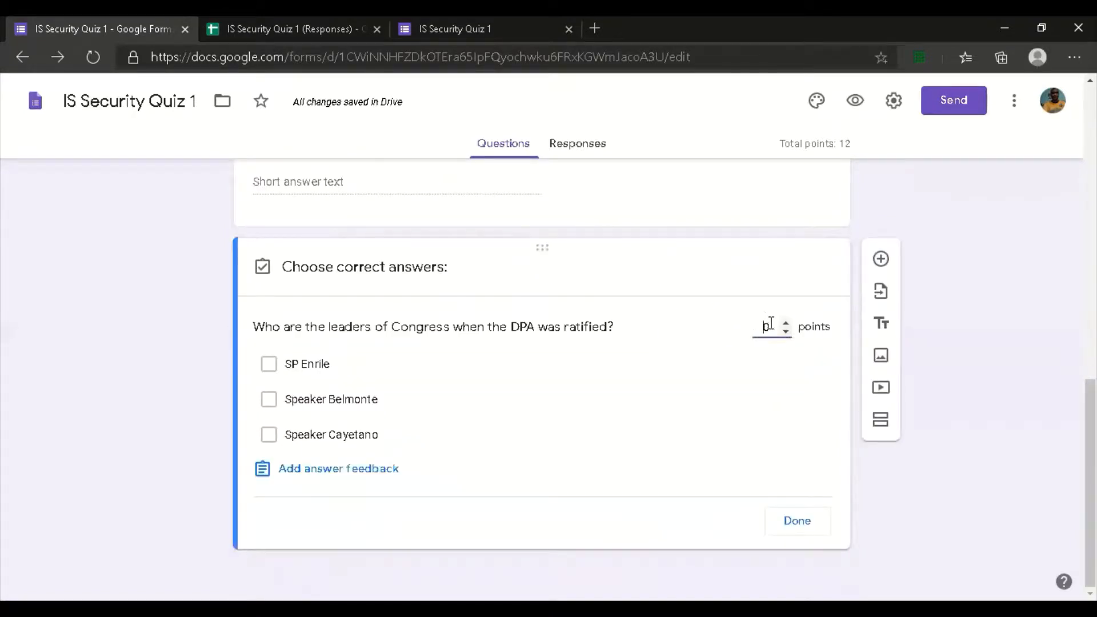
type("5")
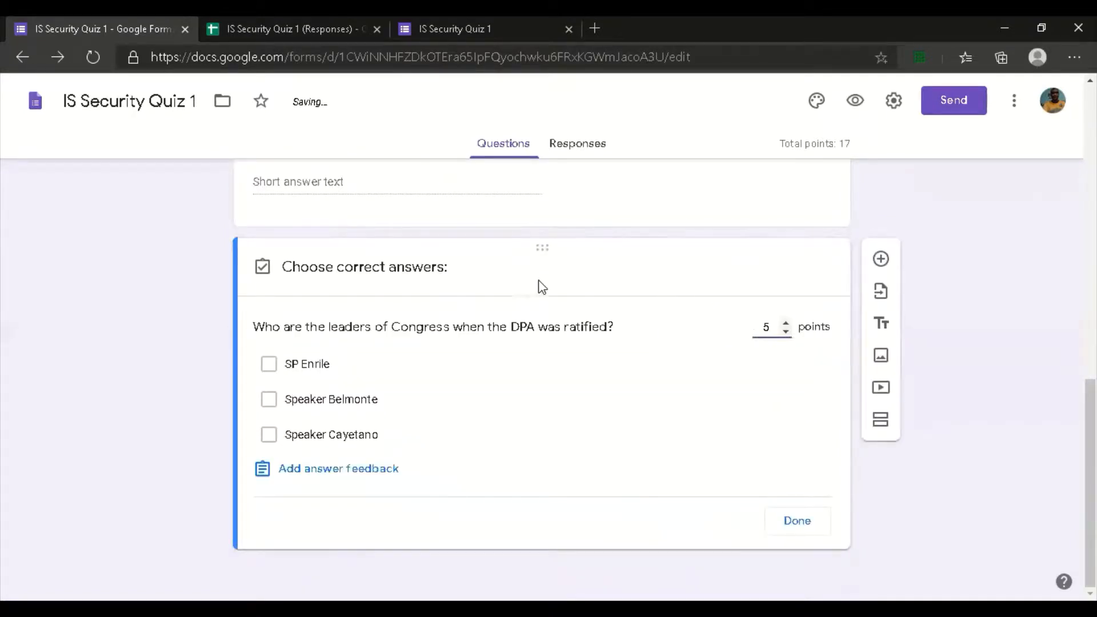
left_click(269, 369)
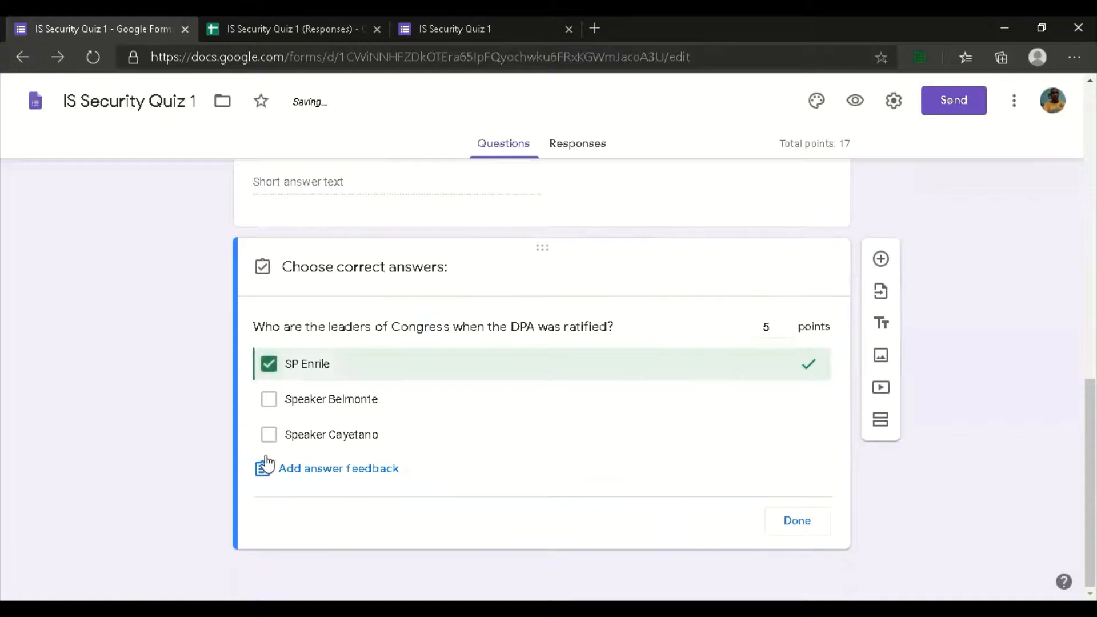
left_click(269, 400)
left_click(799, 522)
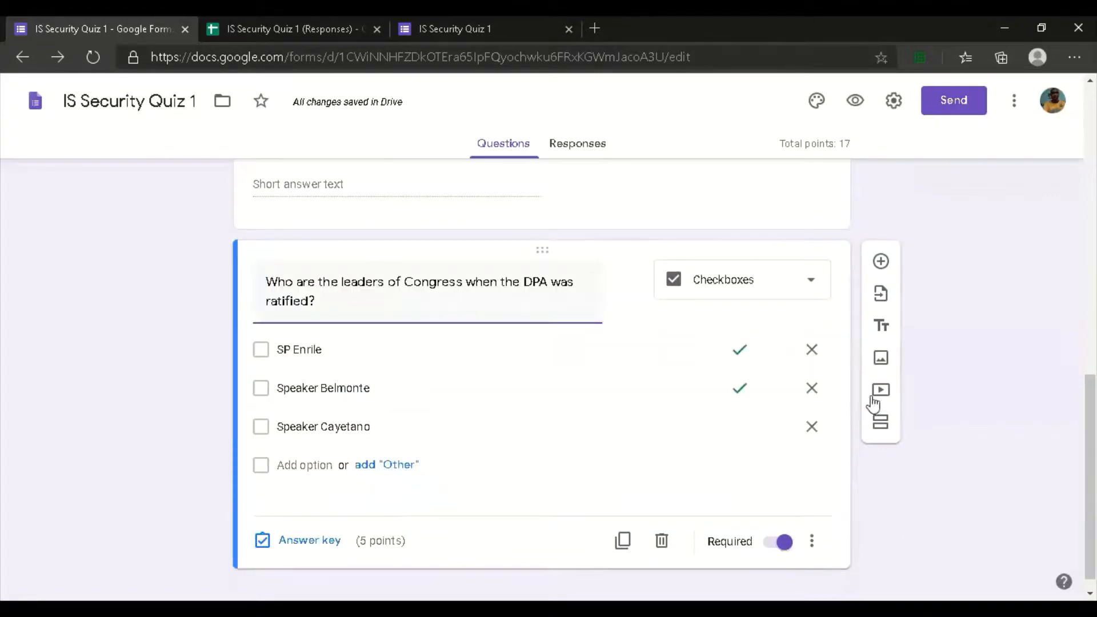
Generate a shortened link for sending the quiz form and copy it to the clipboard
scroll(426, 384, "up", 6)
scroll(459, 386, "up", 5)
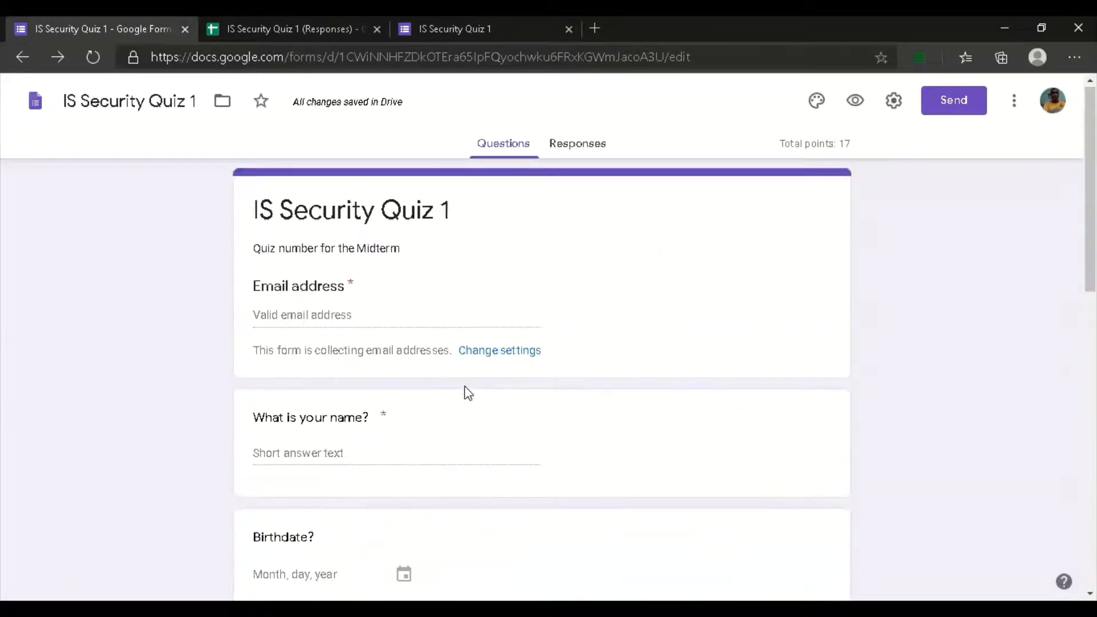
left_click(955, 107)
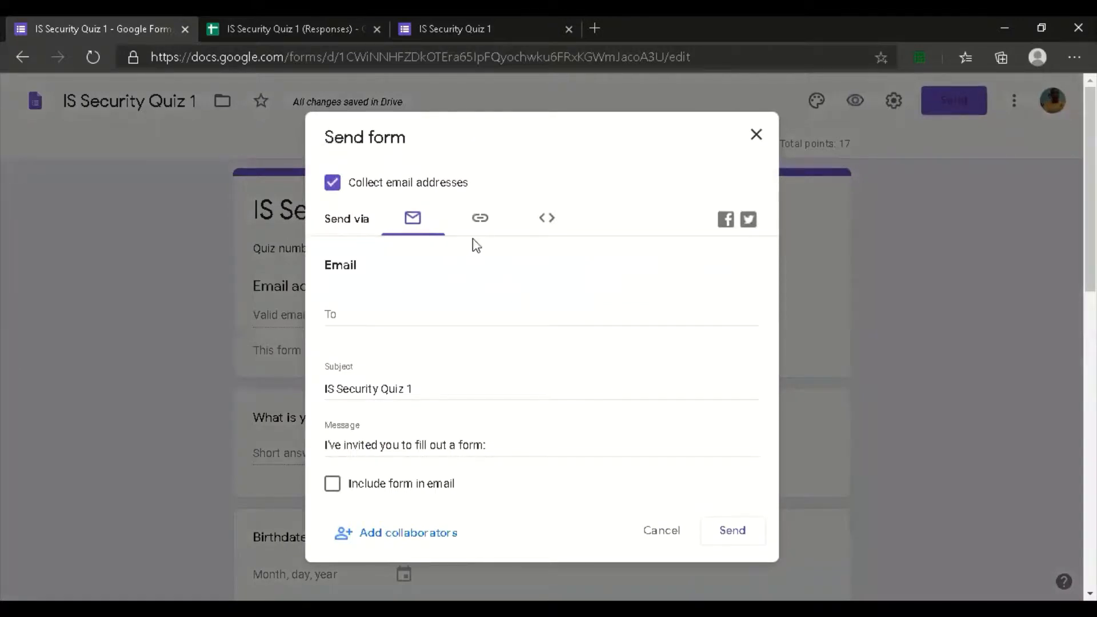
left_click(479, 224)
scroll(562, 378, "down", 1)
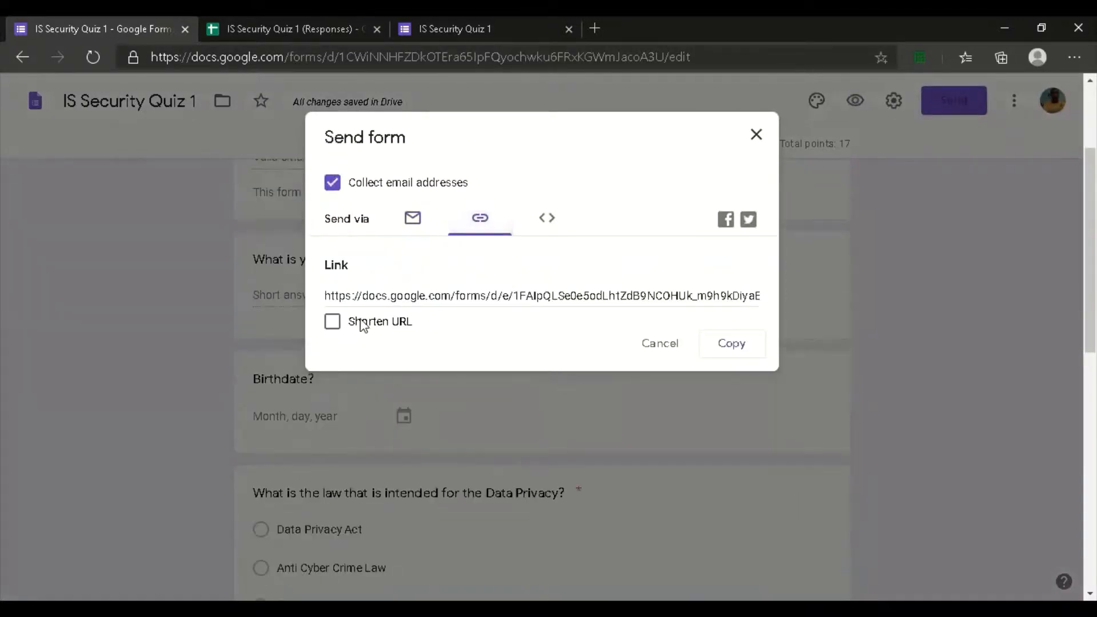
left_click(359, 321)
left_click(731, 346)
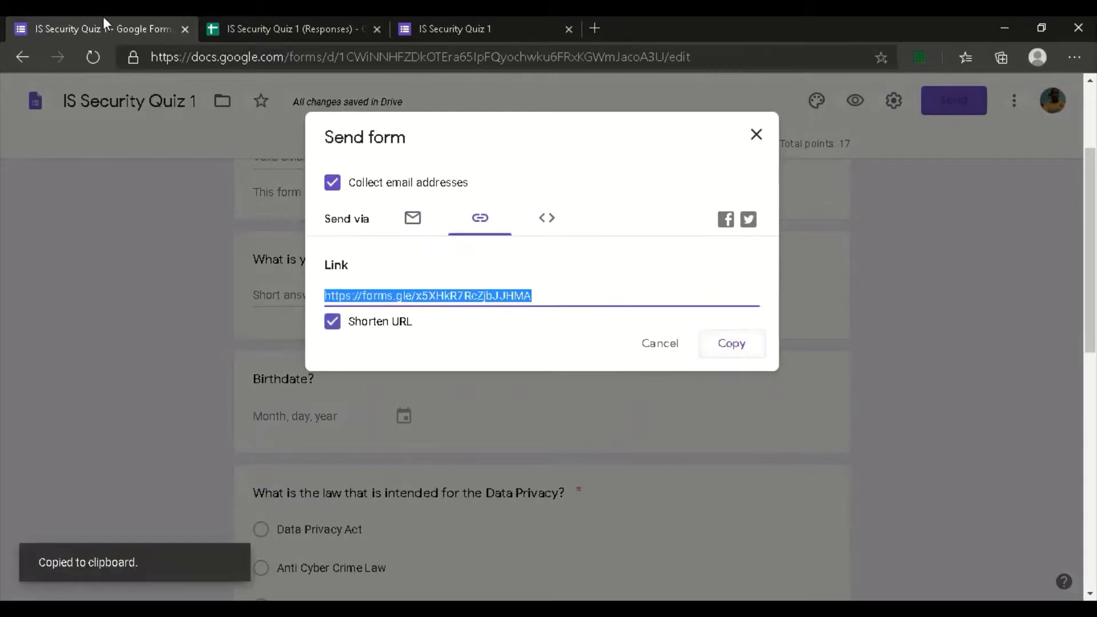
Load the copied short link in the existing respondent view of the quiz and look over the questions with their points
left_click(466, 31)
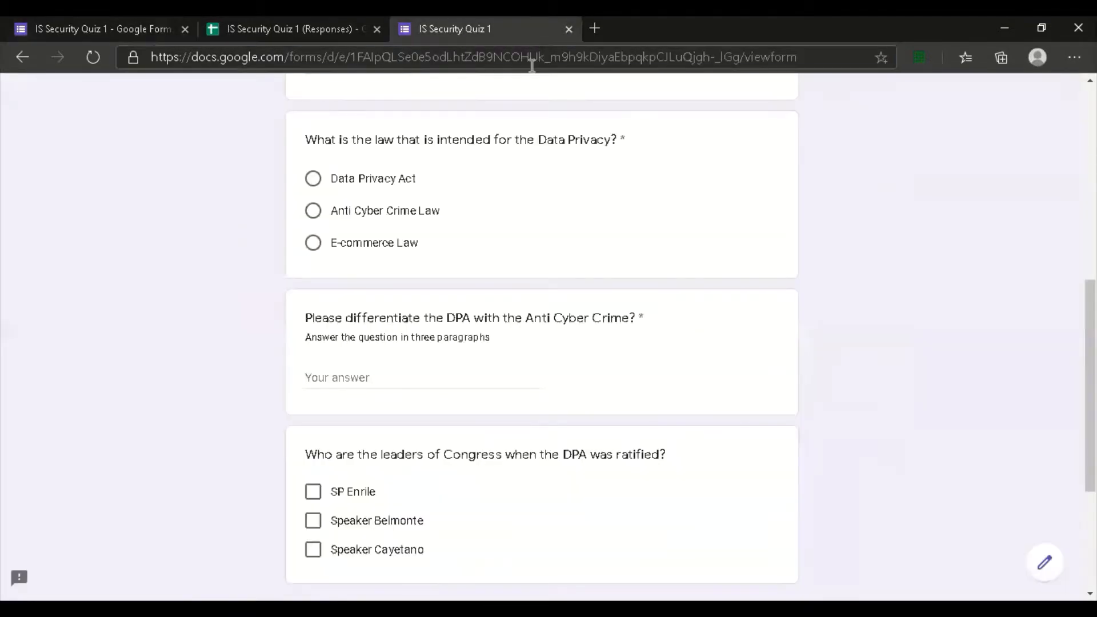
left_click(559, 48)
key("ctrl+v")
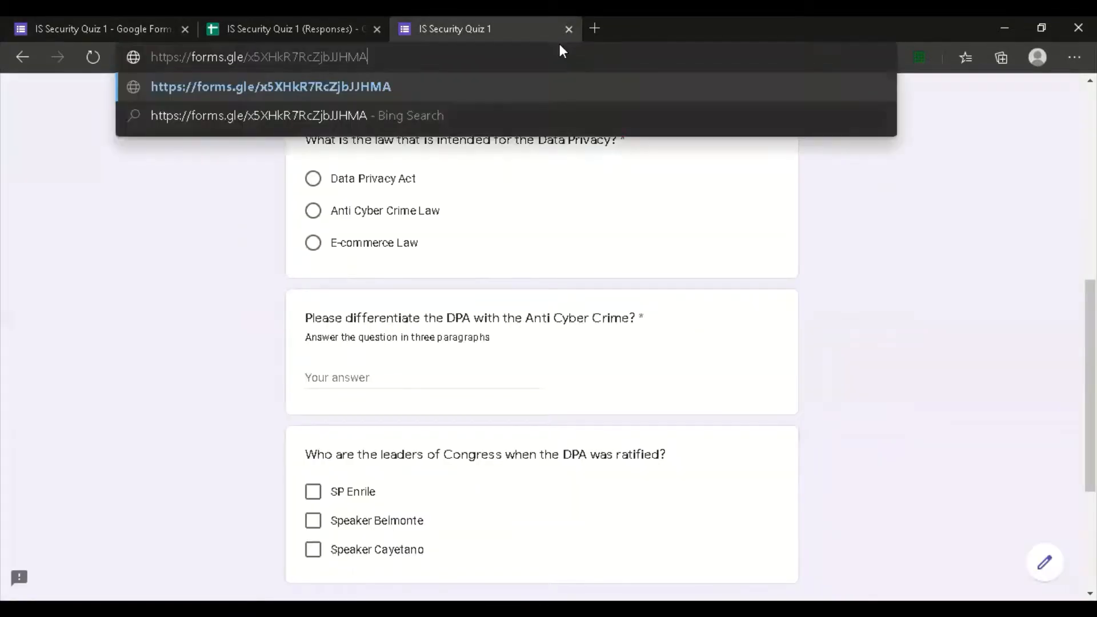
key("Return")
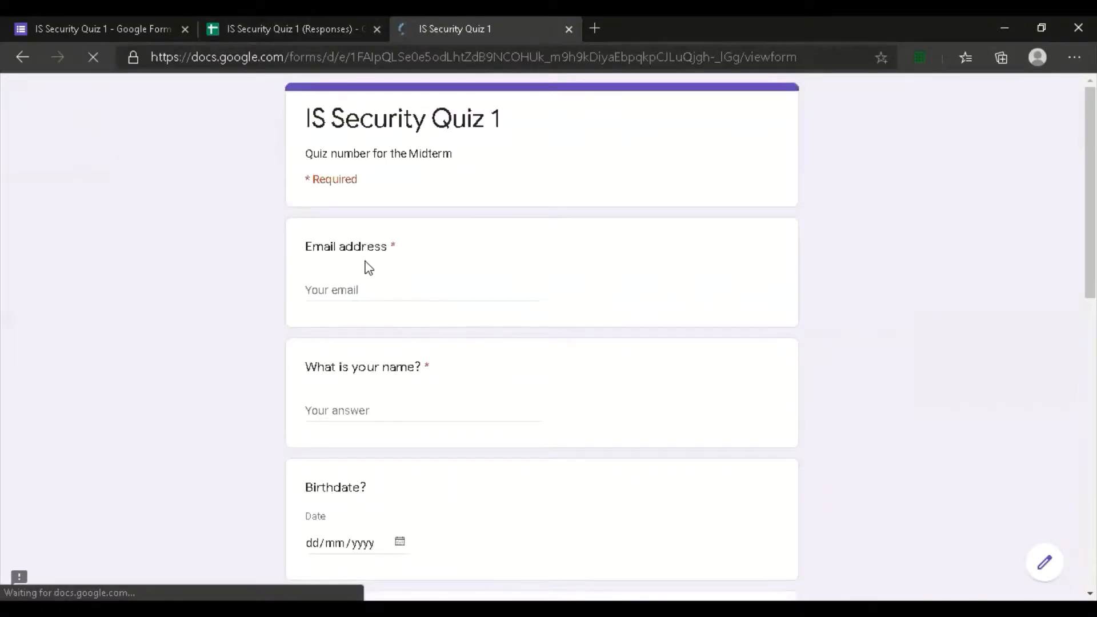
scroll(265, 421, "down", 8)
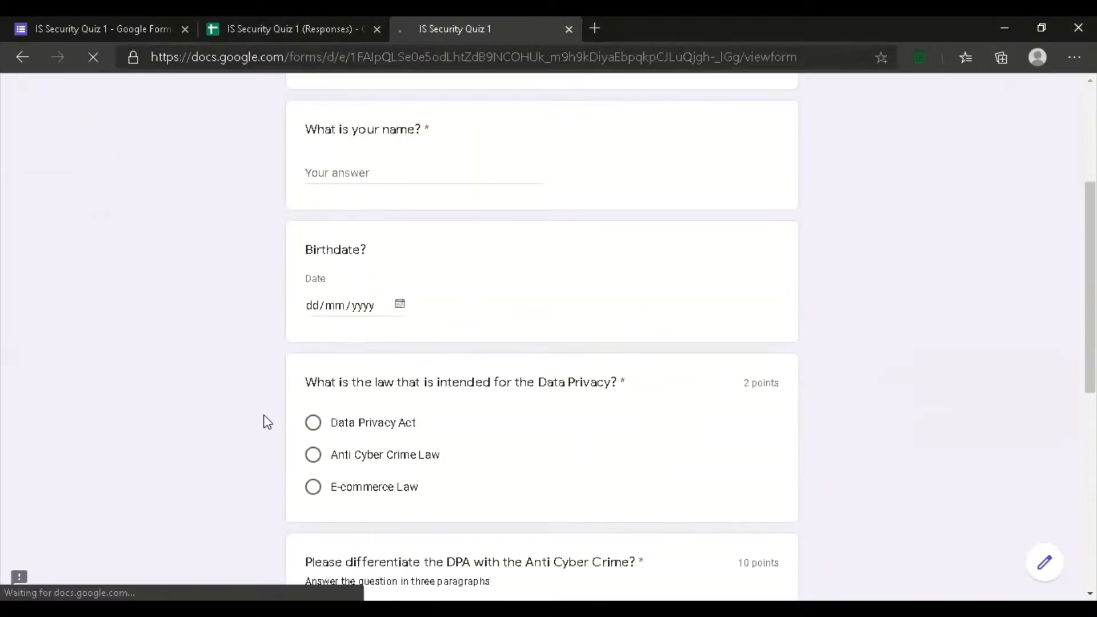
scroll(286, 411, "up", 8)
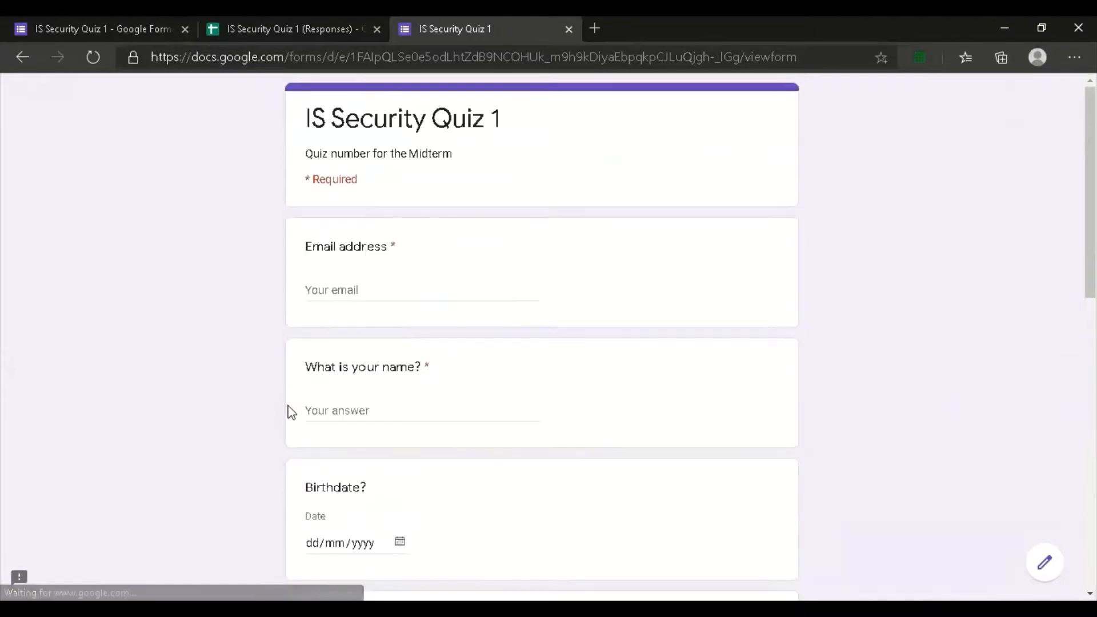
Fill in the respondent's email address and name using the first saved autofill entry
left_click(352, 289)
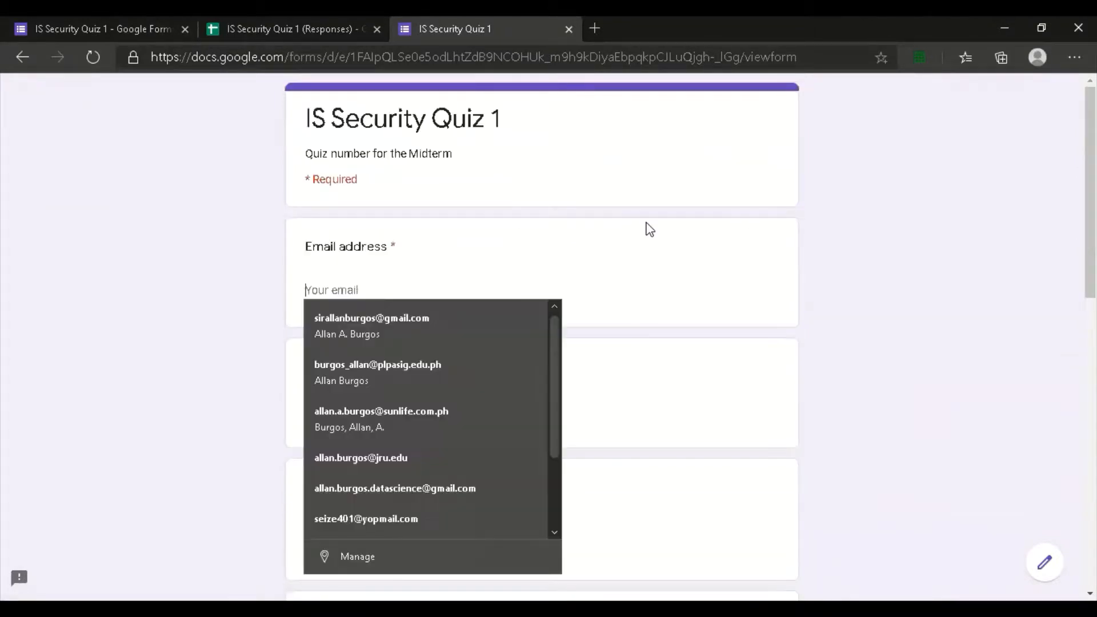
key("Escape")
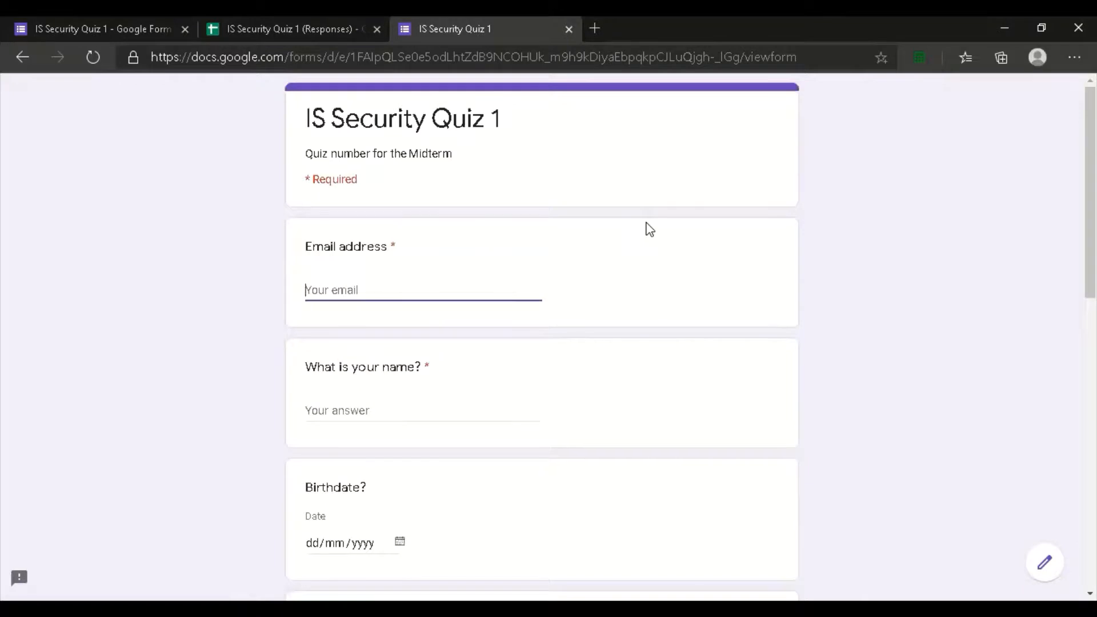
type("sirall")
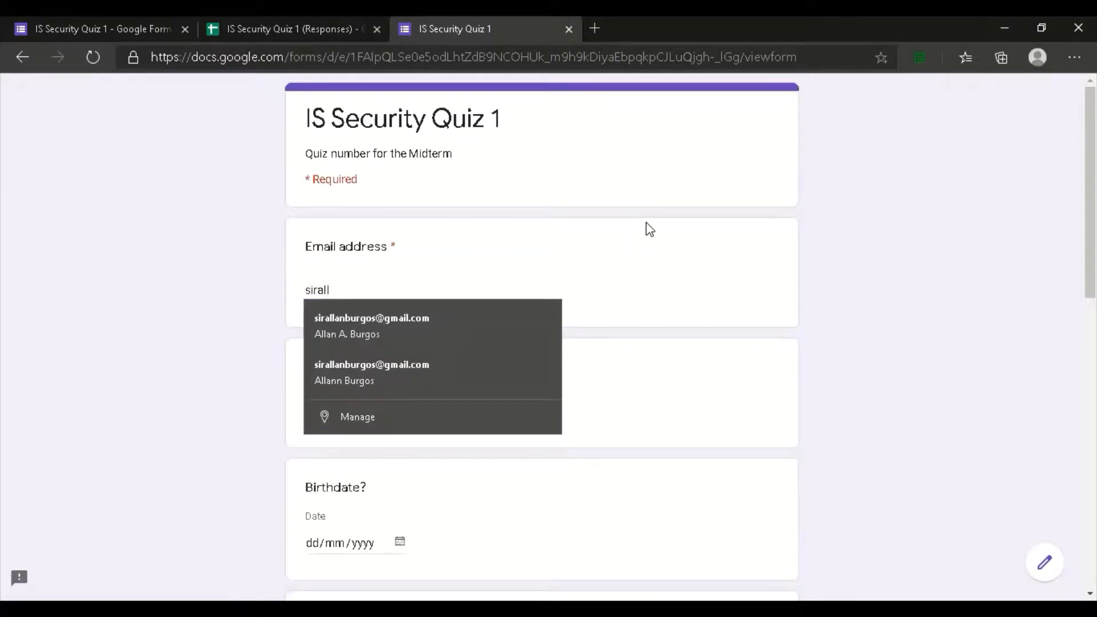
key("Down")
key("Return")
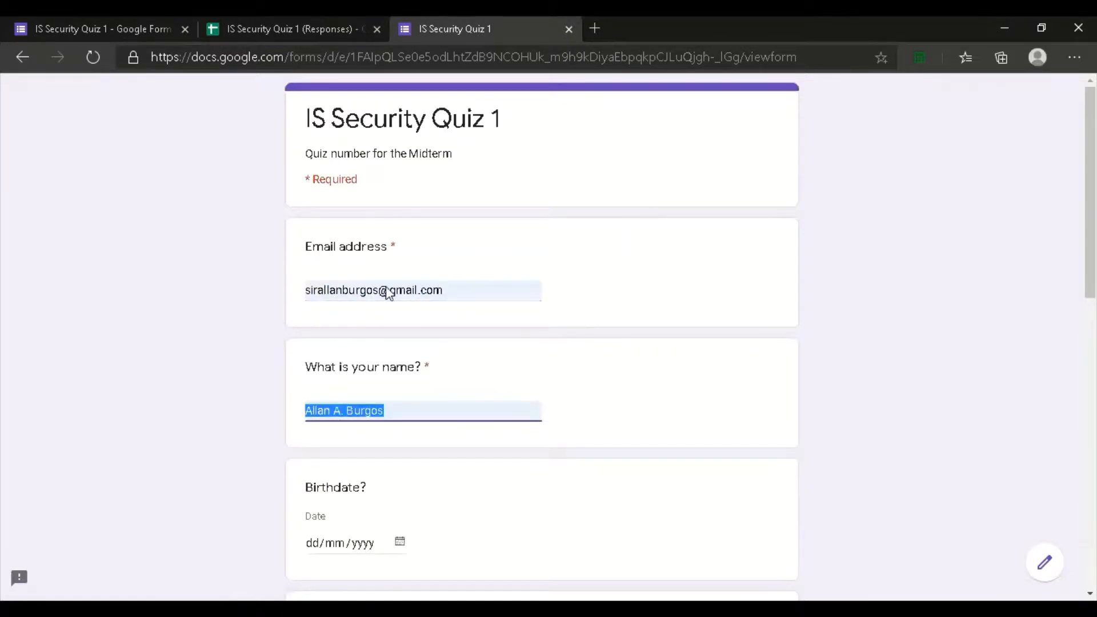
Enter the respondent's date of birth in the Birthdate question
scroll(161, 392, "down", 3)
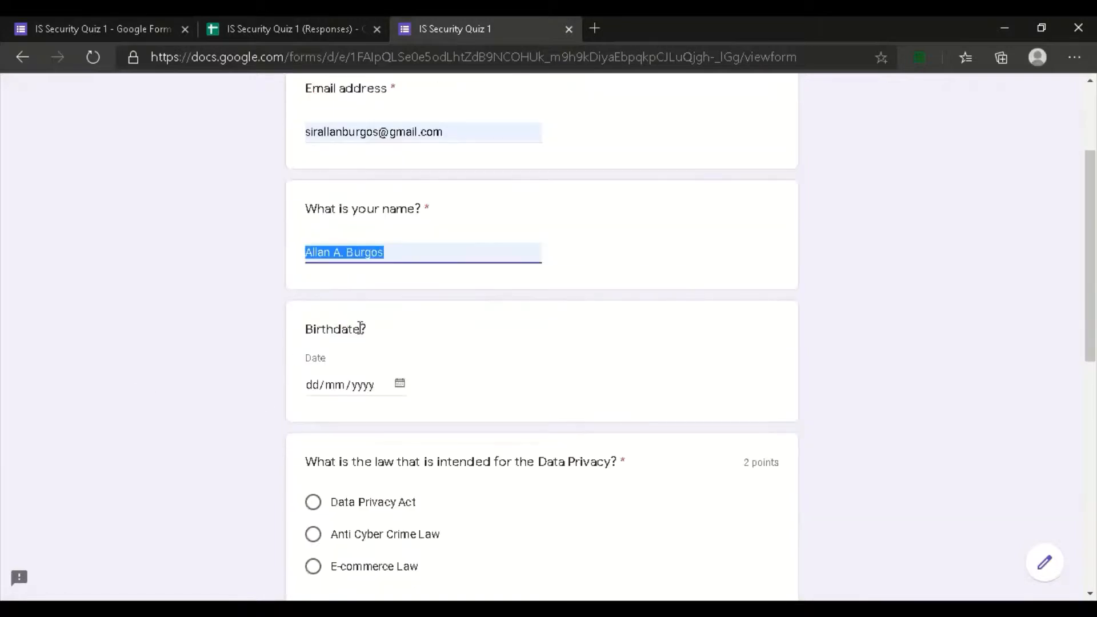
left_click(315, 389)
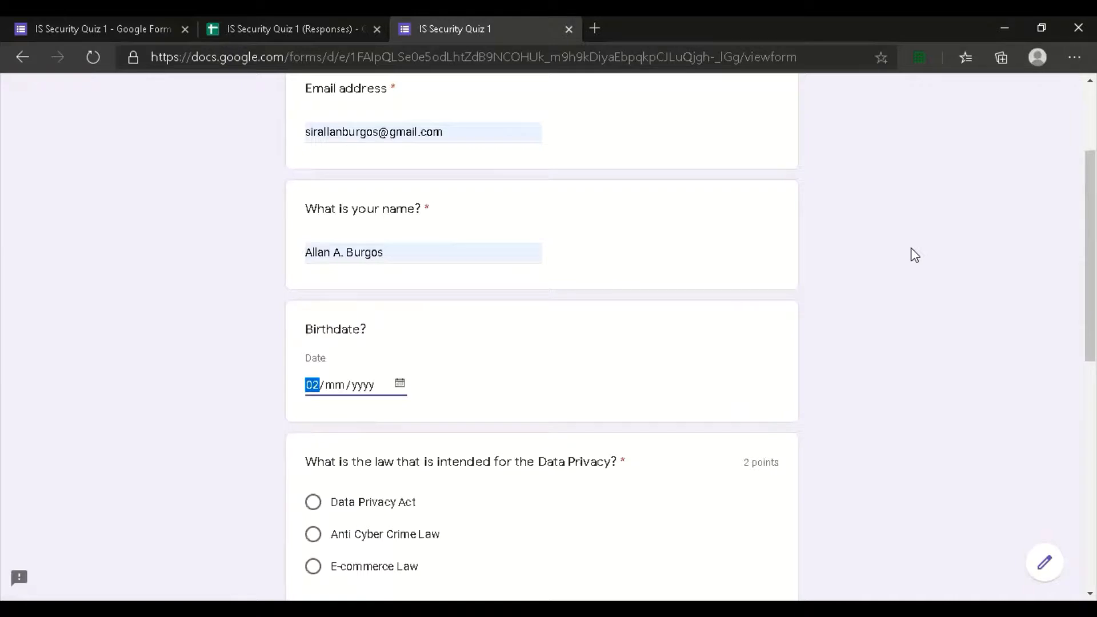
type("17/")
type("10/000")
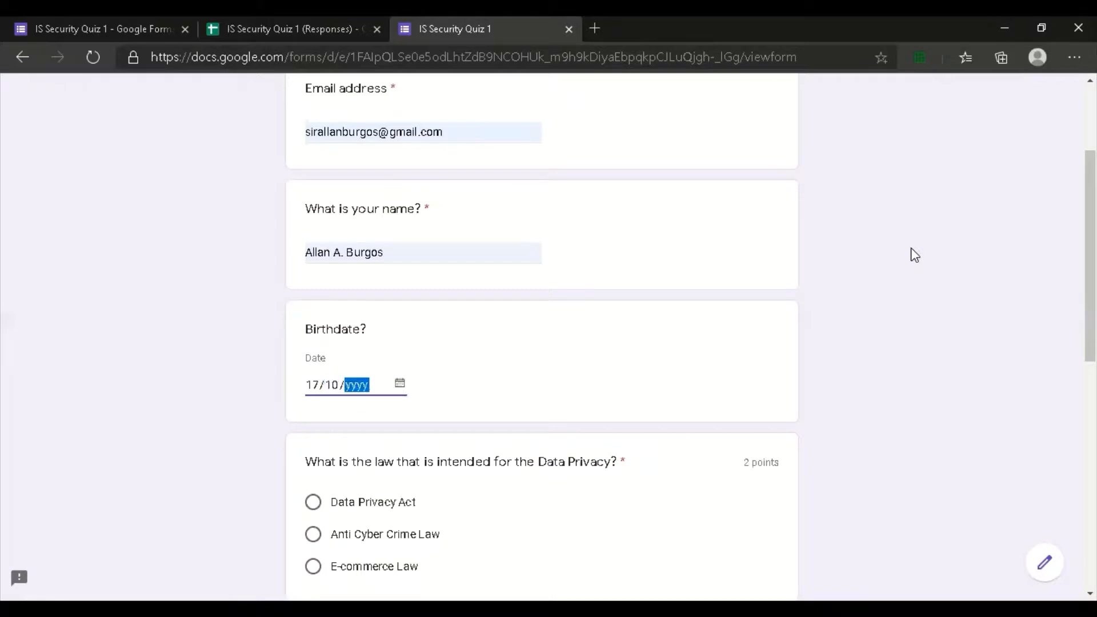
type("2020")
scroll(521, 451, "down", 1)
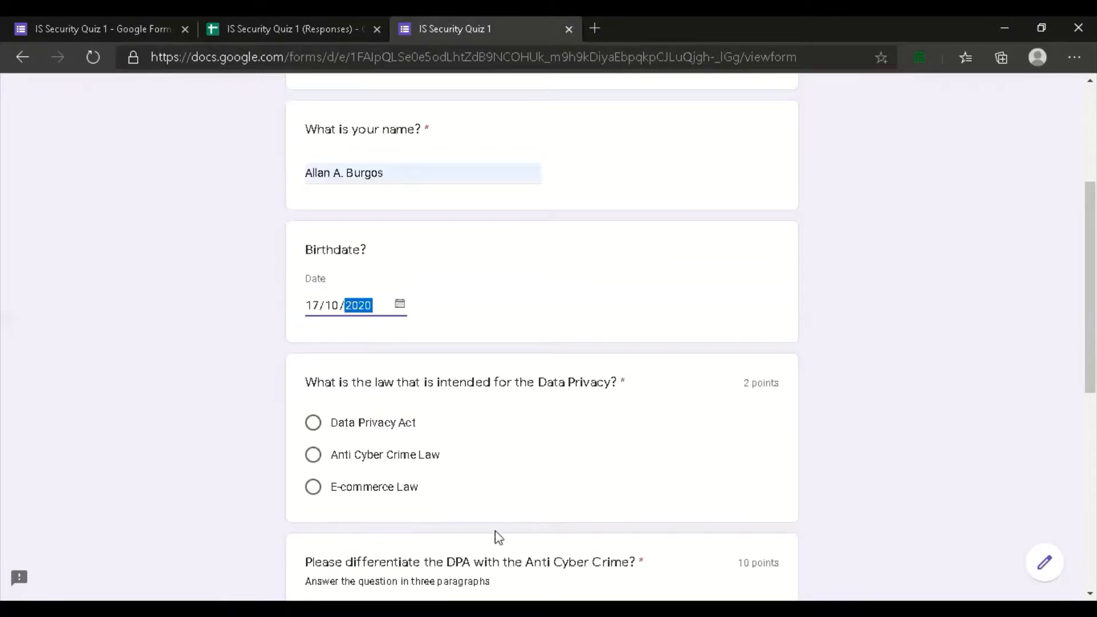
left_click(209, 454)
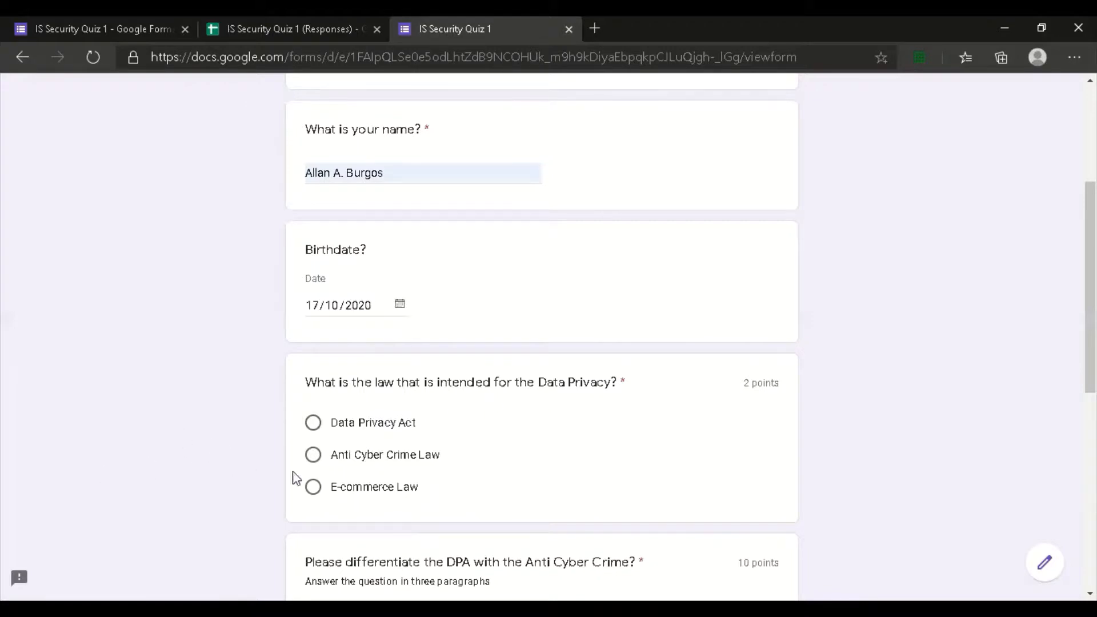
Answer the Data Privacy law question with Data Privacy Act and the DPA versus Anti Cyber Crime question with "This is only a sample explanation..."
left_click(313, 424)
scroll(631, 474, "down", 3)
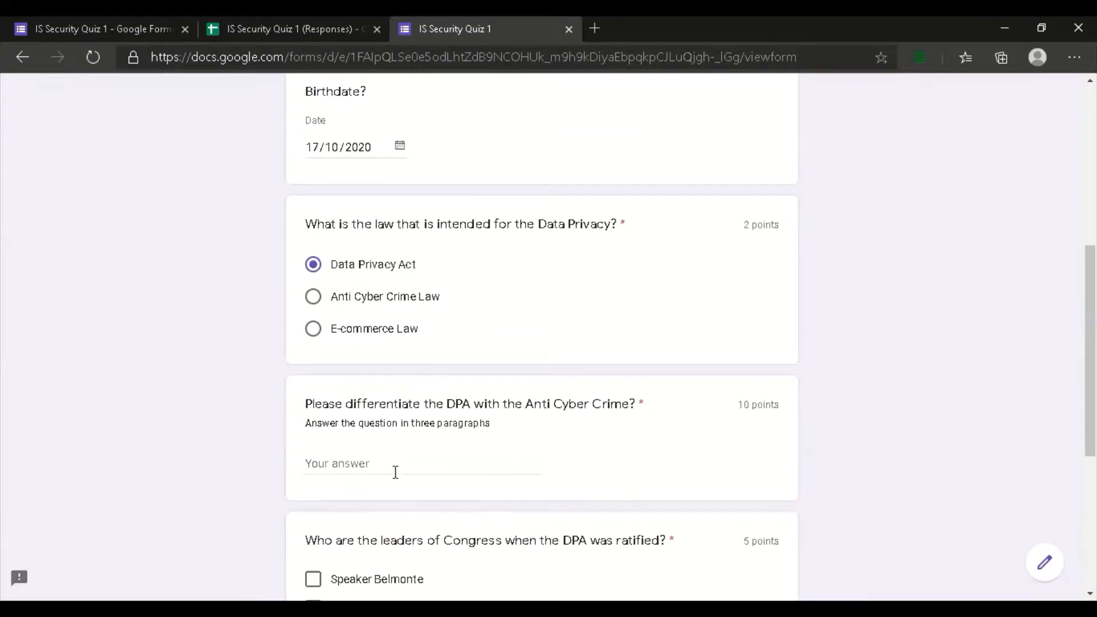
left_click(403, 456)
type("This i")
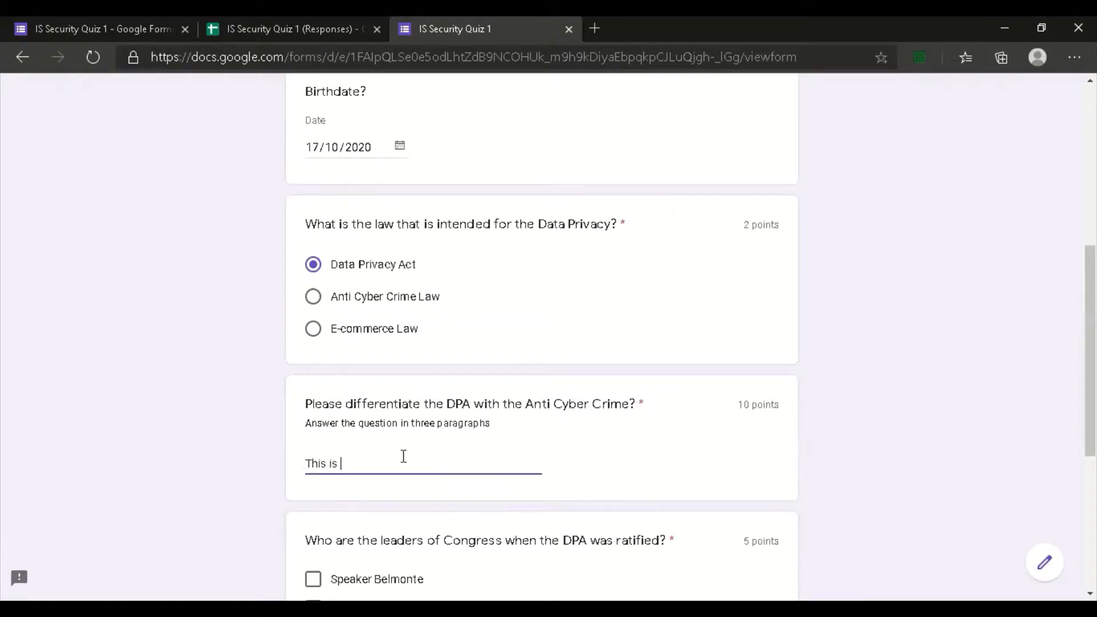
type("sample explanation...")
Select Speaker Belmonte and Speaker Cayetano as answers to the Congress leaders question
scroll(403, 456, "down", 3)
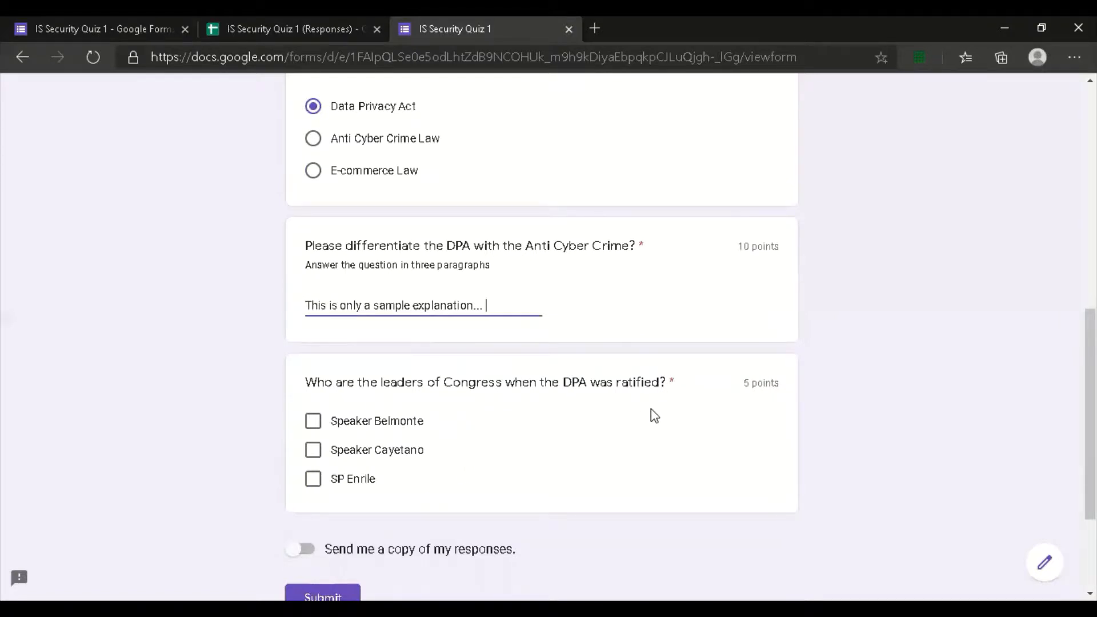
left_click(314, 421)
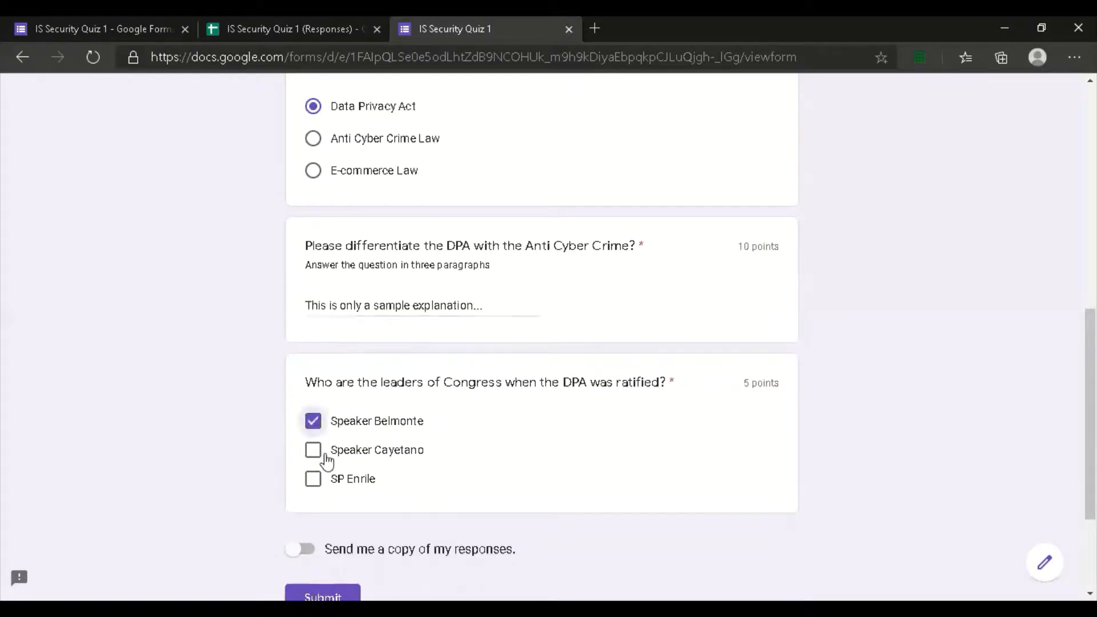
left_click(324, 455)
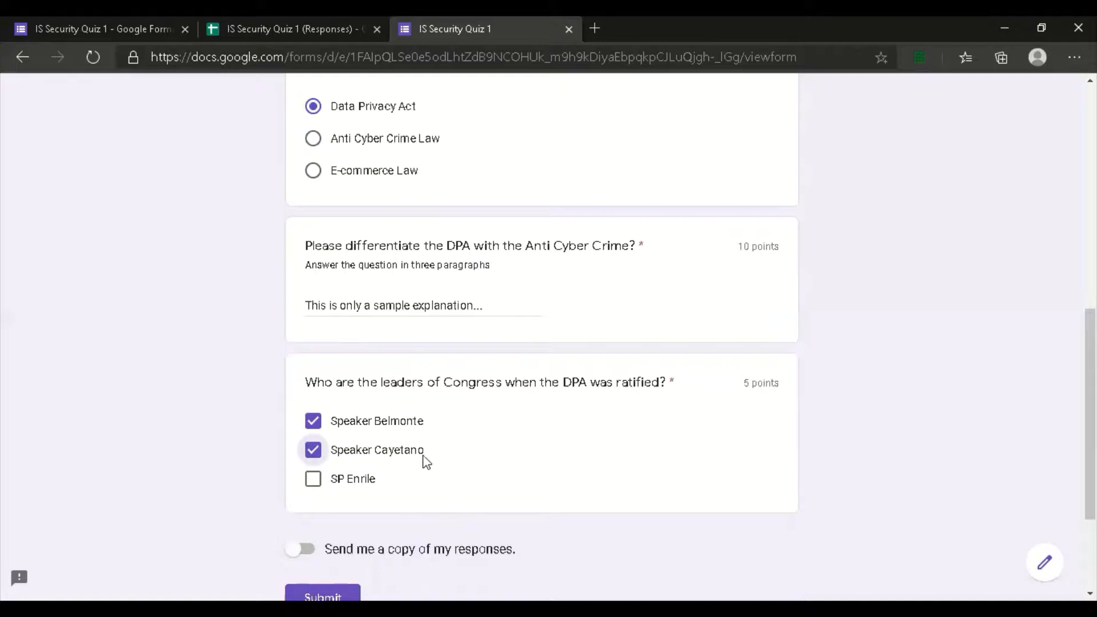
Request a copy of the responses and submit the completed quiz
scroll(337, 495, "down", 2)
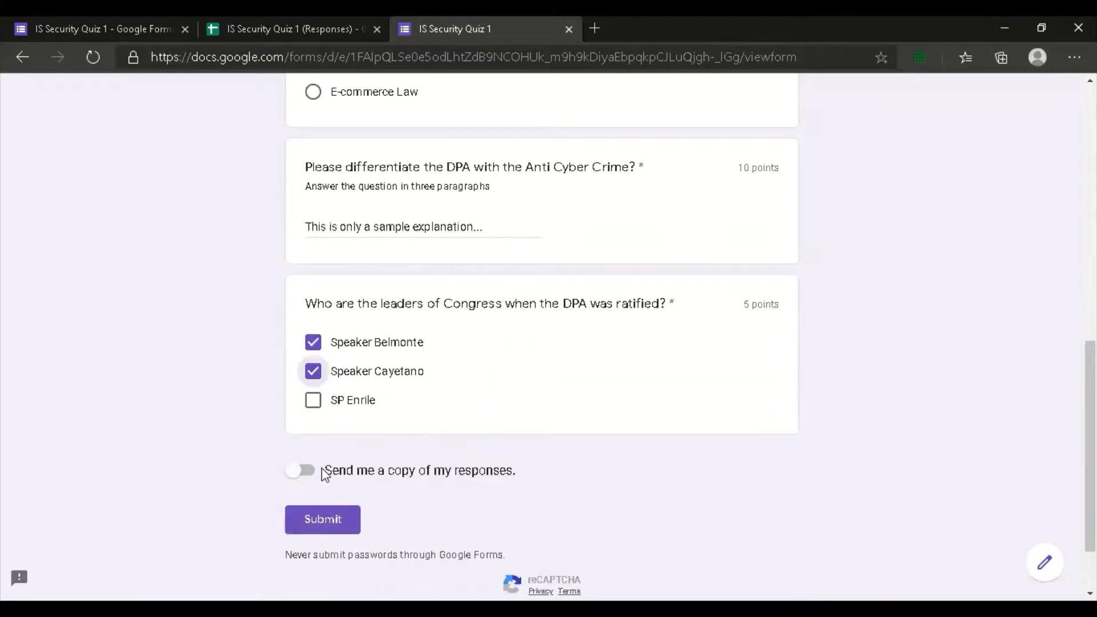
left_click(311, 472)
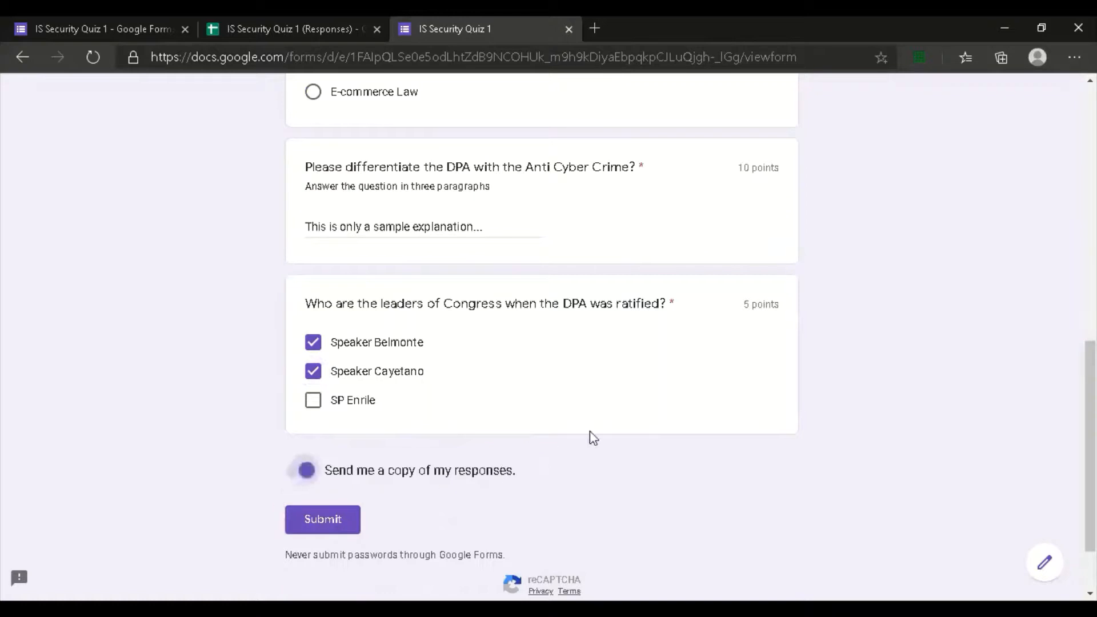
scroll(439, 503, "down", 2)
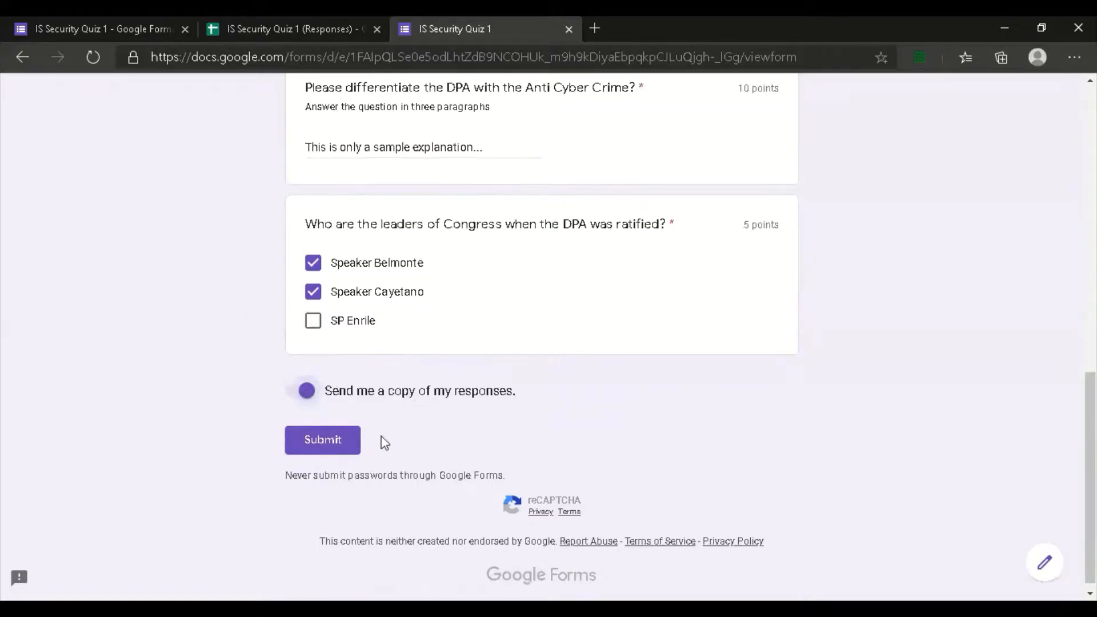
left_click(322, 451)
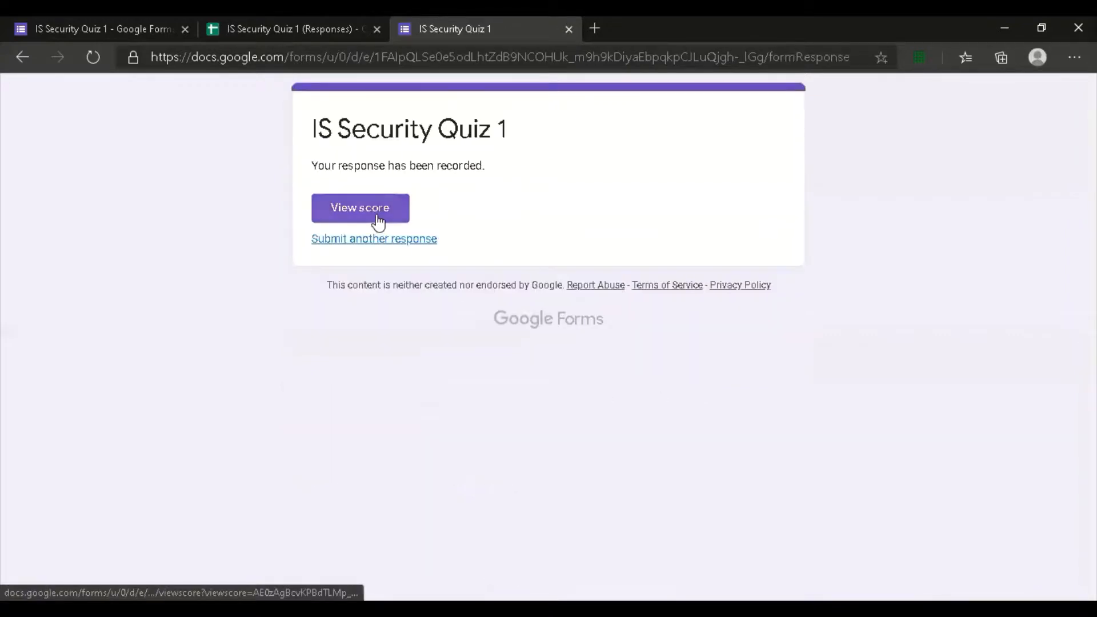
View the score of the submitted quiz and review the grading of each question against the correct answers
left_click(378, 221)
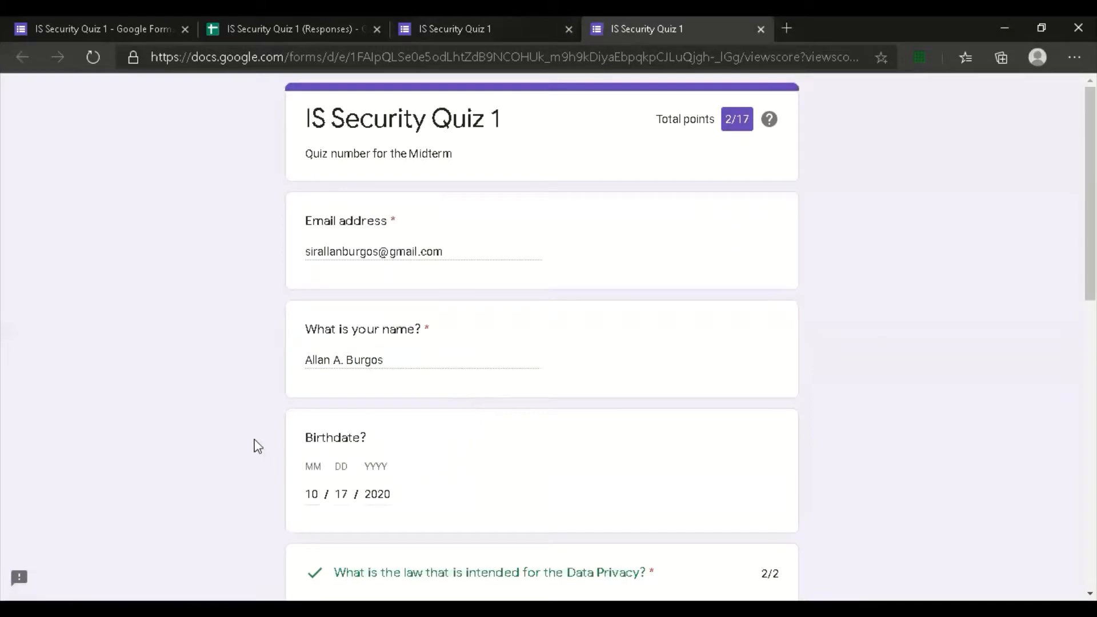
scroll(260, 457, "down", 3)
scroll(267, 506, "down", 6)
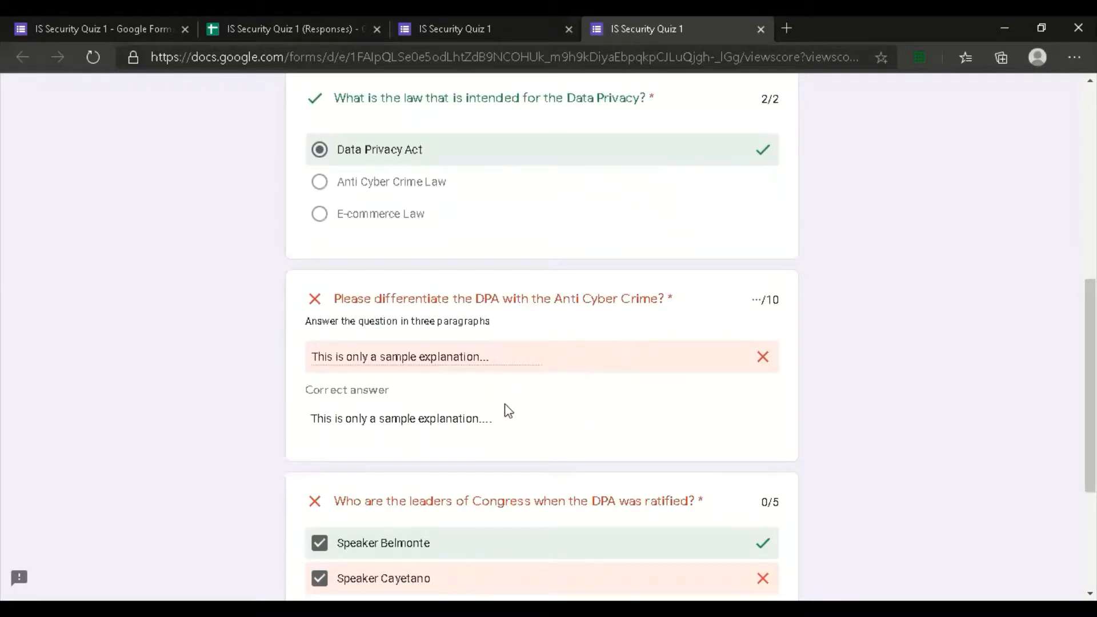
scroll(508, 393, "down", 1)
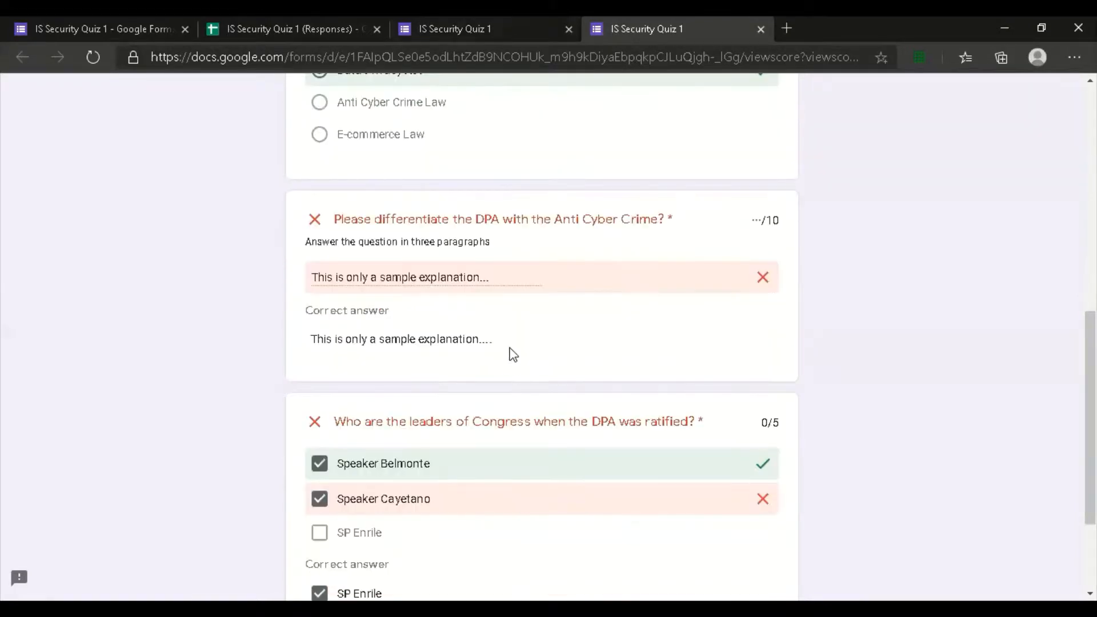
Compare the submitted answers to the DPA versus Anti Cyber Crime and Congress leaders questions with their correct answers and points
scroll(612, 378, "down", 1)
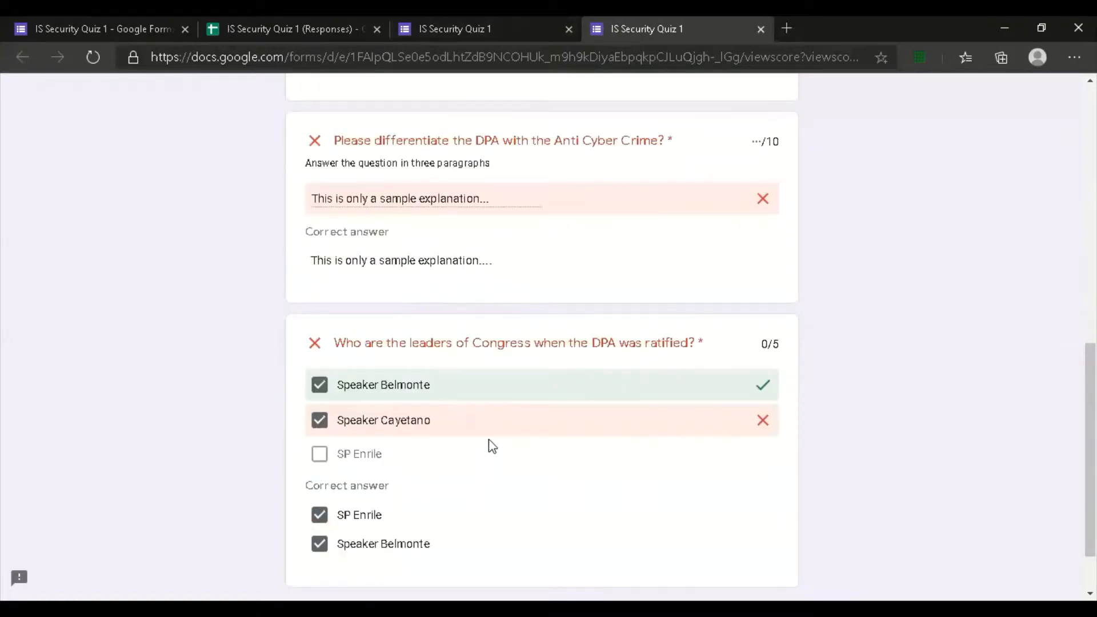
scroll(474, 485, "down", 1)
scroll(444, 486, "up", 4)
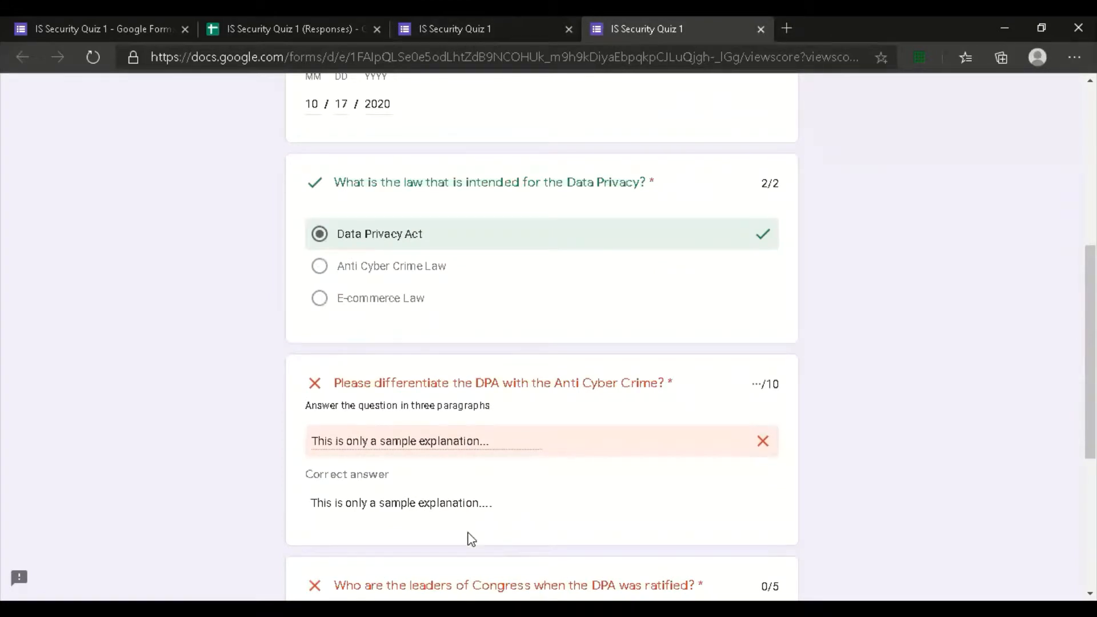
scroll(440, 500, "down", 4)
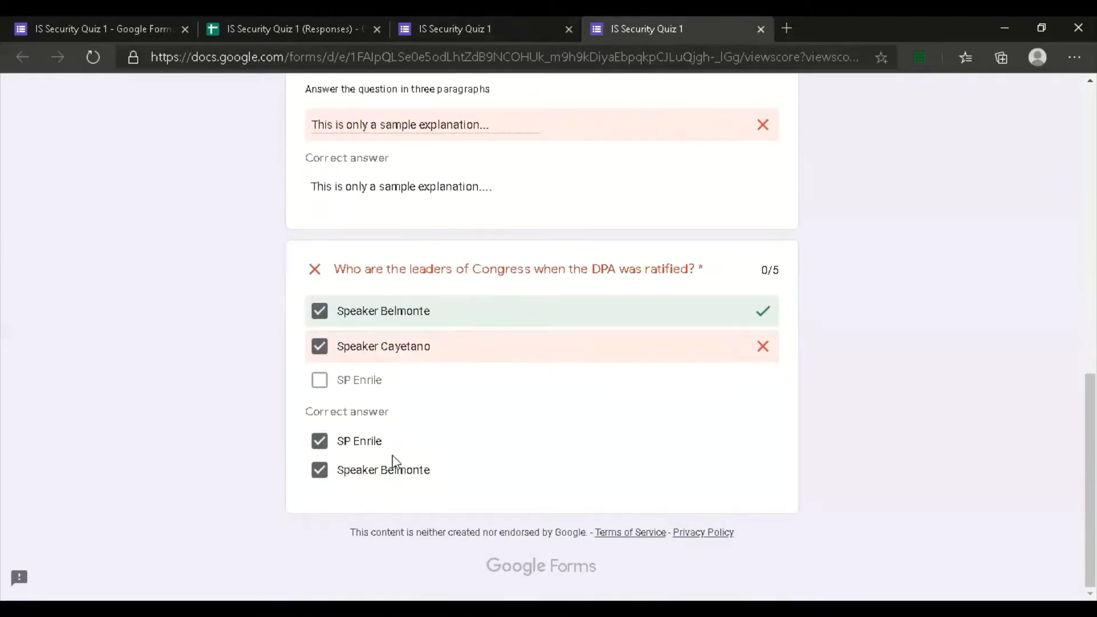
scroll(451, 496, "up", 4)
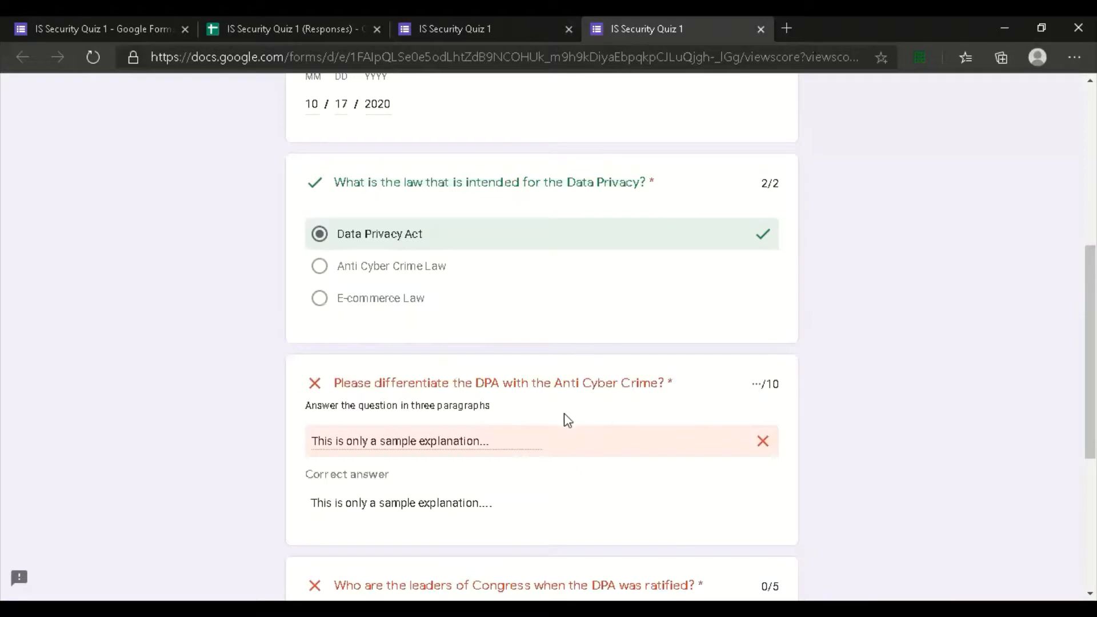
scroll(569, 421, "up", 7)
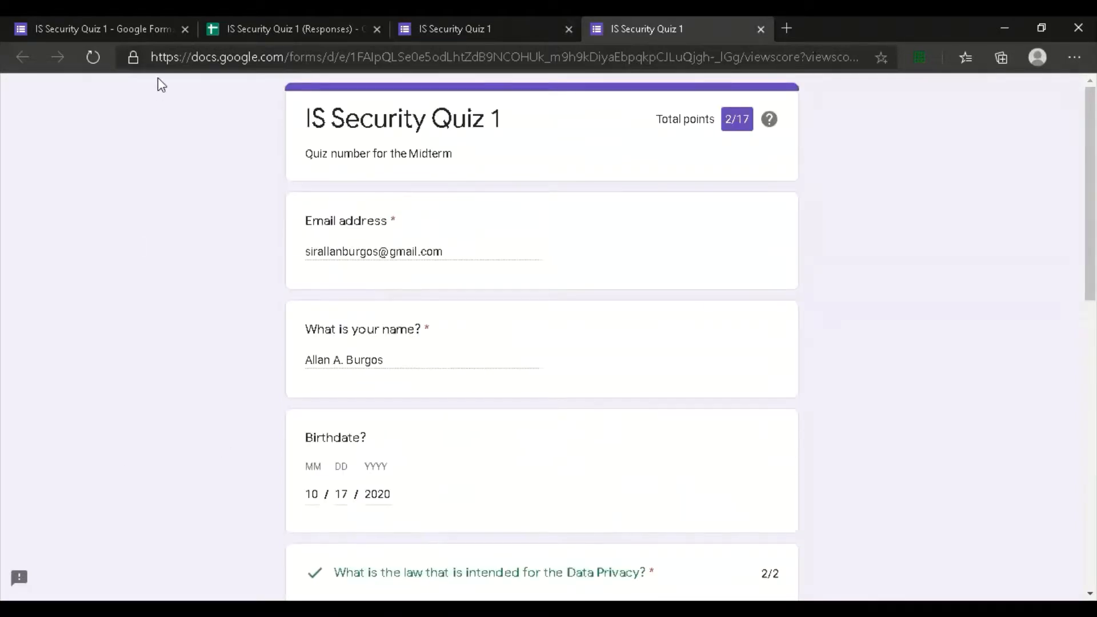
Switch to the linked responses spreadsheet, reload it to load the new submission, and widen the Data Privacy law question column
left_click(286, 33)
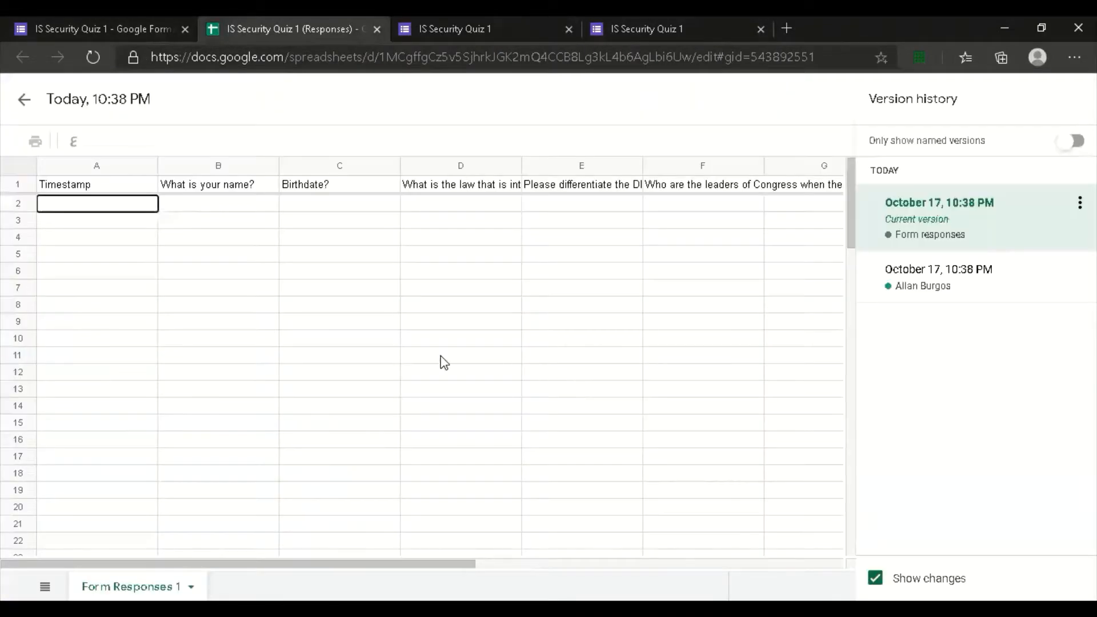
key("F5")
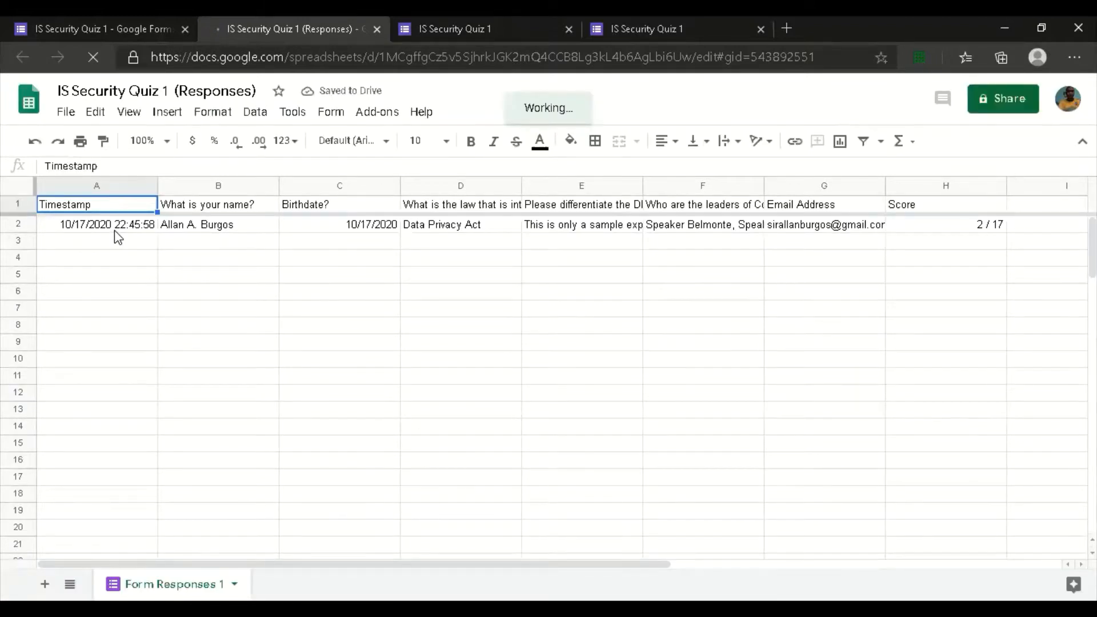
left_click(114, 230)
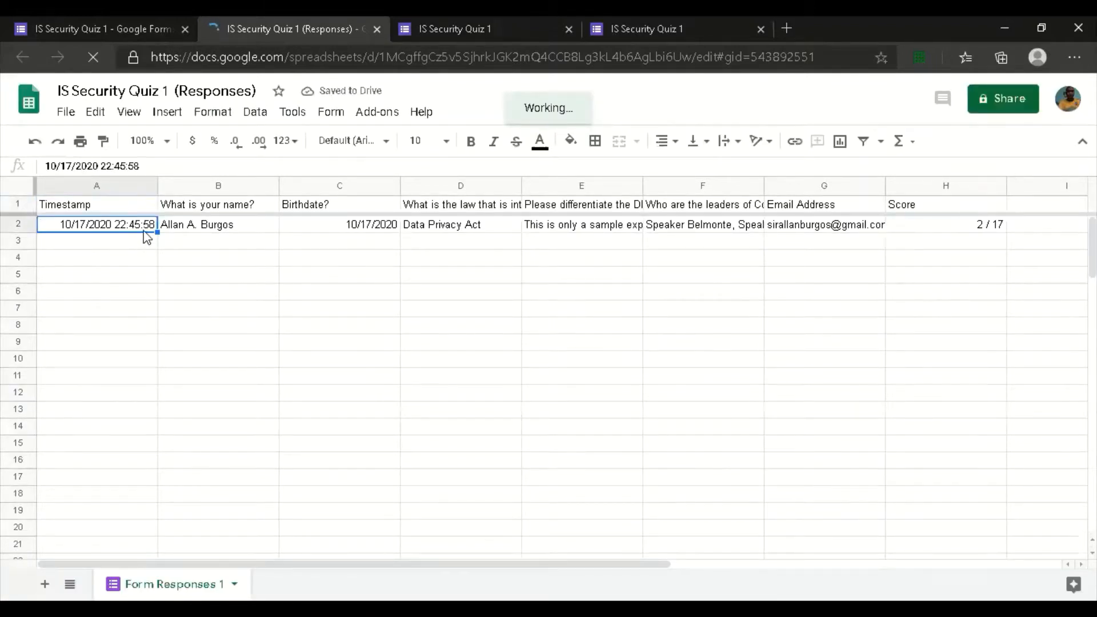
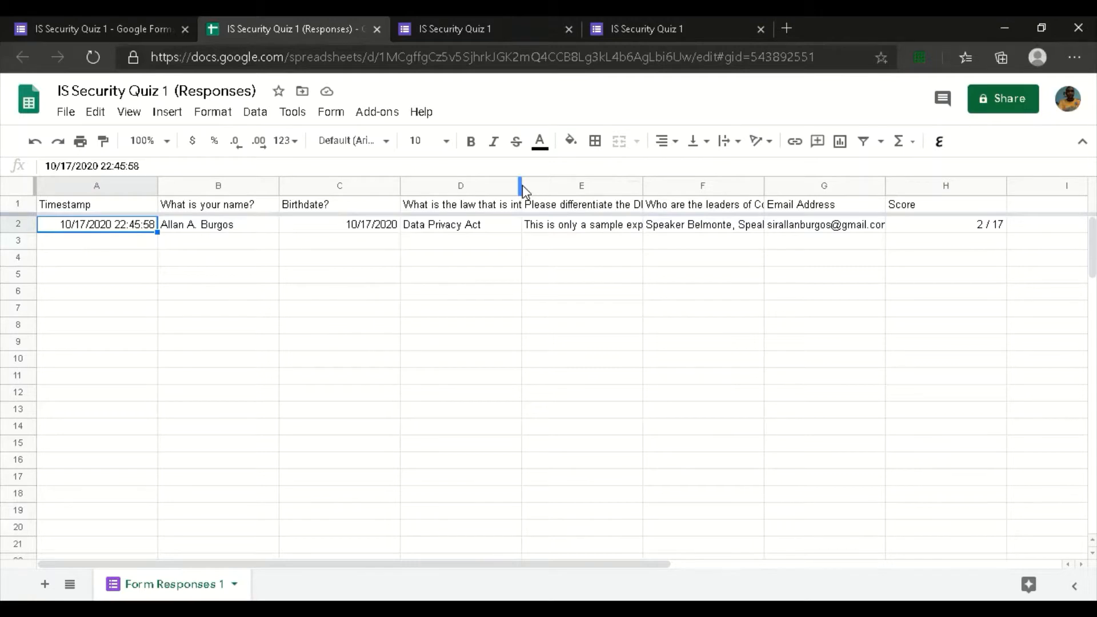
left_click_drag(521, 184, 562, 211)
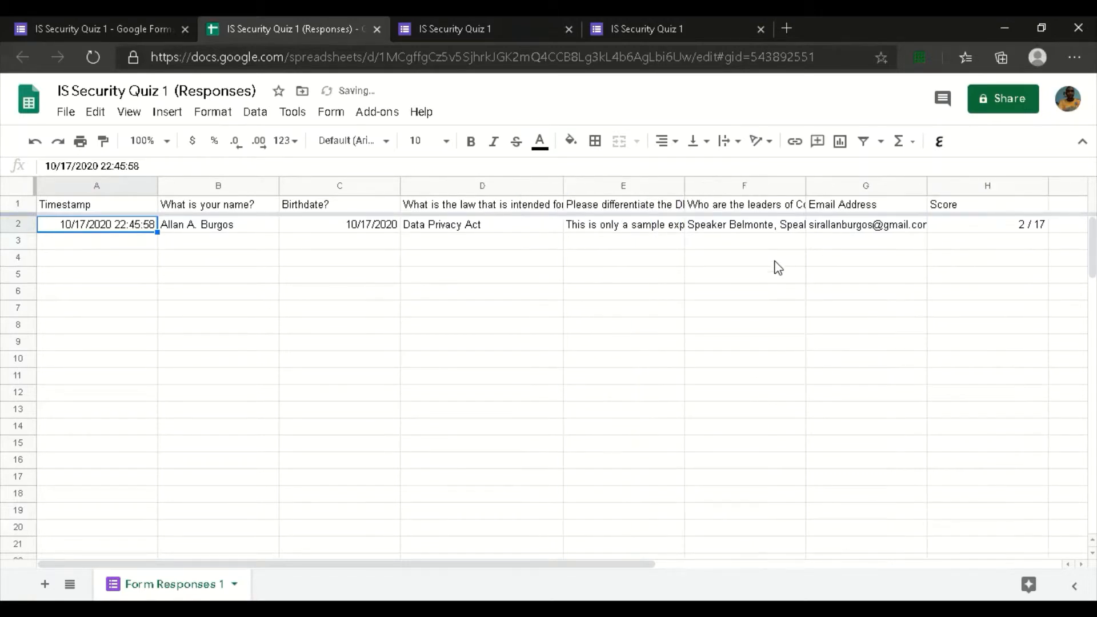
Examine the score and the recorded answers across the submitted response's row in the spreadsheet
left_click(992, 223)
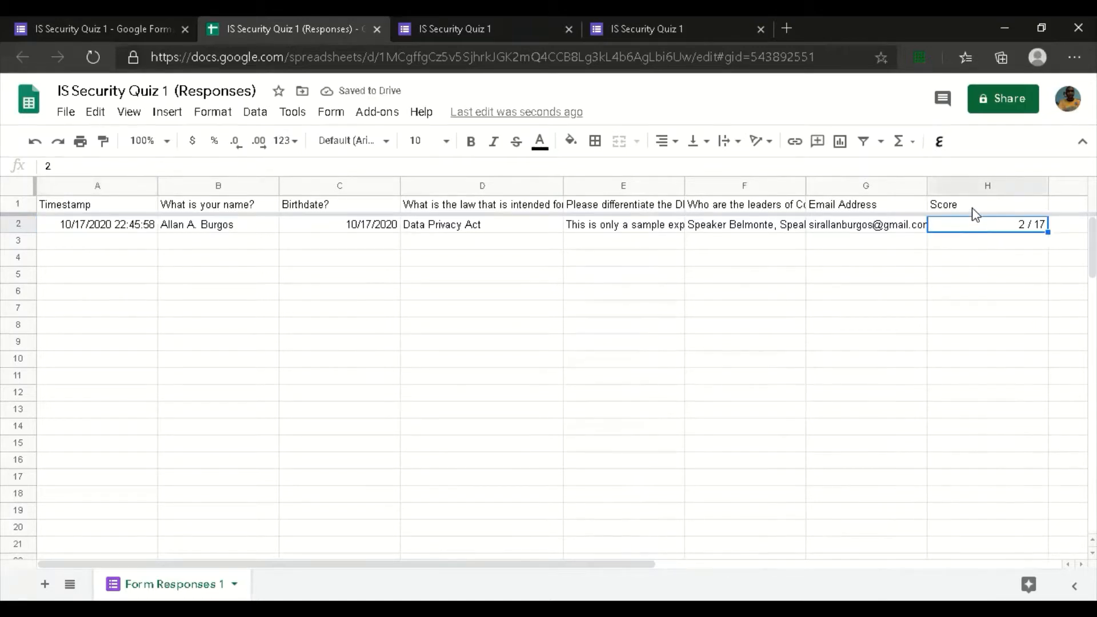
key("Right")
key("Right")
key("Right")
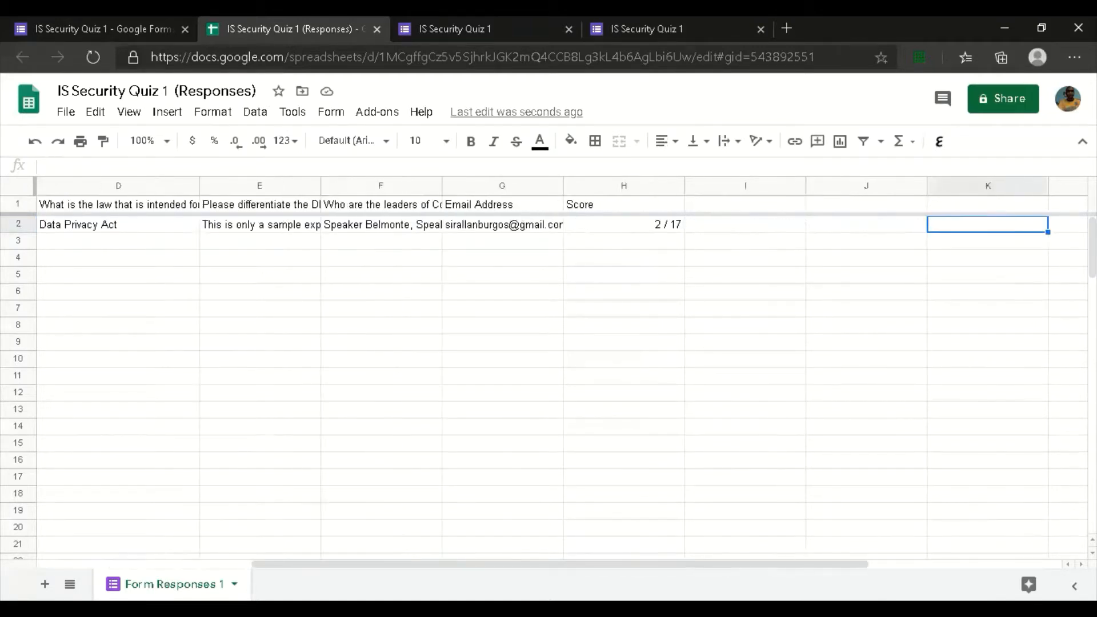
key("Left")
key("Left")
key("Left")
key("Left")
key("Left")
key("Left")
key("Left")
key("Left")
key("Left")
key("Left")
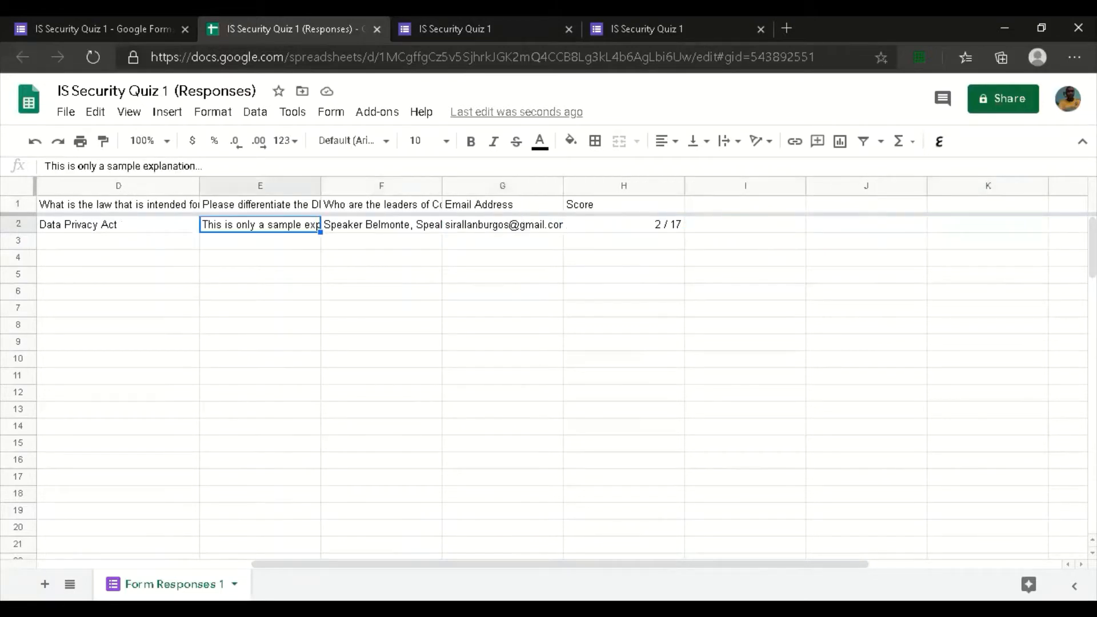
key("Right")
key("ctrl+Right")
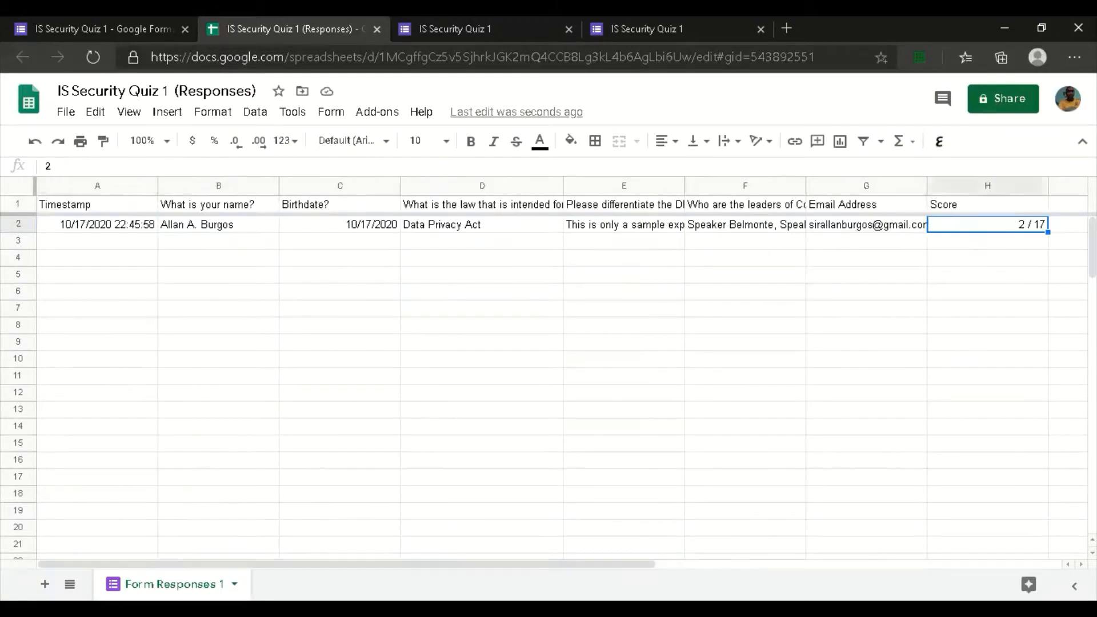
key("Left")
key("Left")
key("Left")
key("Left")
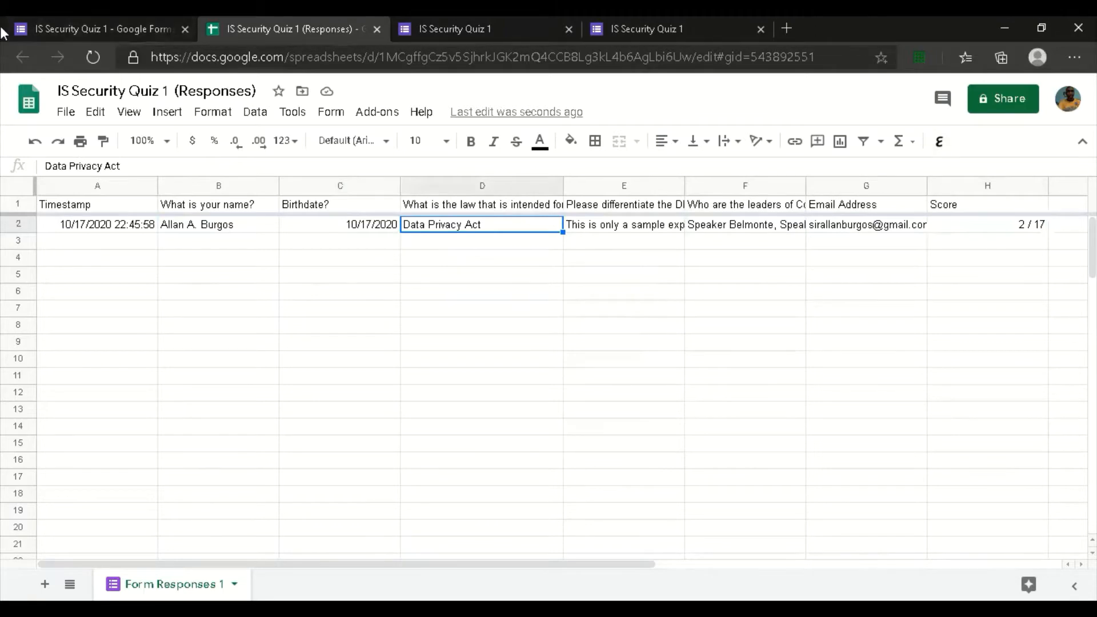
Return to the form editor, close the Send form dialog, and open the response summary, dismissing the introductory tip
left_click(64, 29)
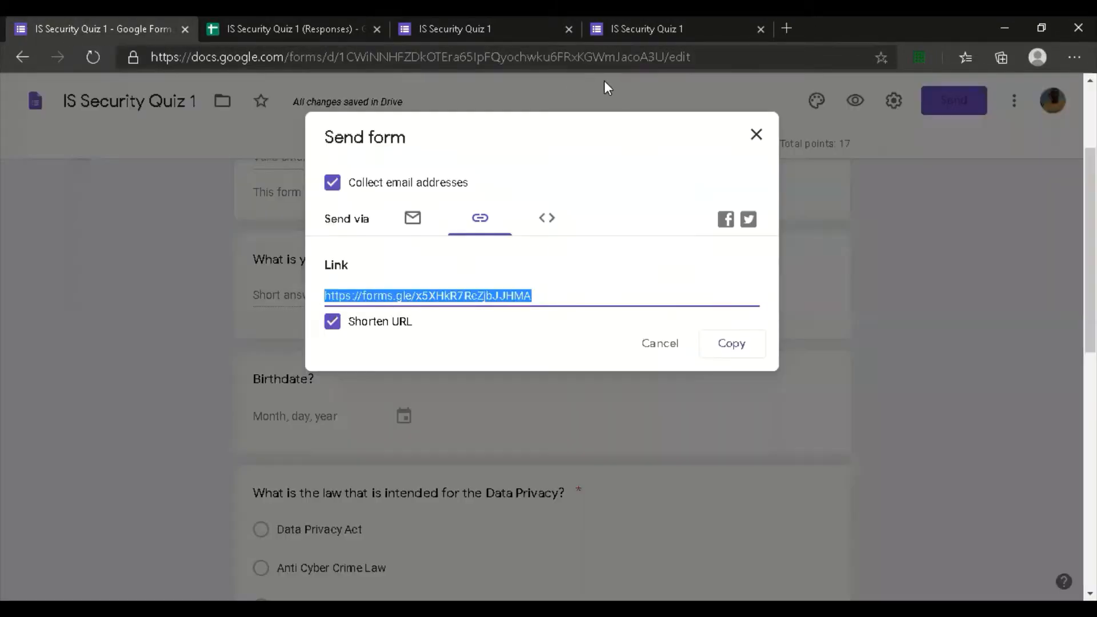
left_click(755, 136)
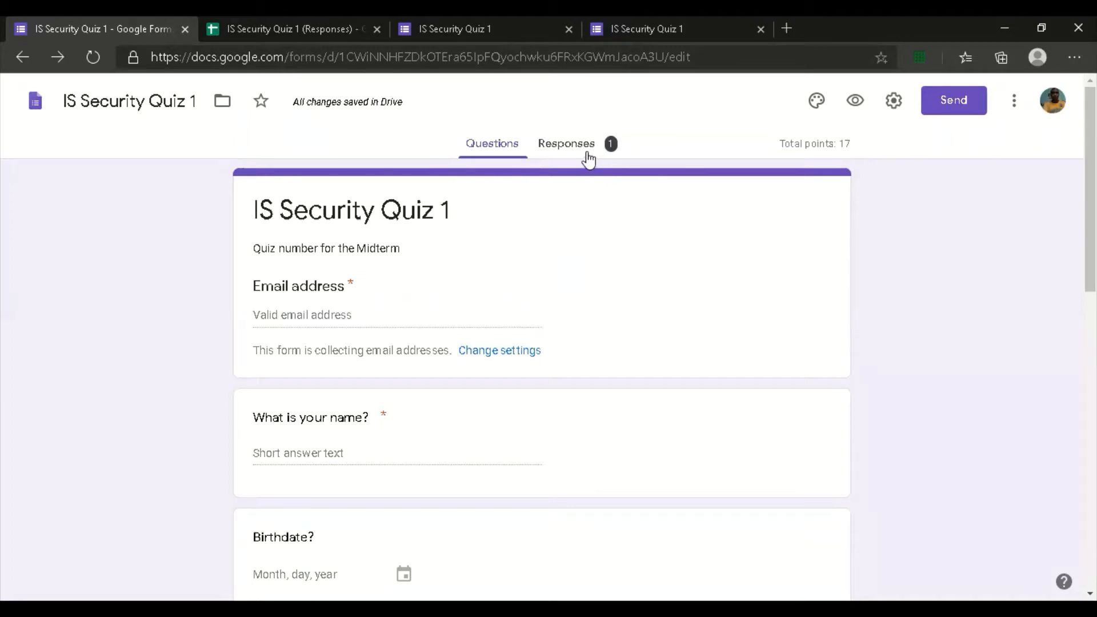
left_click(588, 153)
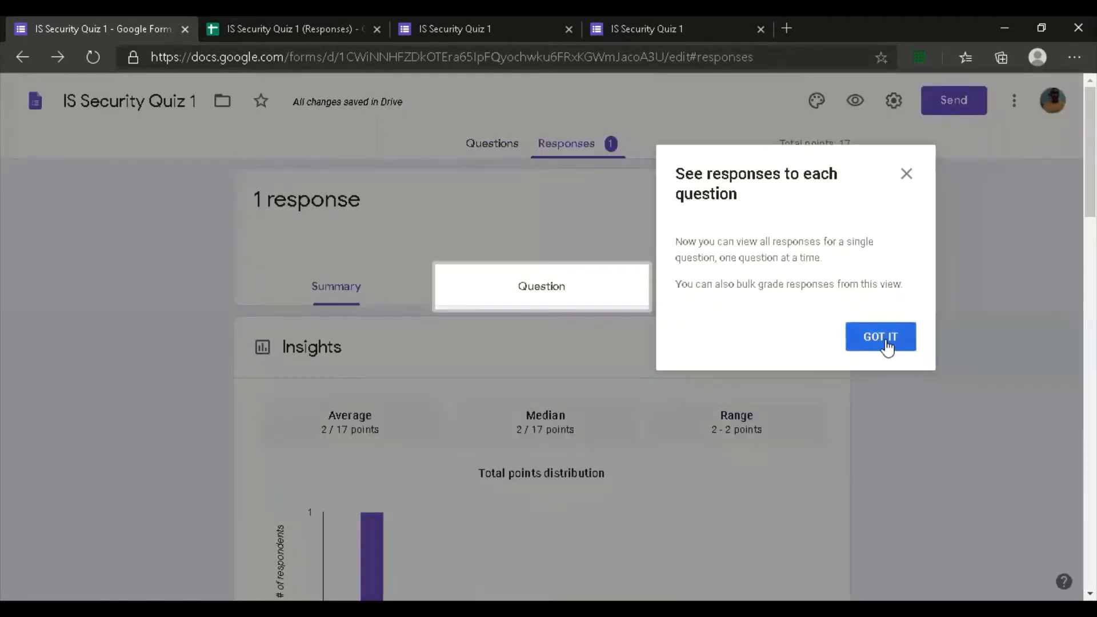
left_click(880, 337)
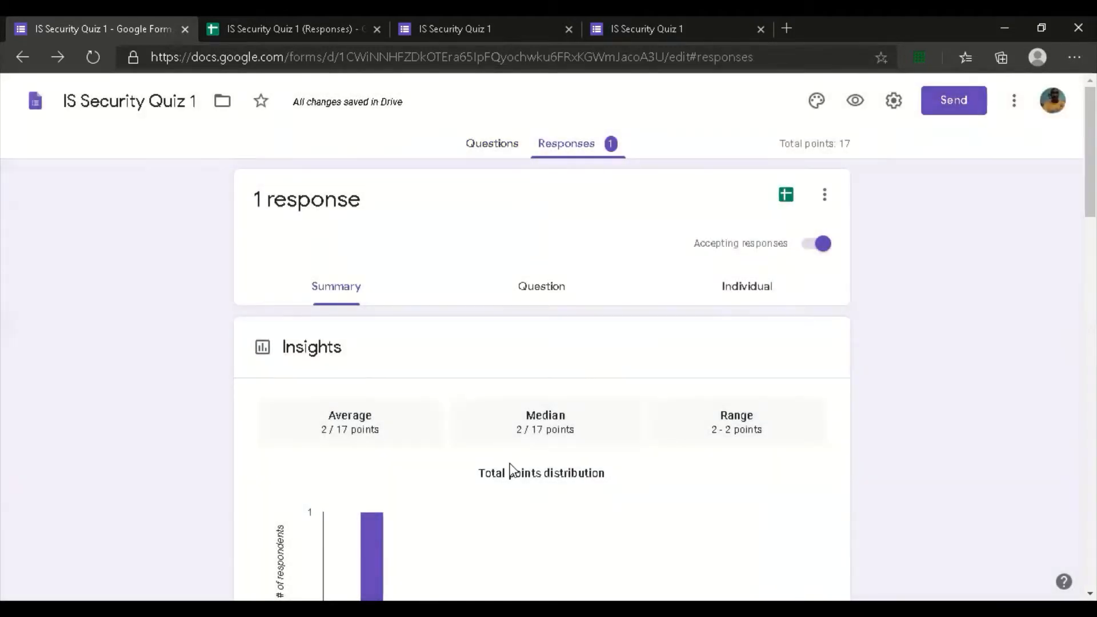
Review the summary's Insights with the points distribution, the frequently missed questions, and the respondent scores with their release time
scroll(519, 455, "down", 1)
scroll(526, 448, "up", 1)
scroll(424, 390, "down", 3)
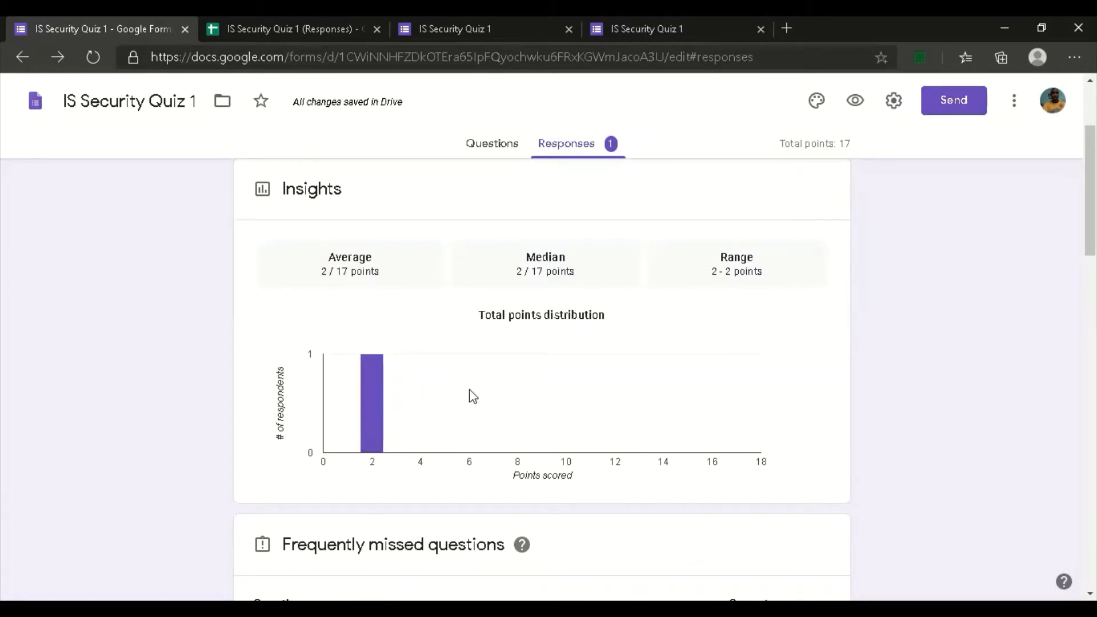
scroll(470, 391, "down", 4)
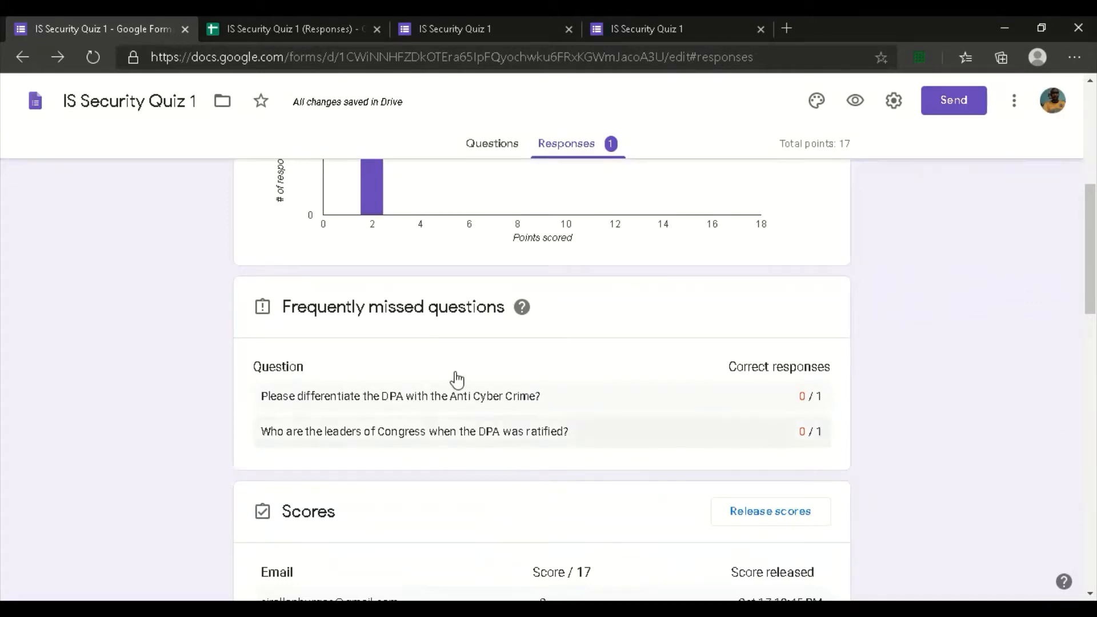
scroll(629, 539, "down", 3)
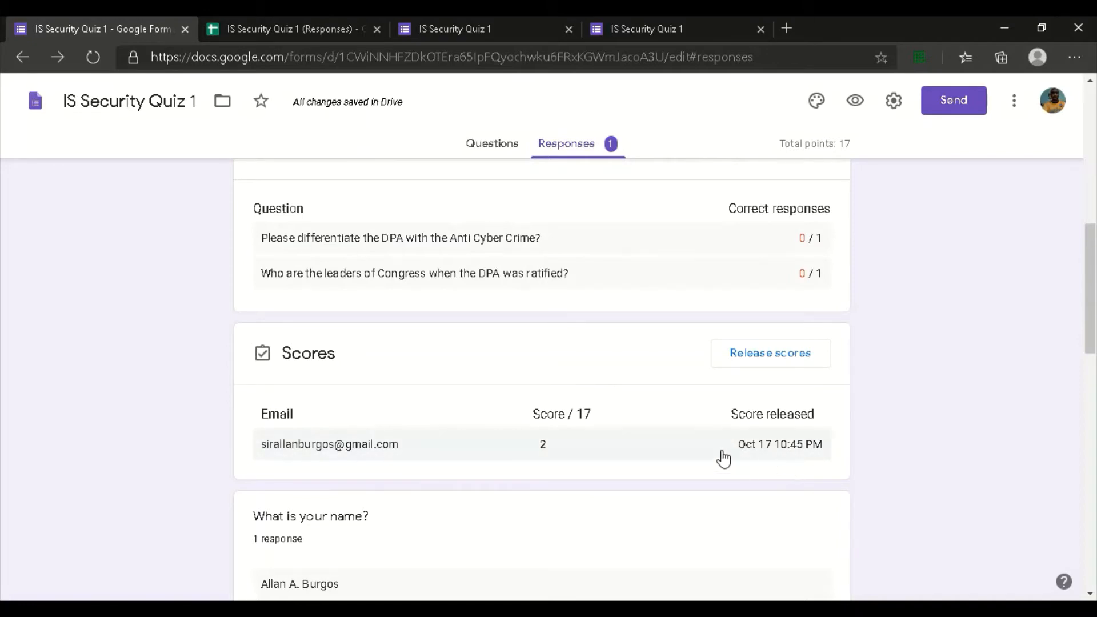
scroll(313, 487, "down", 3)
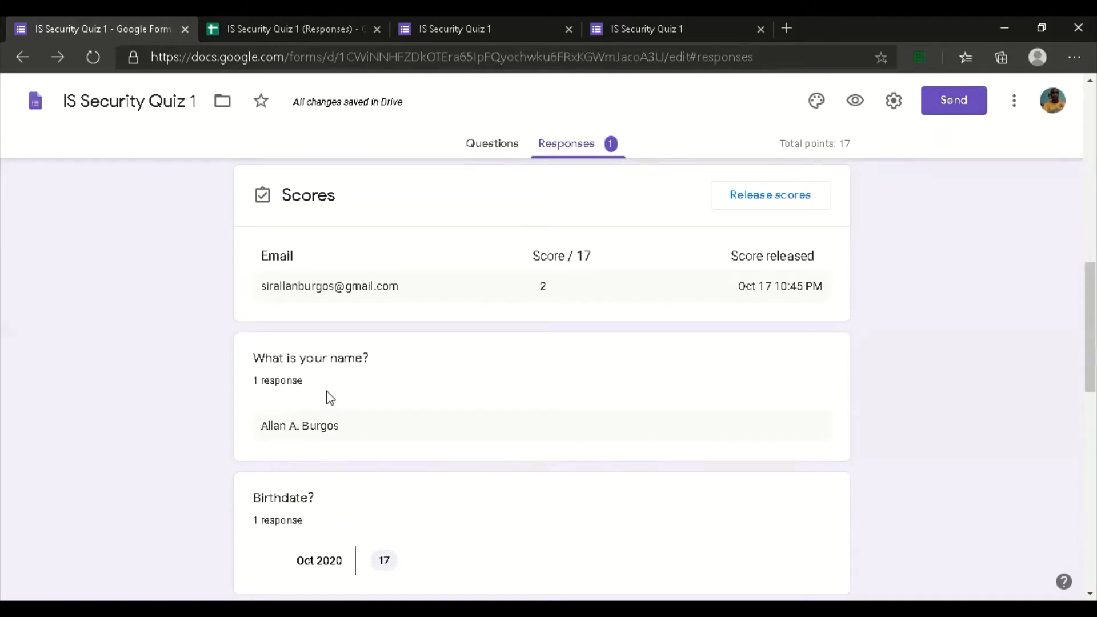
Examine the summary's answers and charts for each question, from the birthdate through the Congress leaders question
scroll(327, 394, "down", 3)
scroll(300, 375, "down", 1)
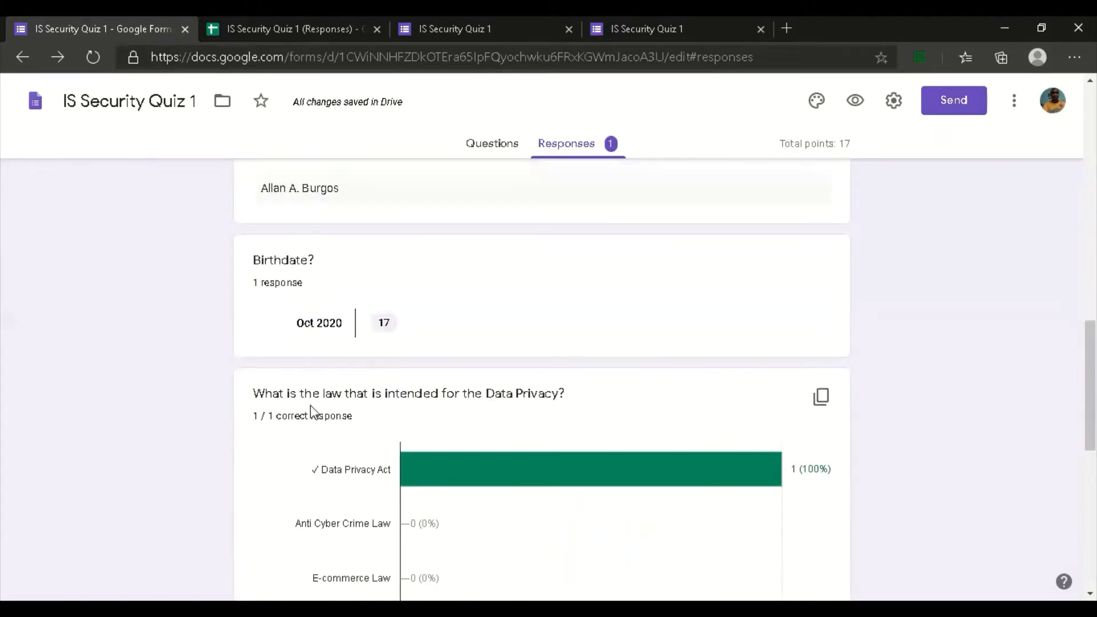
scroll(323, 445, "down", 1)
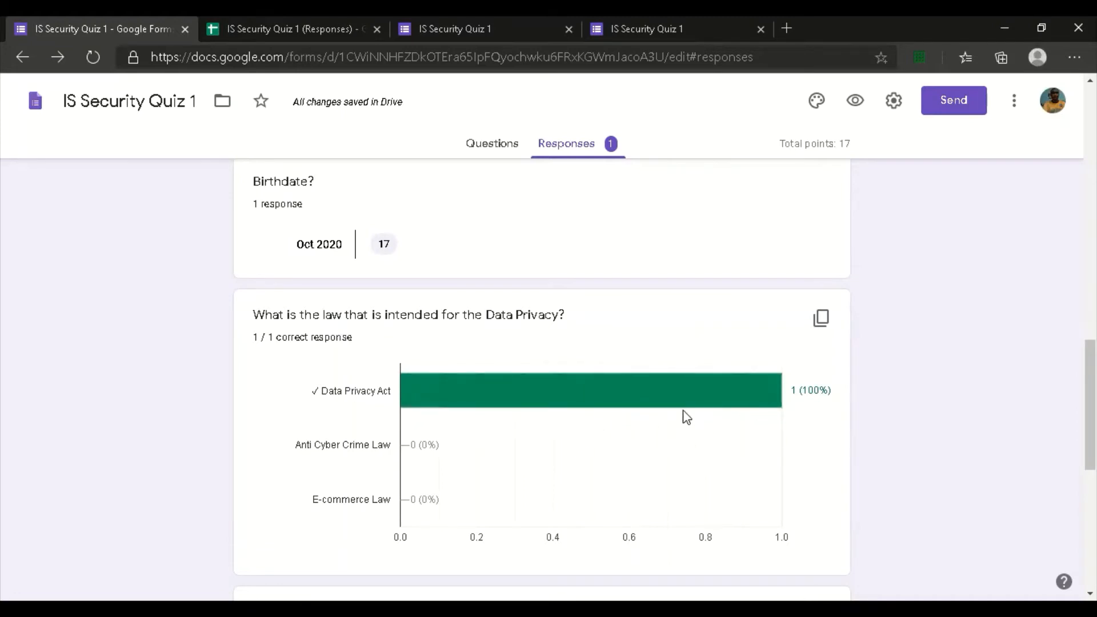
scroll(660, 457, "down", 2)
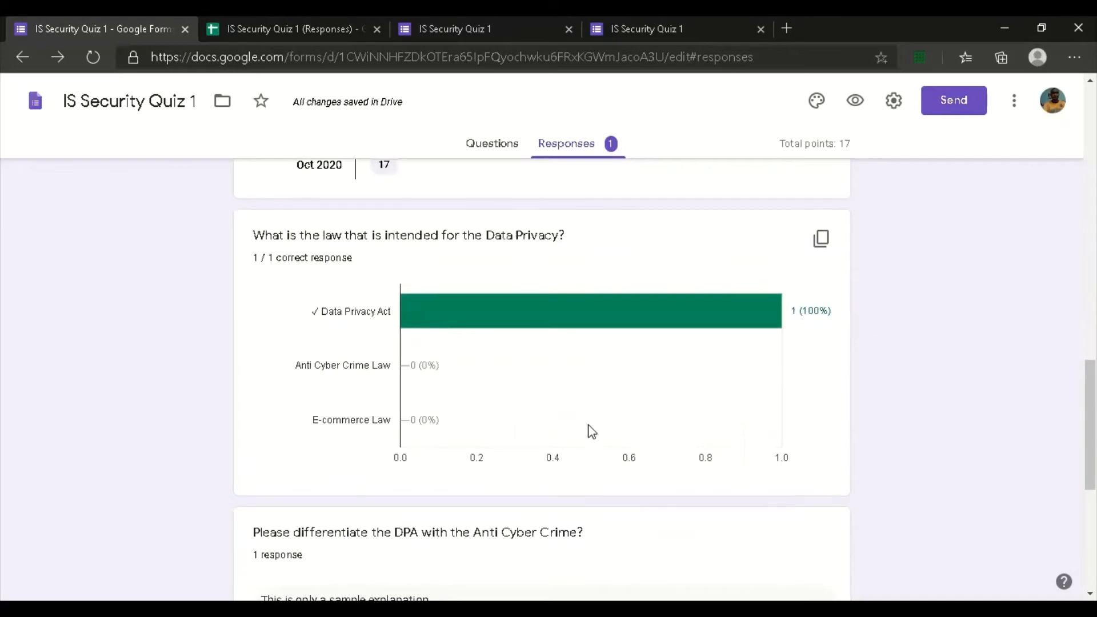
scroll(587, 430, "down", 5)
scroll(434, 280, "down", 1)
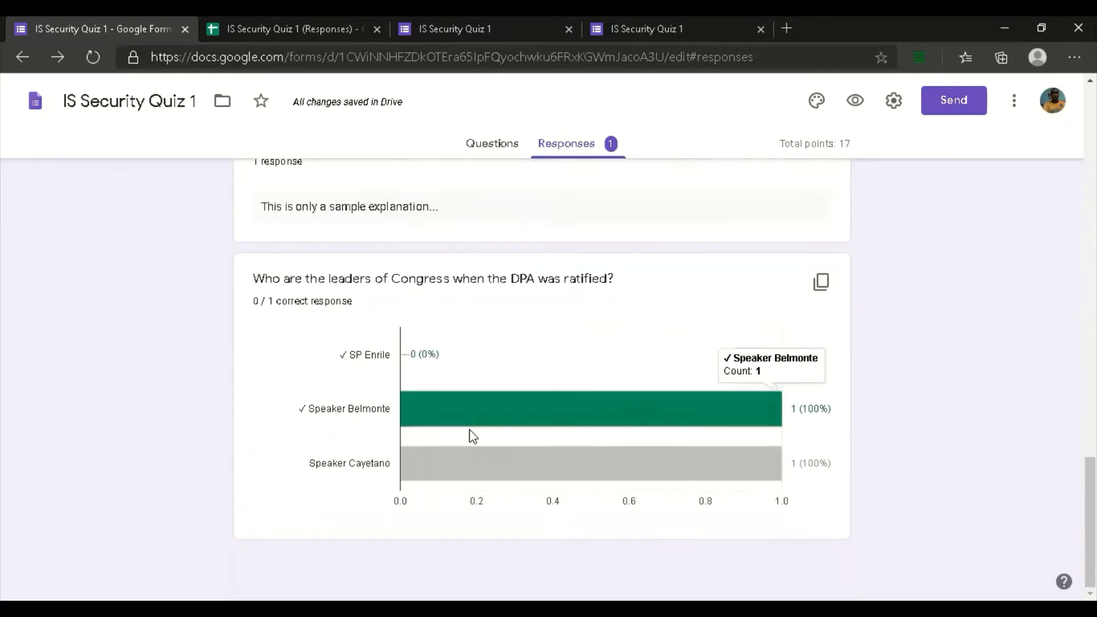
mouse_move(537, 477)
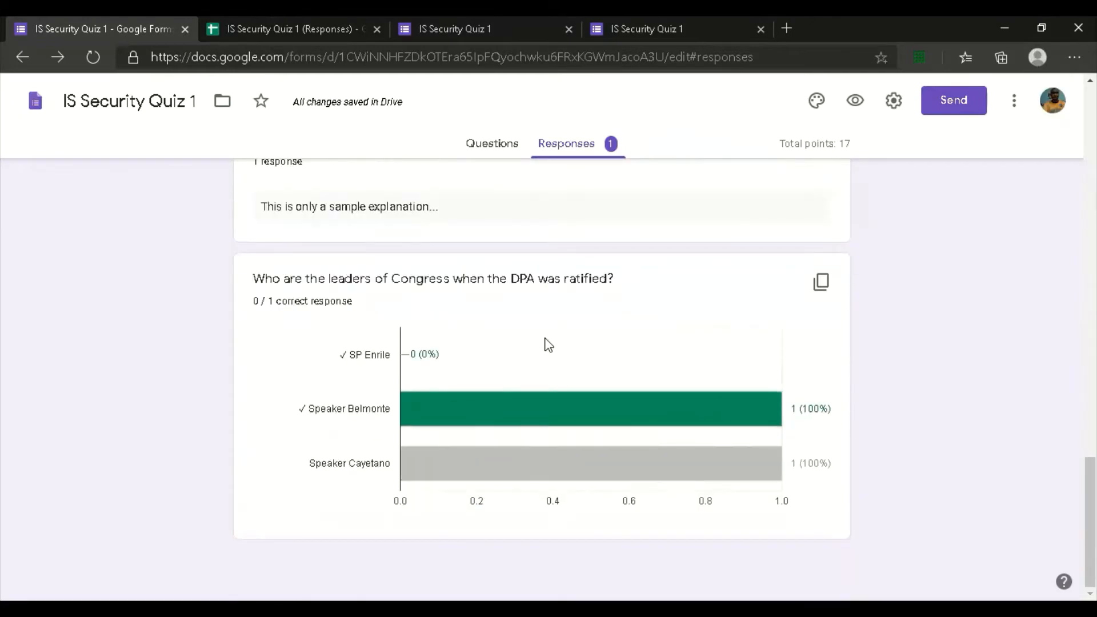
scroll(543, 349, "up", 20)
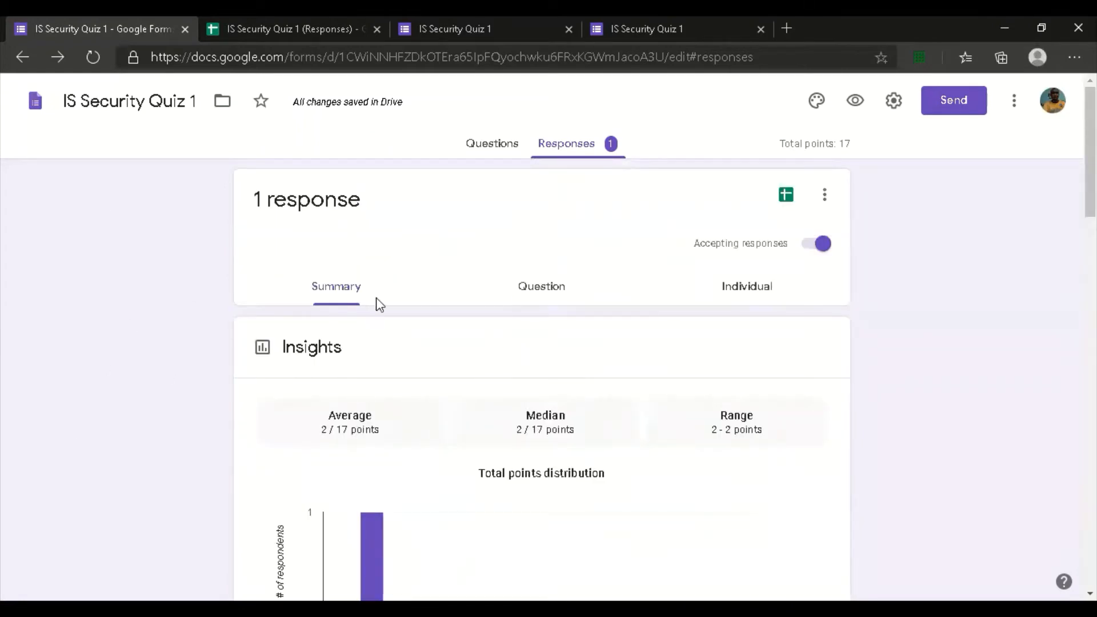
Review the responses question by question, from the Data Privacy law question through the DPA comparison to the Congress leaders question
left_click(526, 292)
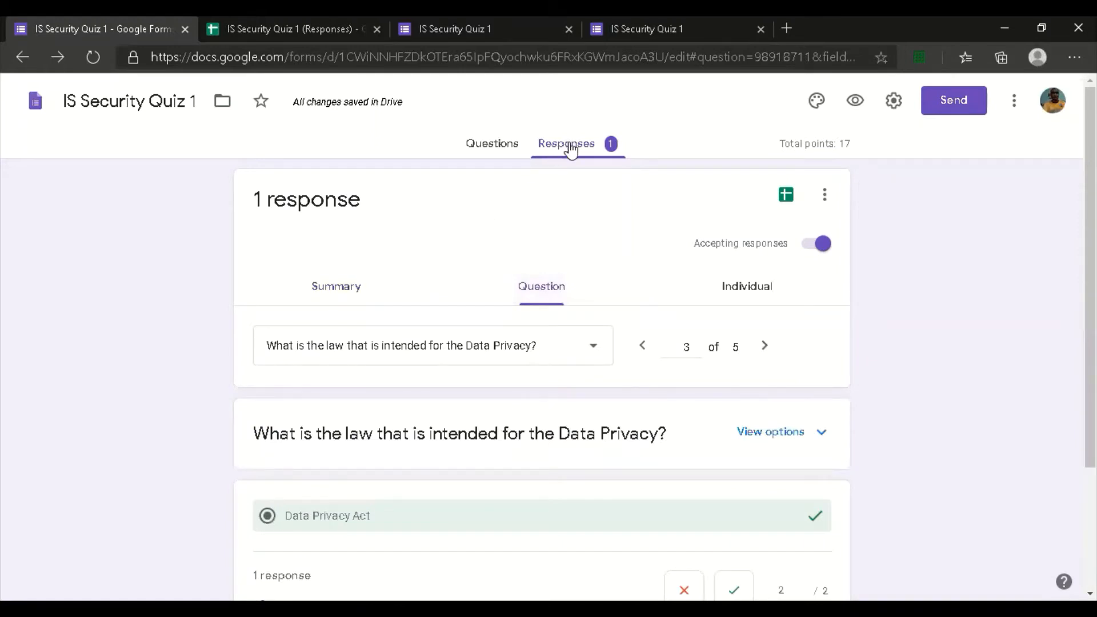
scroll(457, 481, "down", 3)
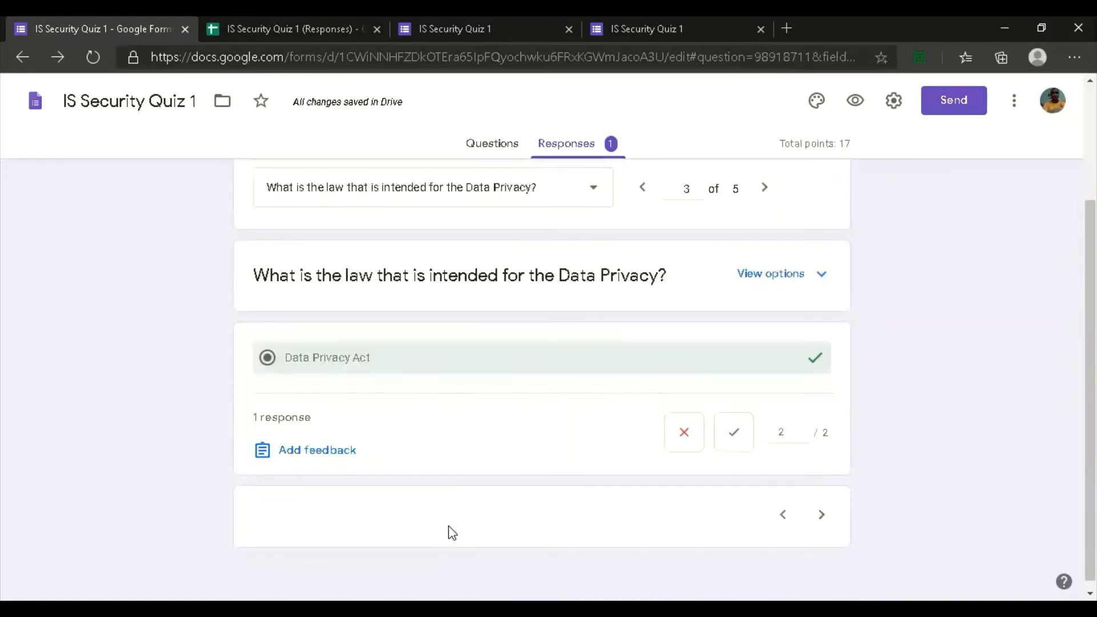
scroll(429, 503, "down", 1)
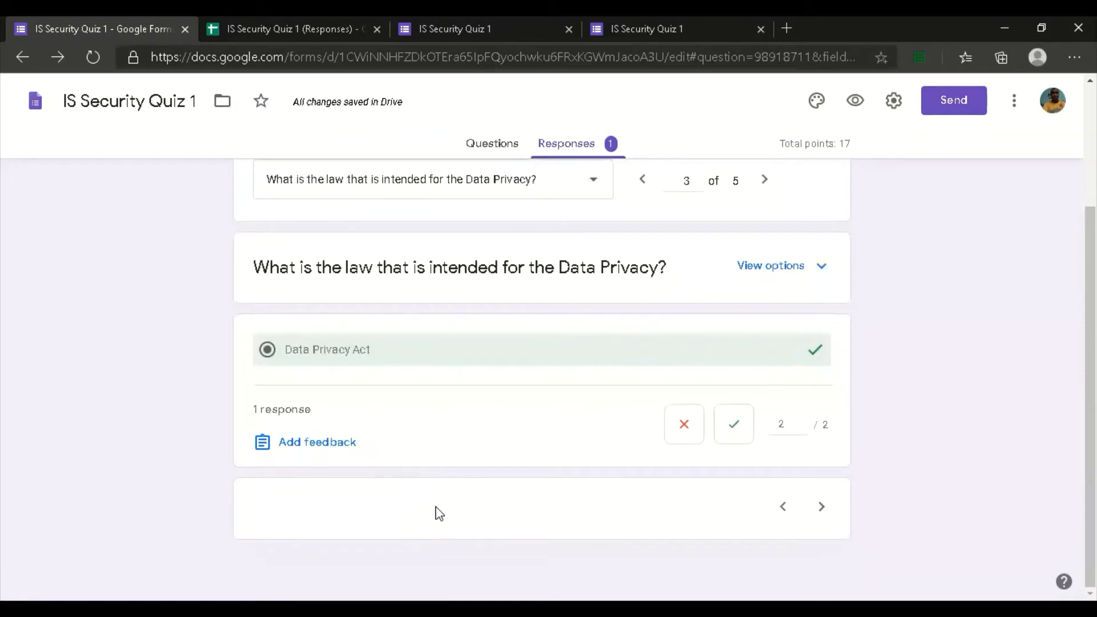
left_click(819, 506)
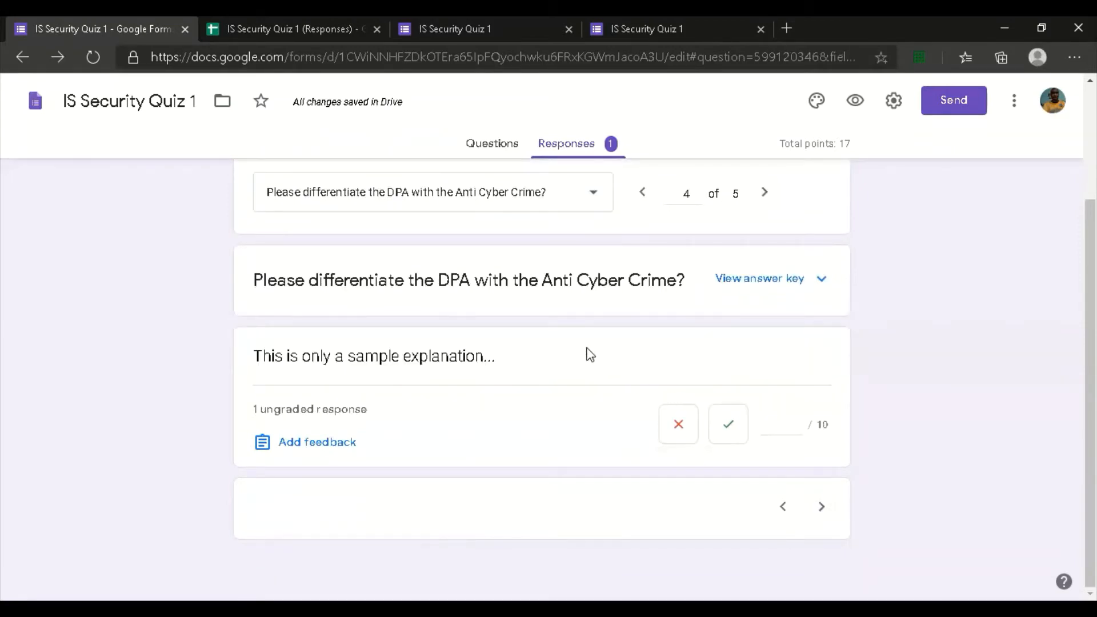
left_click(821, 507)
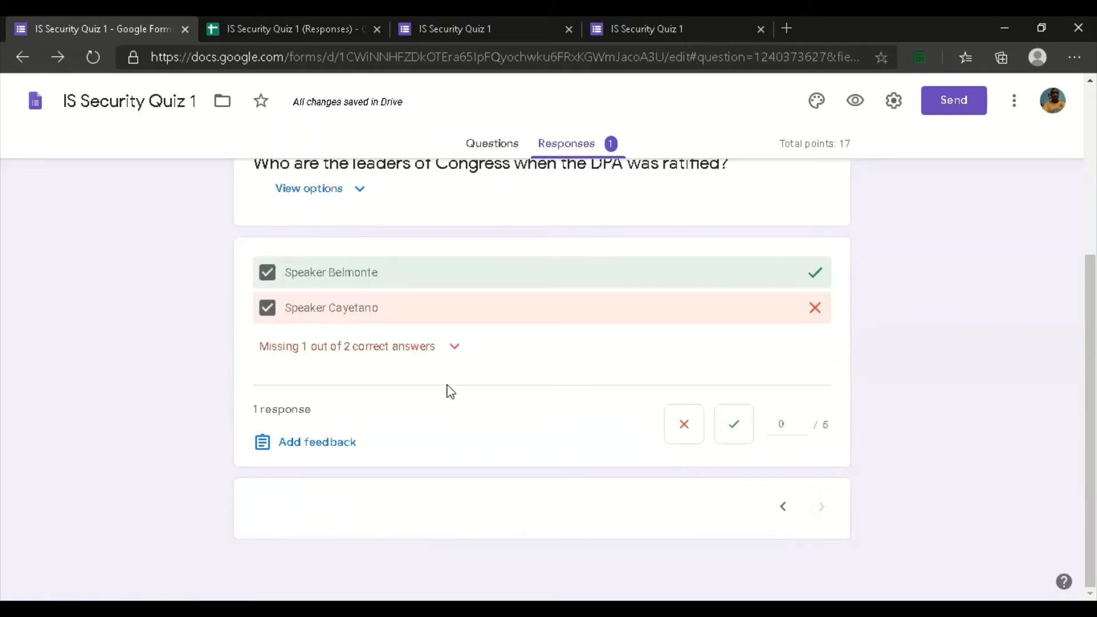
scroll(549, 448, "up", 5)
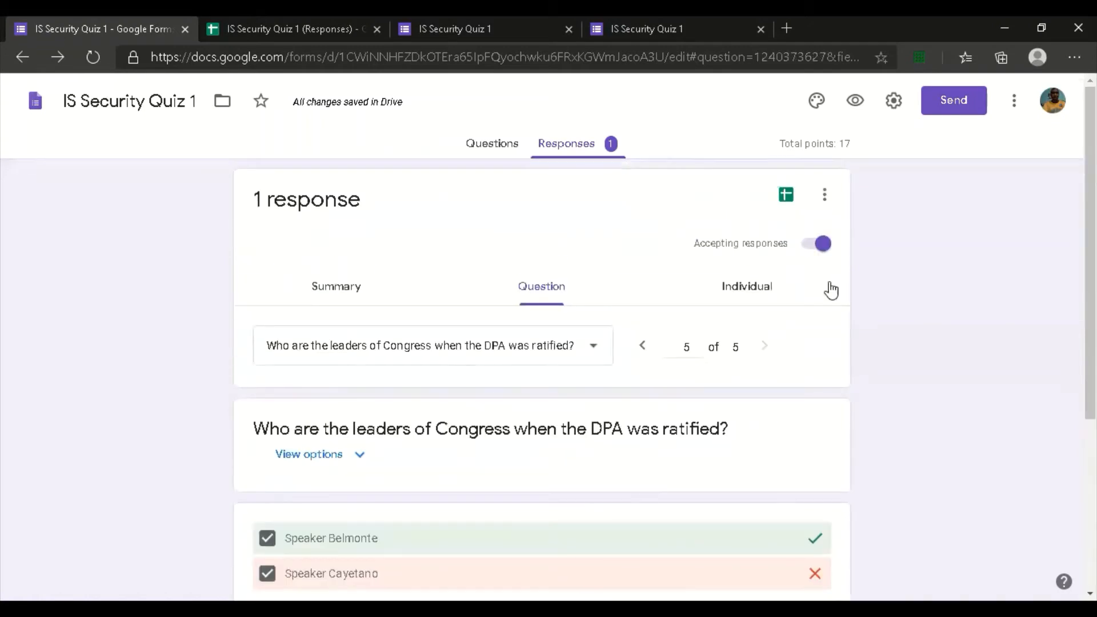
View the respondent's individual submission and examine its answers and points from the email field through the Congress leaders question
left_click(736, 294)
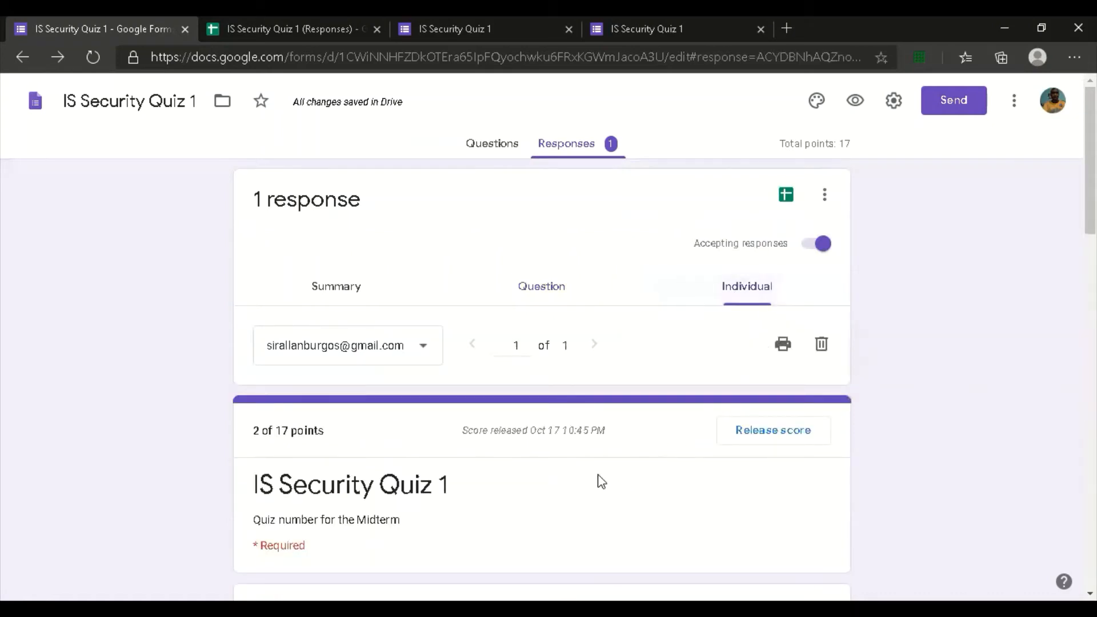
scroll(399, 462, "down", 4)
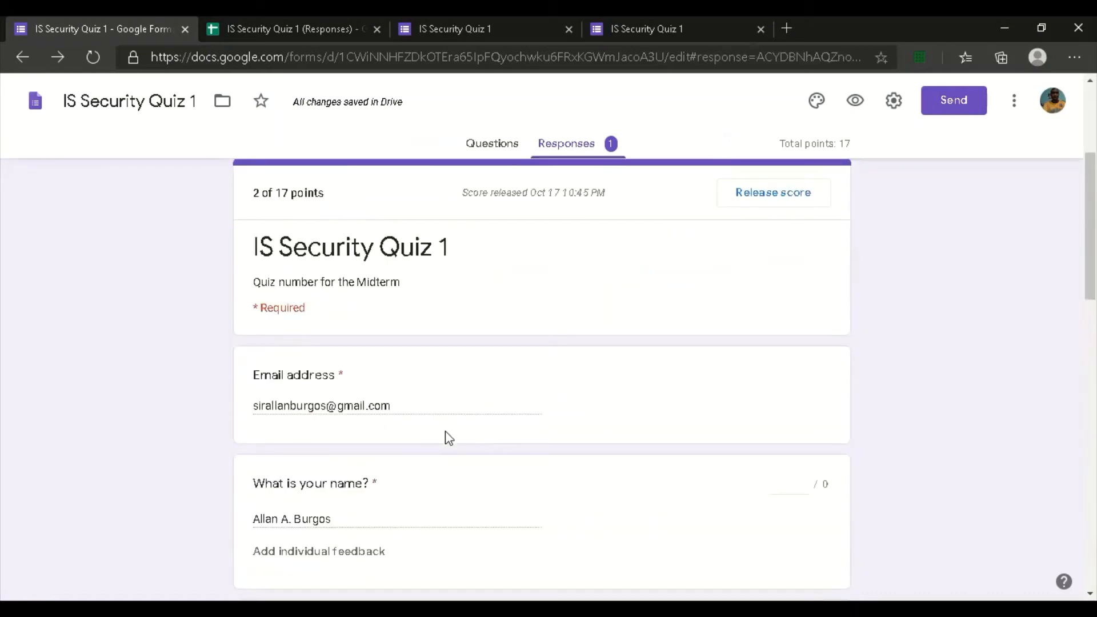
scroll(457, 451, "down", 3)
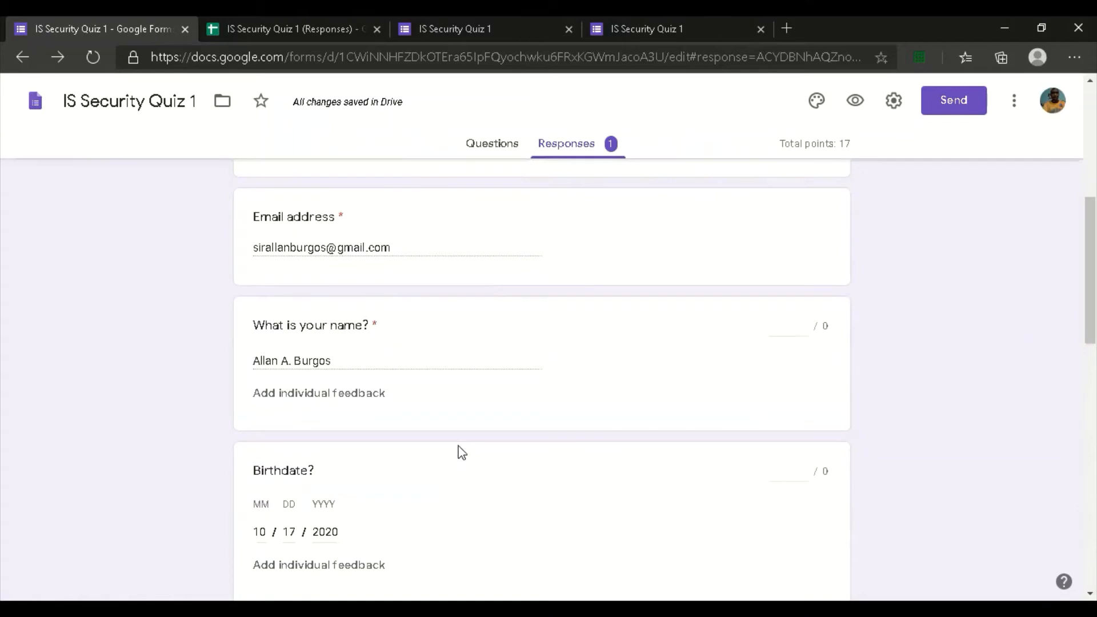
scroll(467, 476, "down", 15)
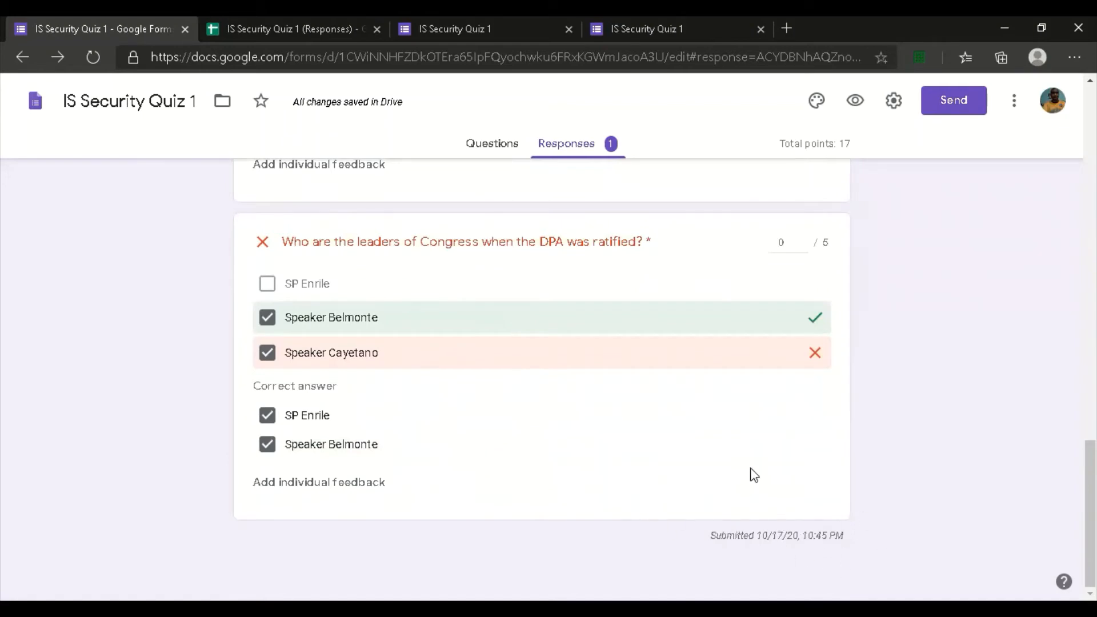
scroll(766, 474, "up", 5)
scroll(768, 474, "up", 1)
scroll(768, 480, "down", 4)
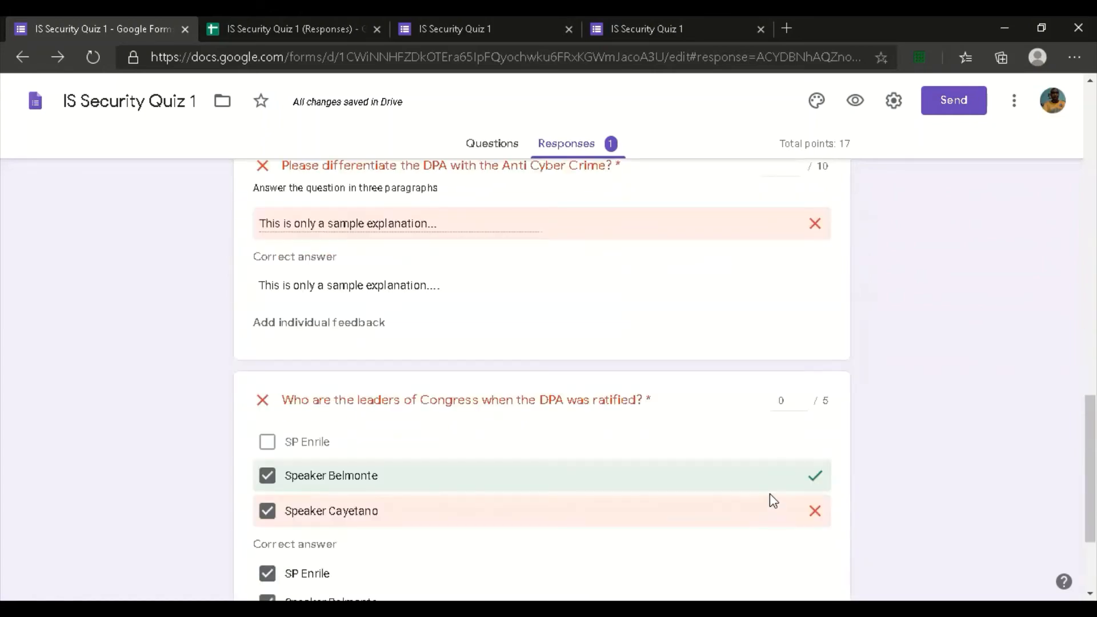
Recheck the graded answers throughout the individual submission, including the Data Privacy law question, and return to the form's questions
scroll(767, 486, "up", 10)
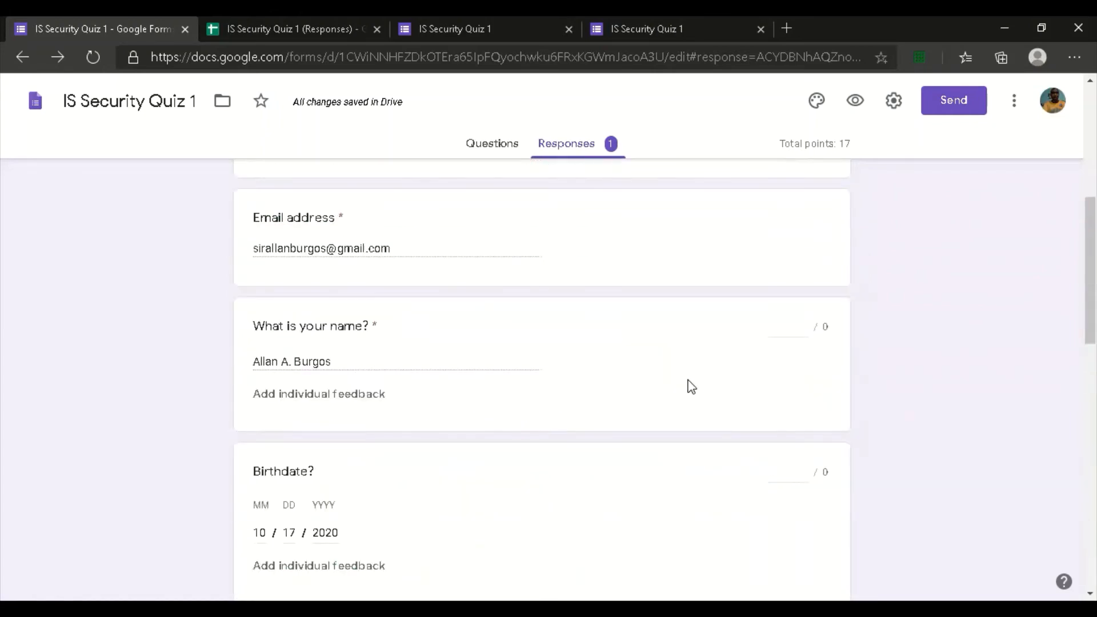
scroll(691, 394, "down", 4)
scroll(694, 402, "down", 10)
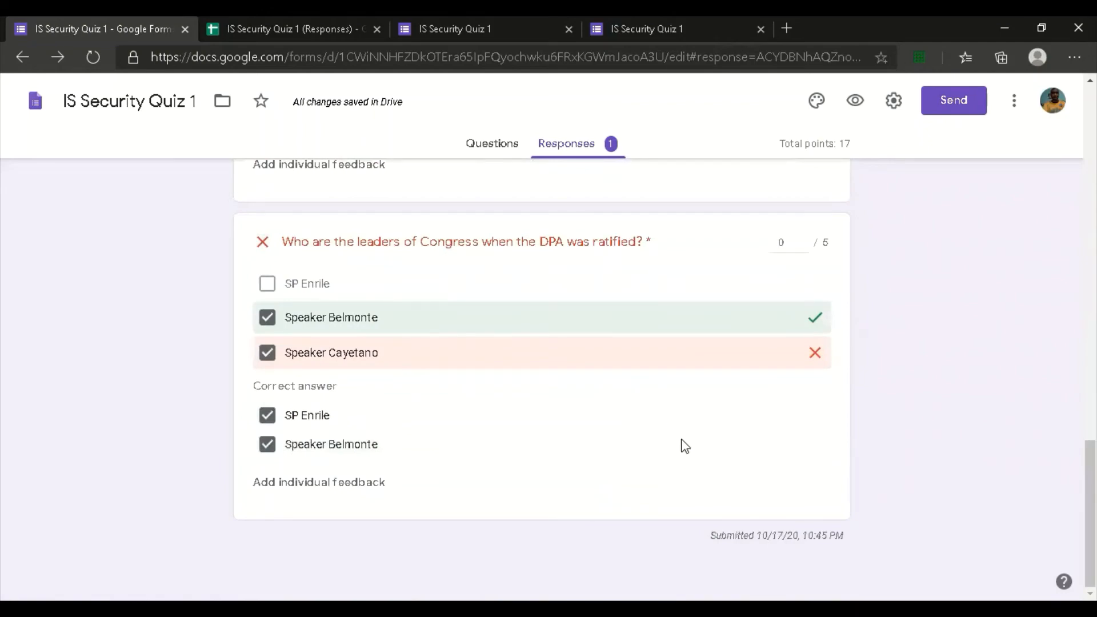
scroll(683, 448, "up", 15)
scroll(686, 459, "down", 8)
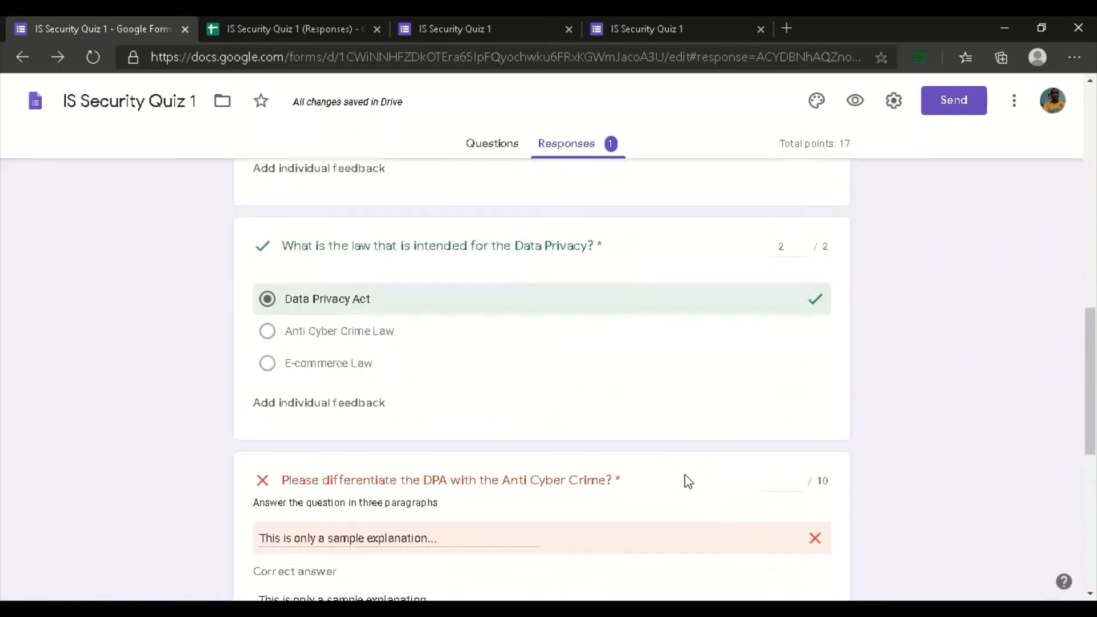
scroll(694, 445, "up", 10)
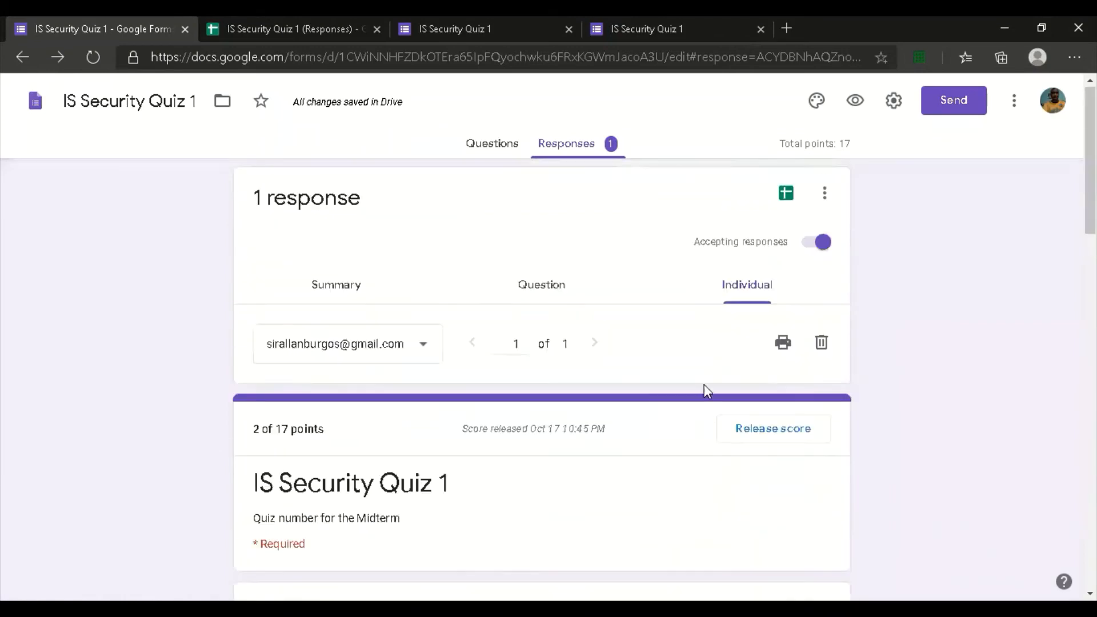
left_click(495, 148)
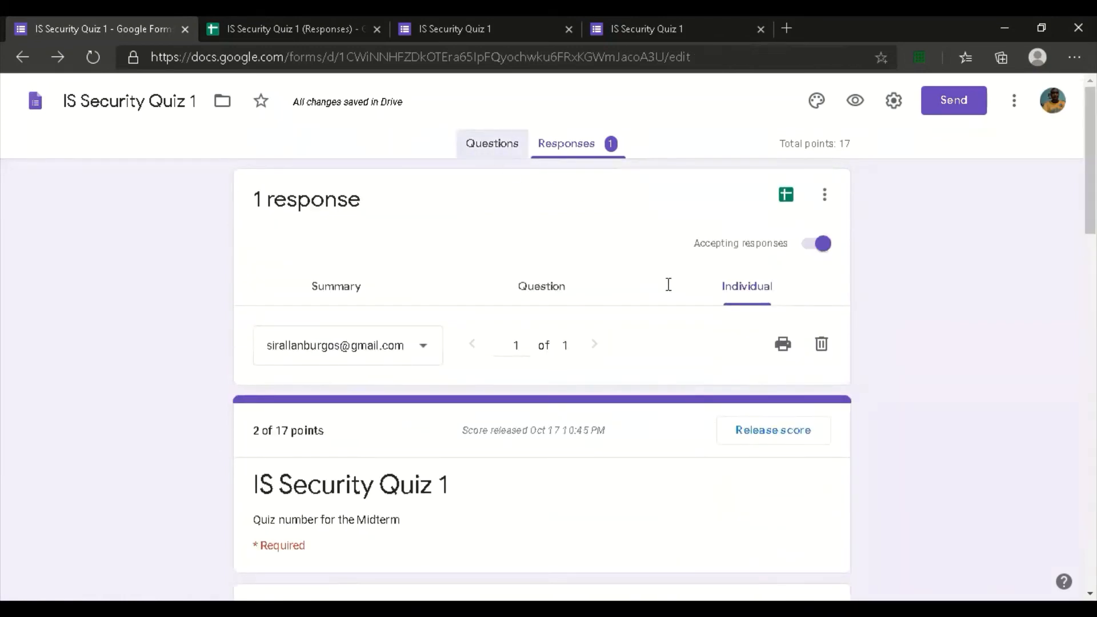